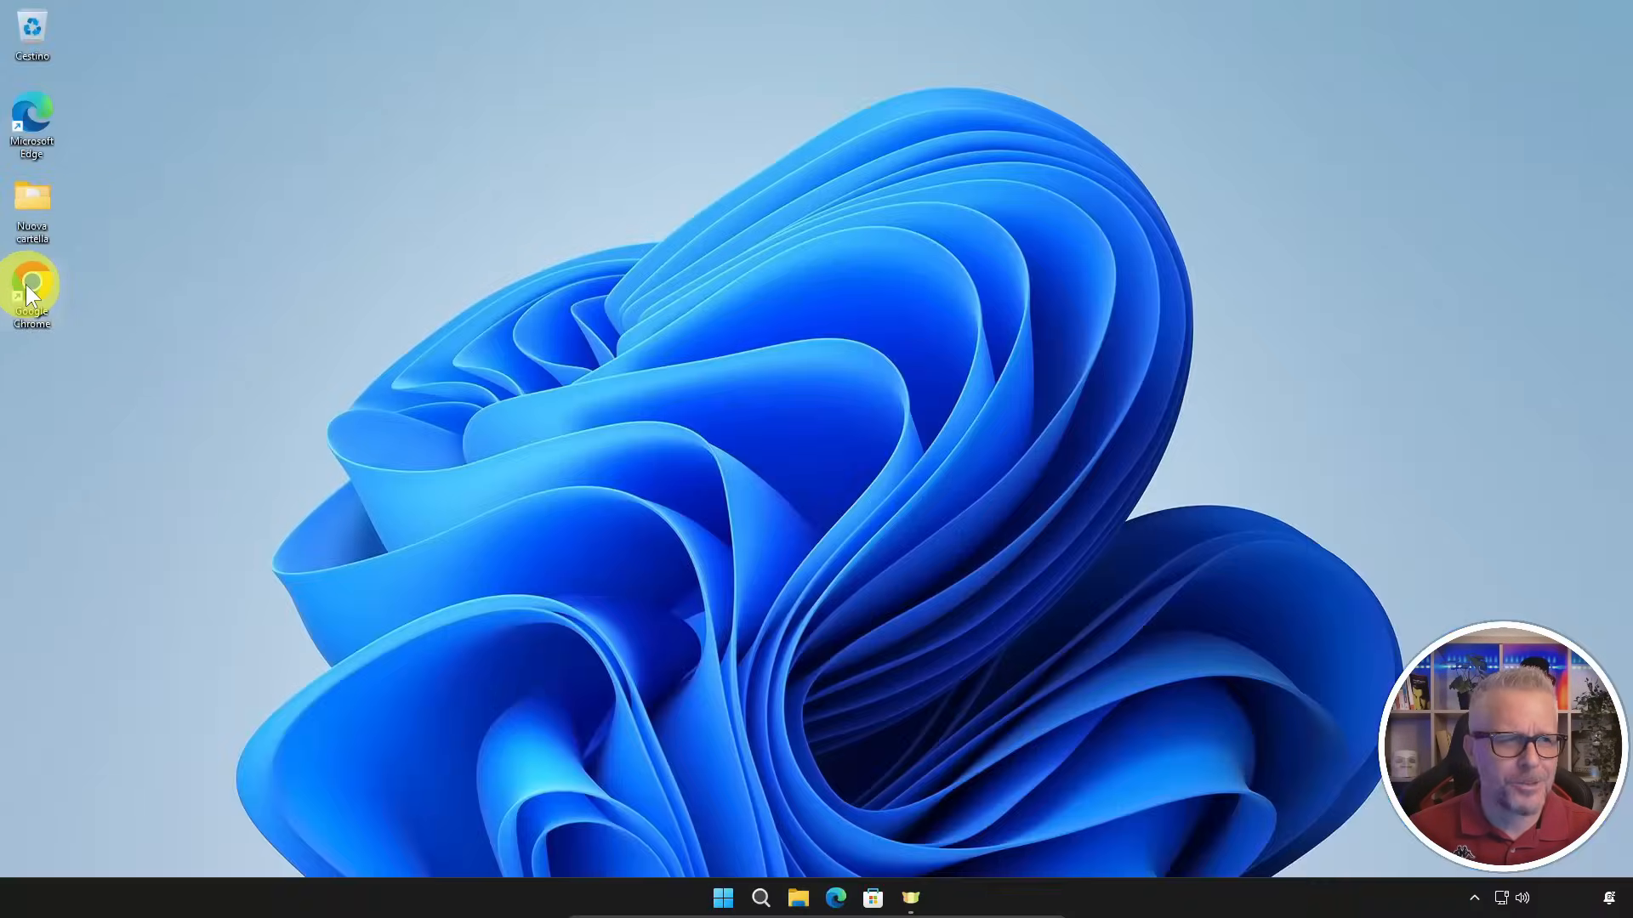
- Open Google Chrome and search Google for "gentiluomo digitale"
{"action": "double_click", "coordinate": [56, 288]}
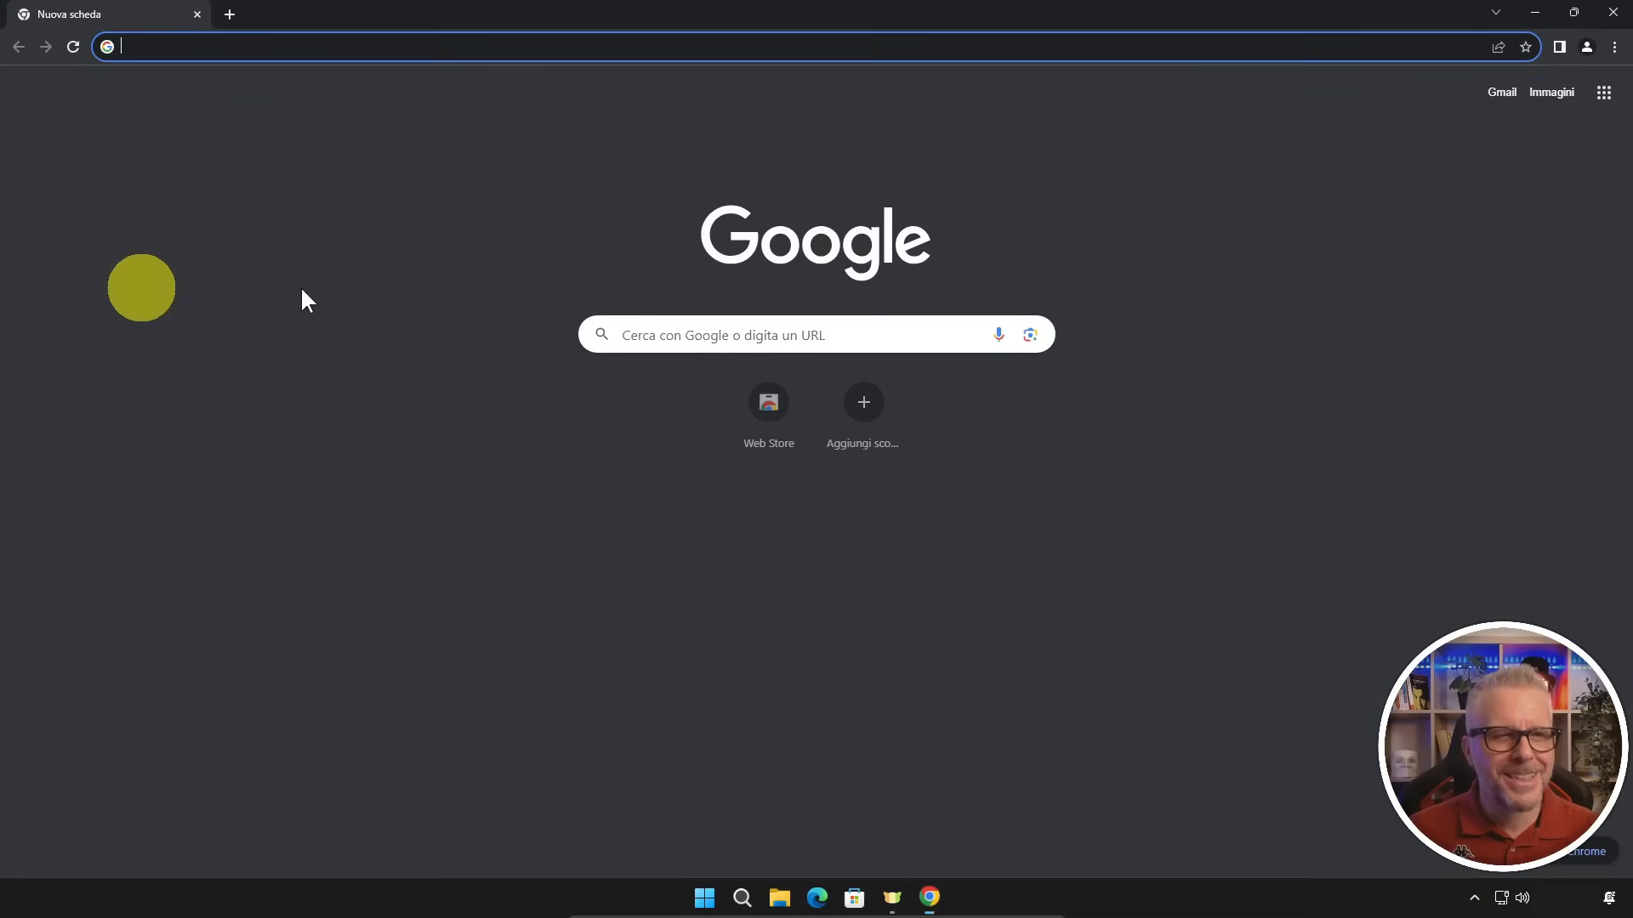
{"action": "left_click", "coordinate": [715, 338]}
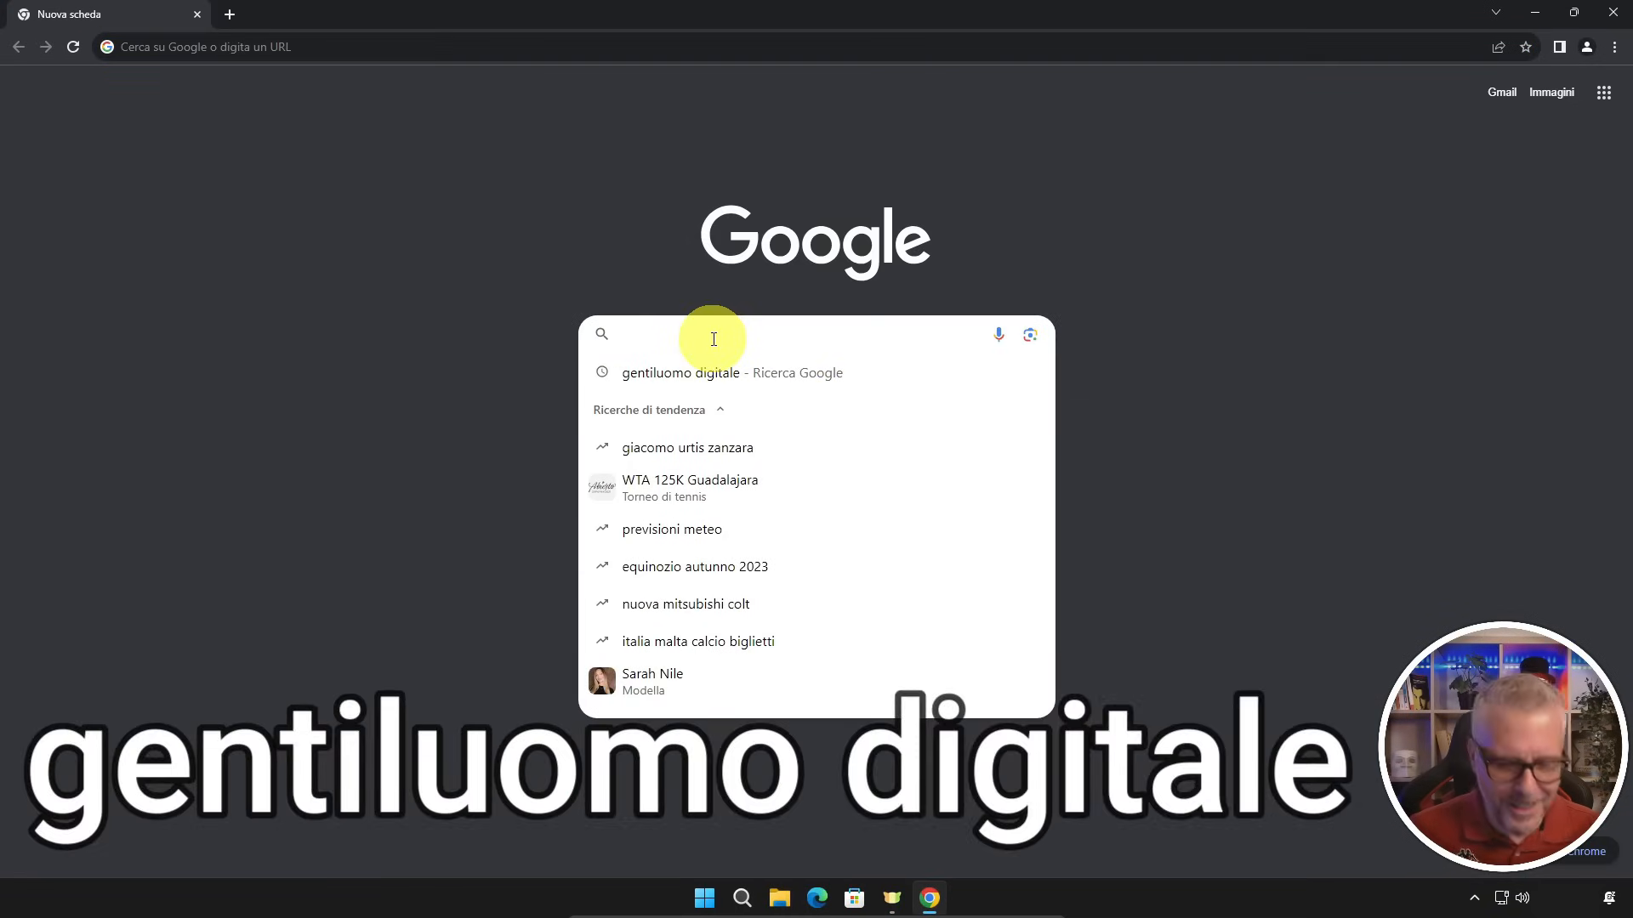
{"action": "type", "text": "gentiluomo digit"}
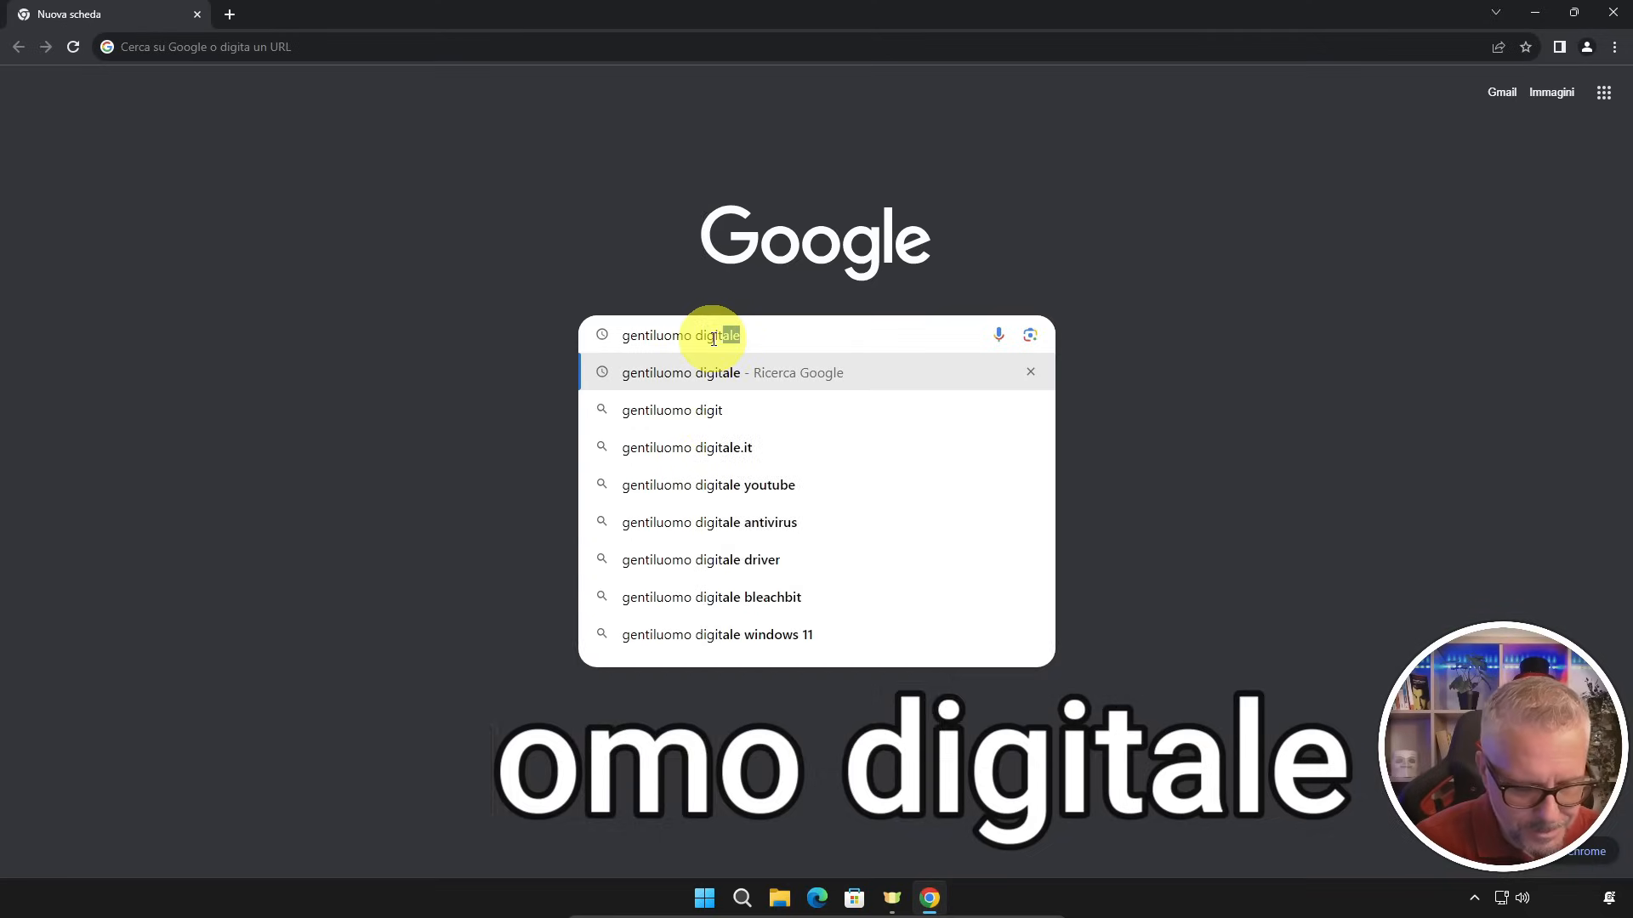
{"action": "type", "text": "ale"}
{"action": "key", "text": "Return"}
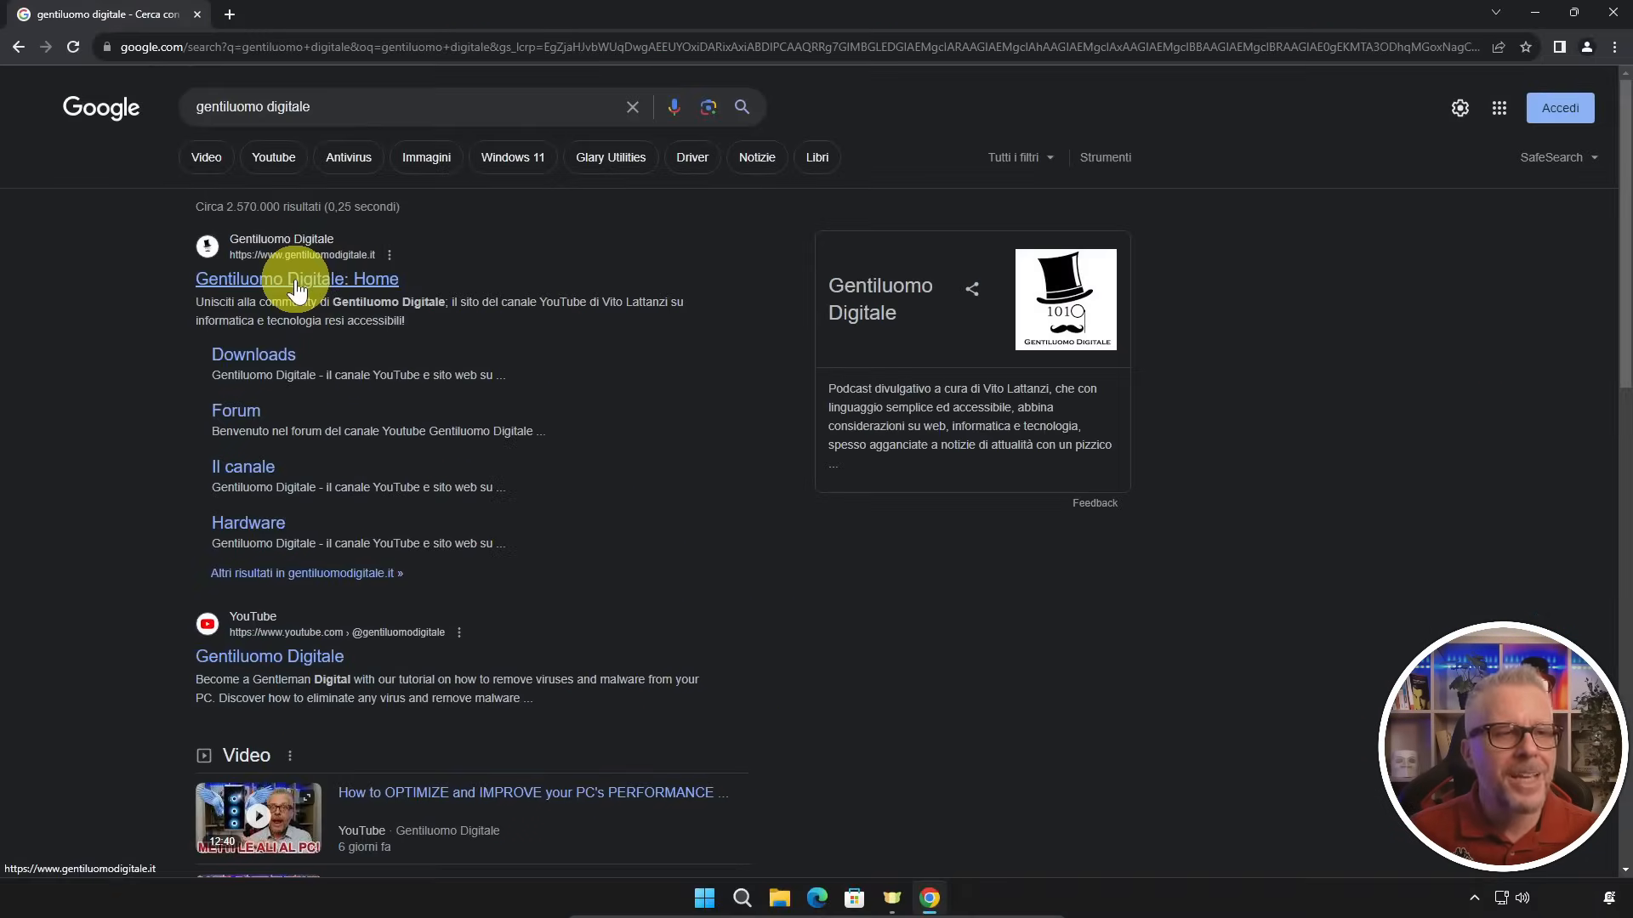
- Go to the Gentiluomo Digitale site's Downloads page and download the Uranium Backup file UraniumBackup9setup.zip
{"action": "left_click", "coordinate": [294, 284]}
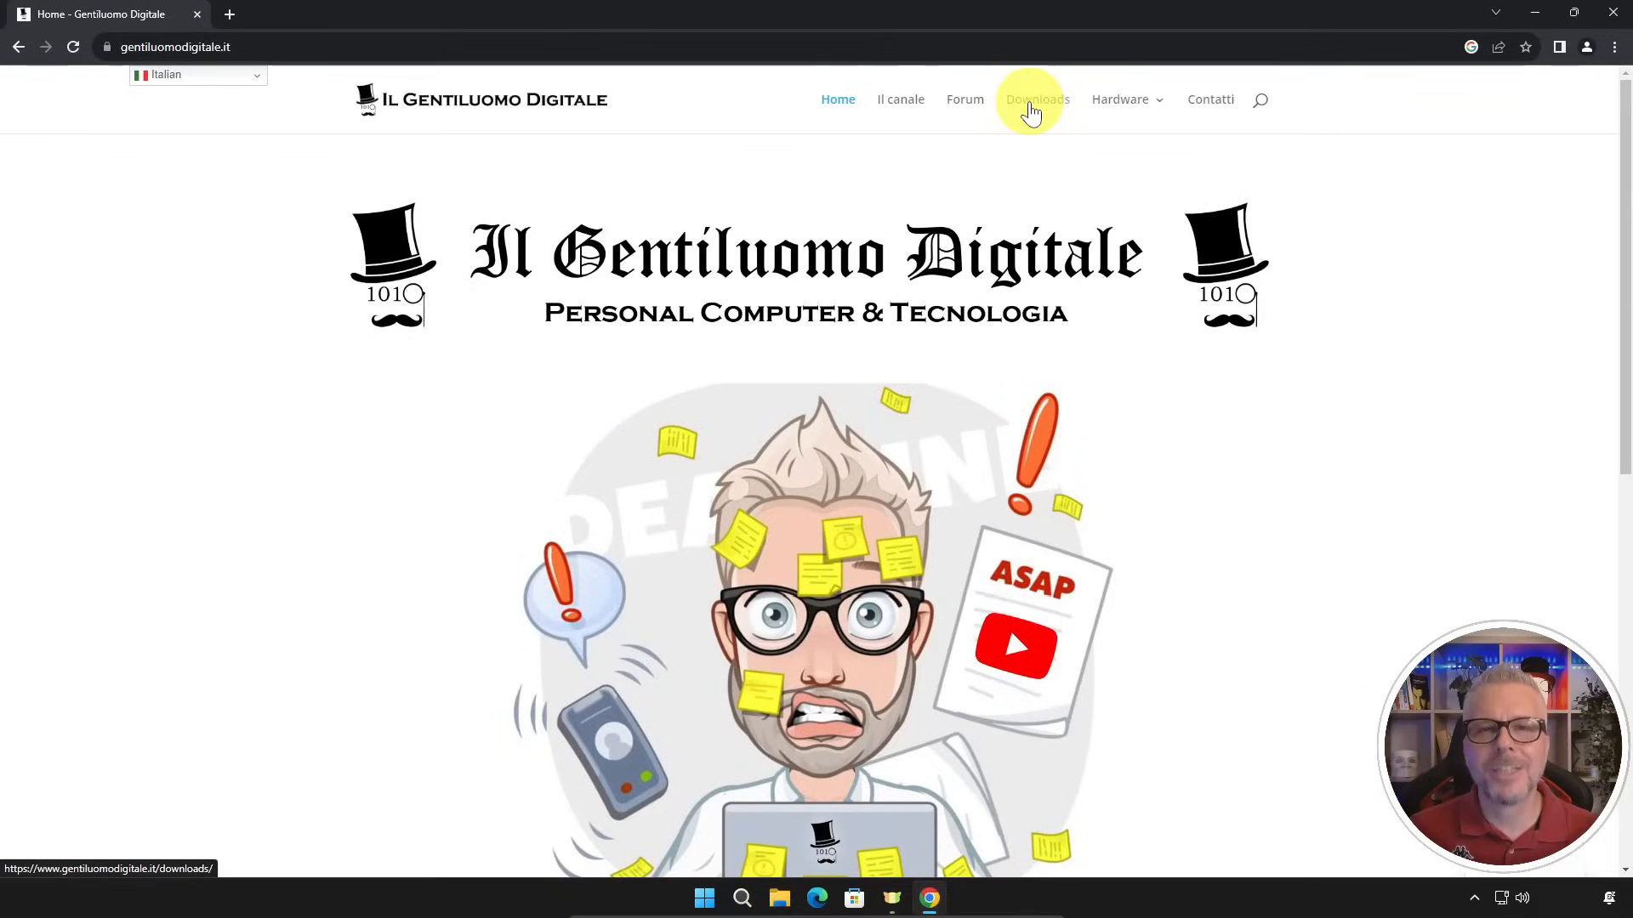
{"action": "left_click", "coordinate": [1030, 111]}
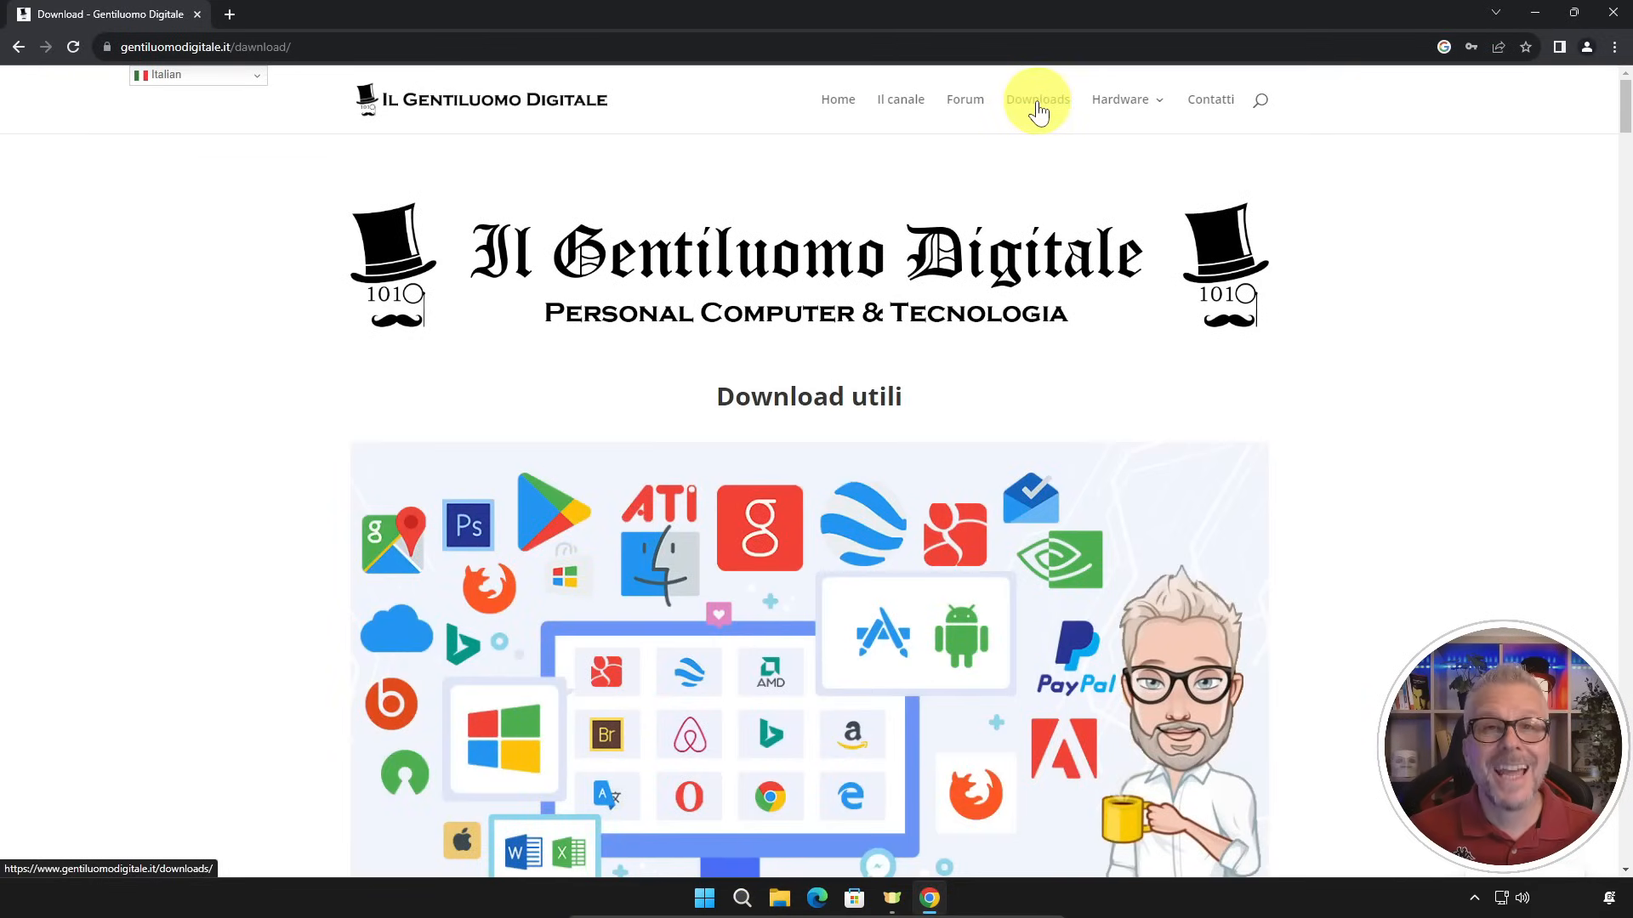
{"action": "scroll", "coordinate": [986, 187], "scroll_direction": "down", "scroll_amount": 10}
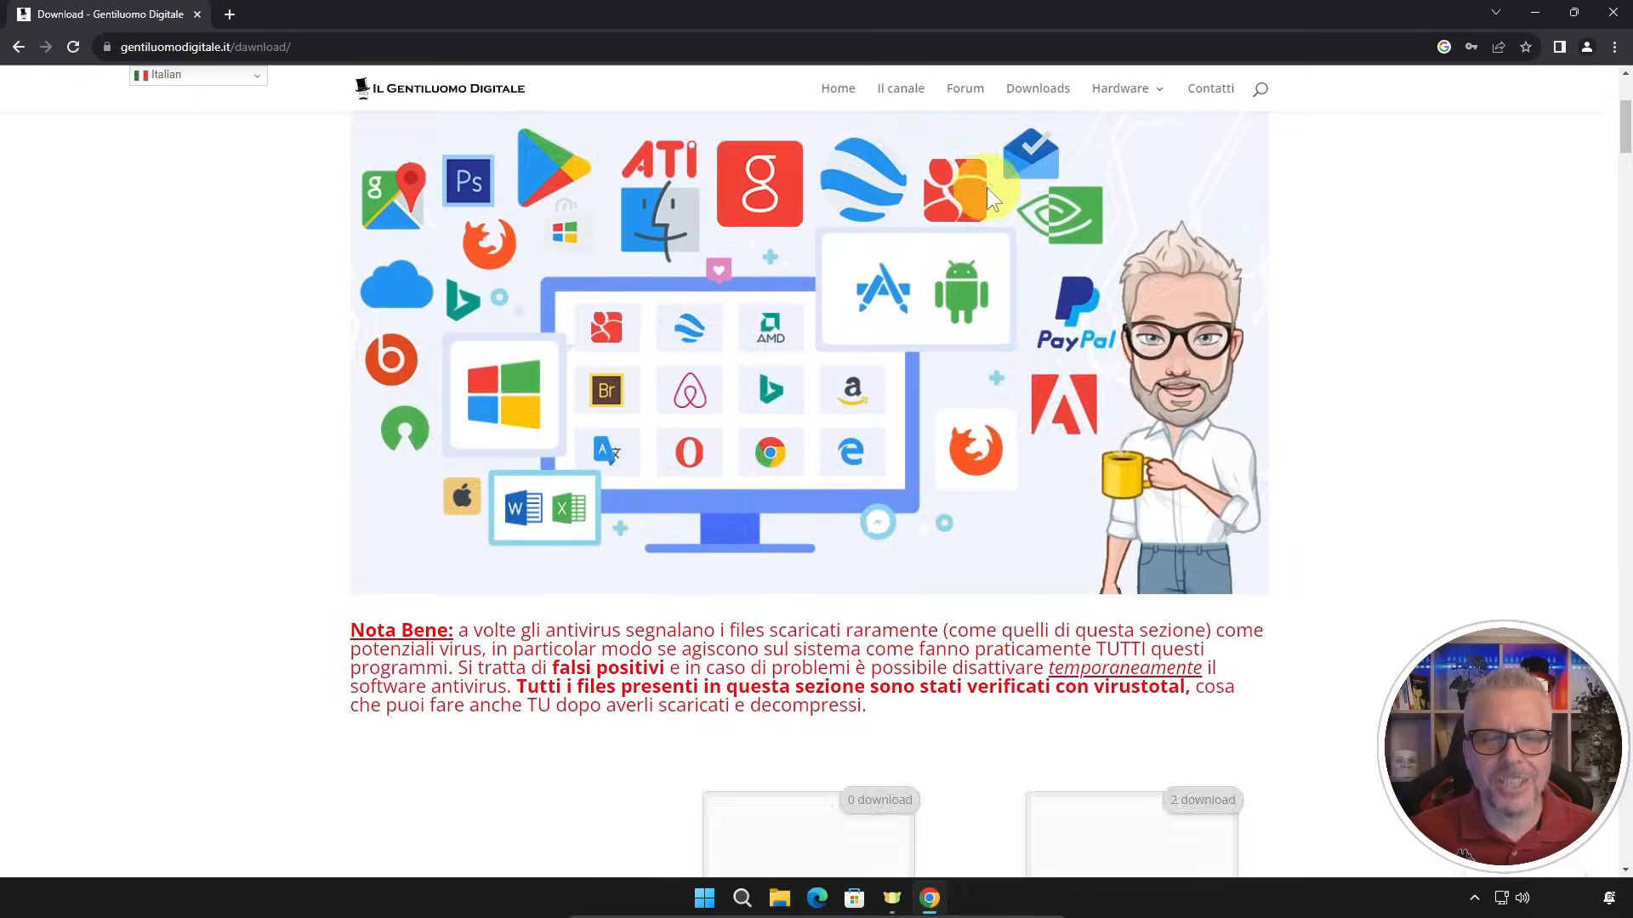
{"action": "scroll", "coordinate": [978, 208], "scroll_direction": "down", "scroll_amount": 1}
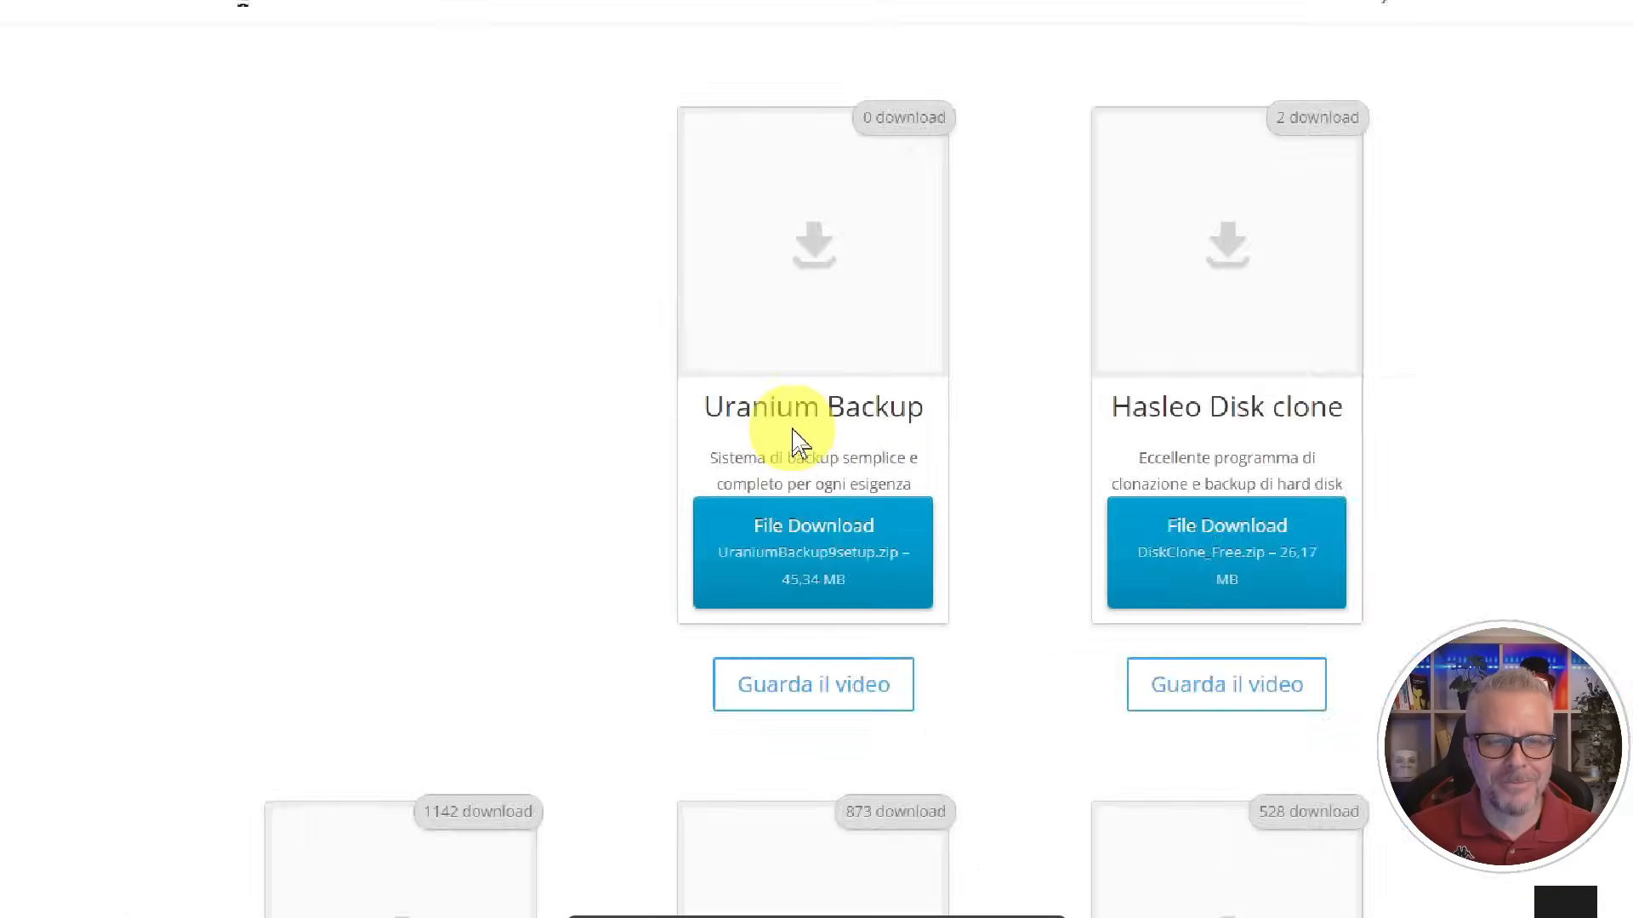
{"action": "left_click", "coordinate": [825, 620]}
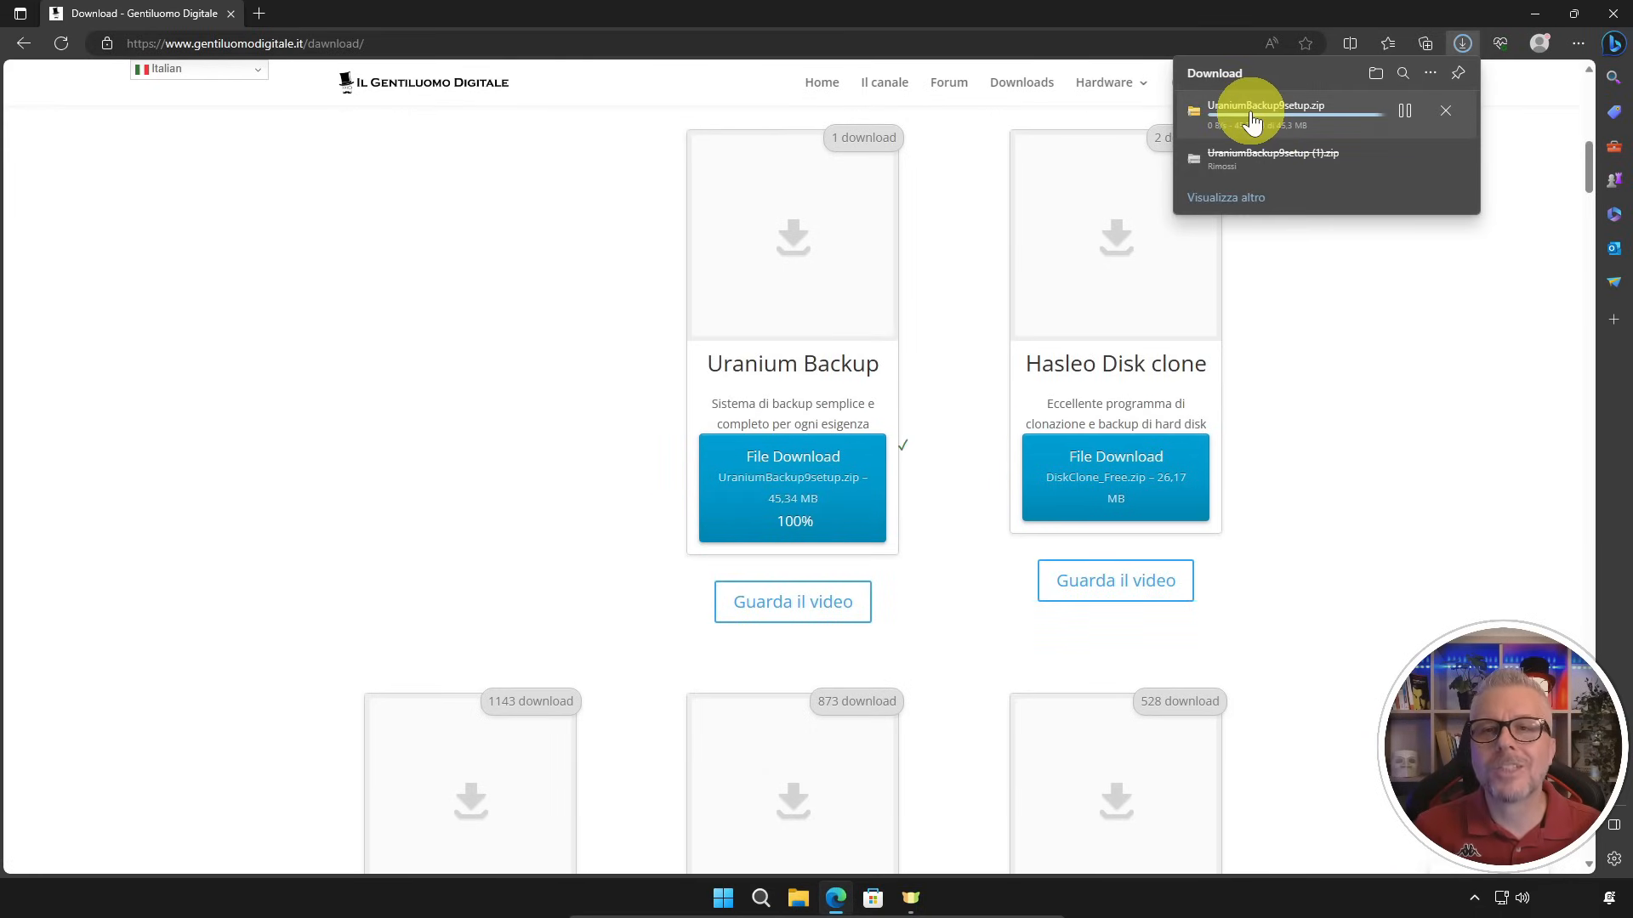
- Run UraniumBackup9setup from the downloaded archive, allow it to modify the device, and close the browser and archive windows
{"action": "left_click", "coordinate": [1252, 121]}
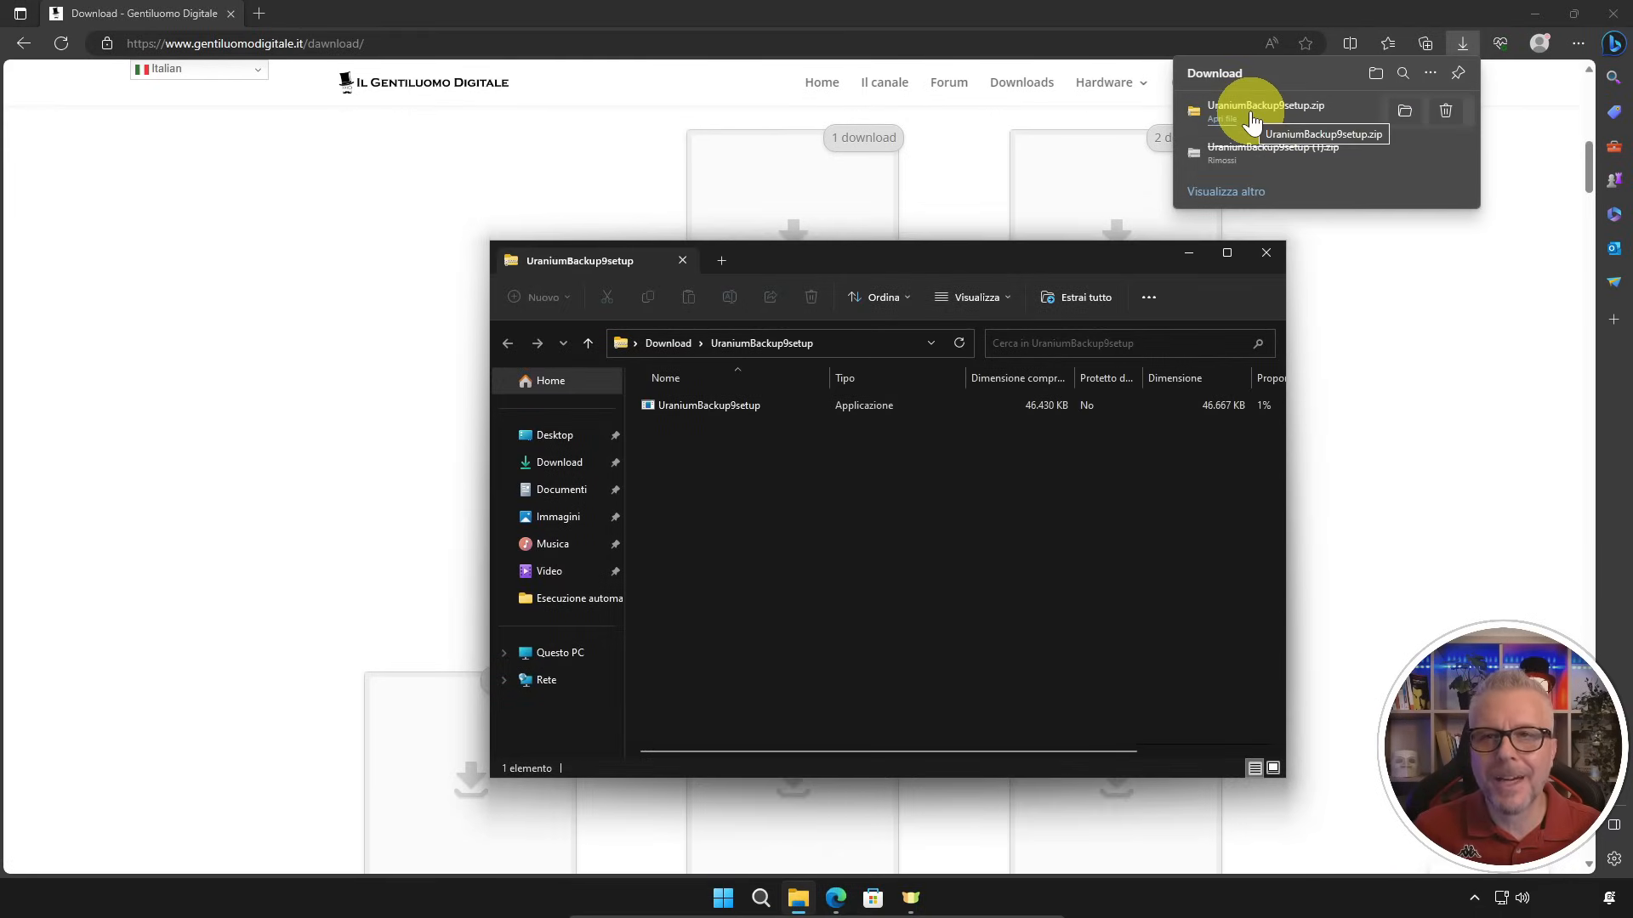
{"action": "left_click", "coordinate": [1614, 15]}
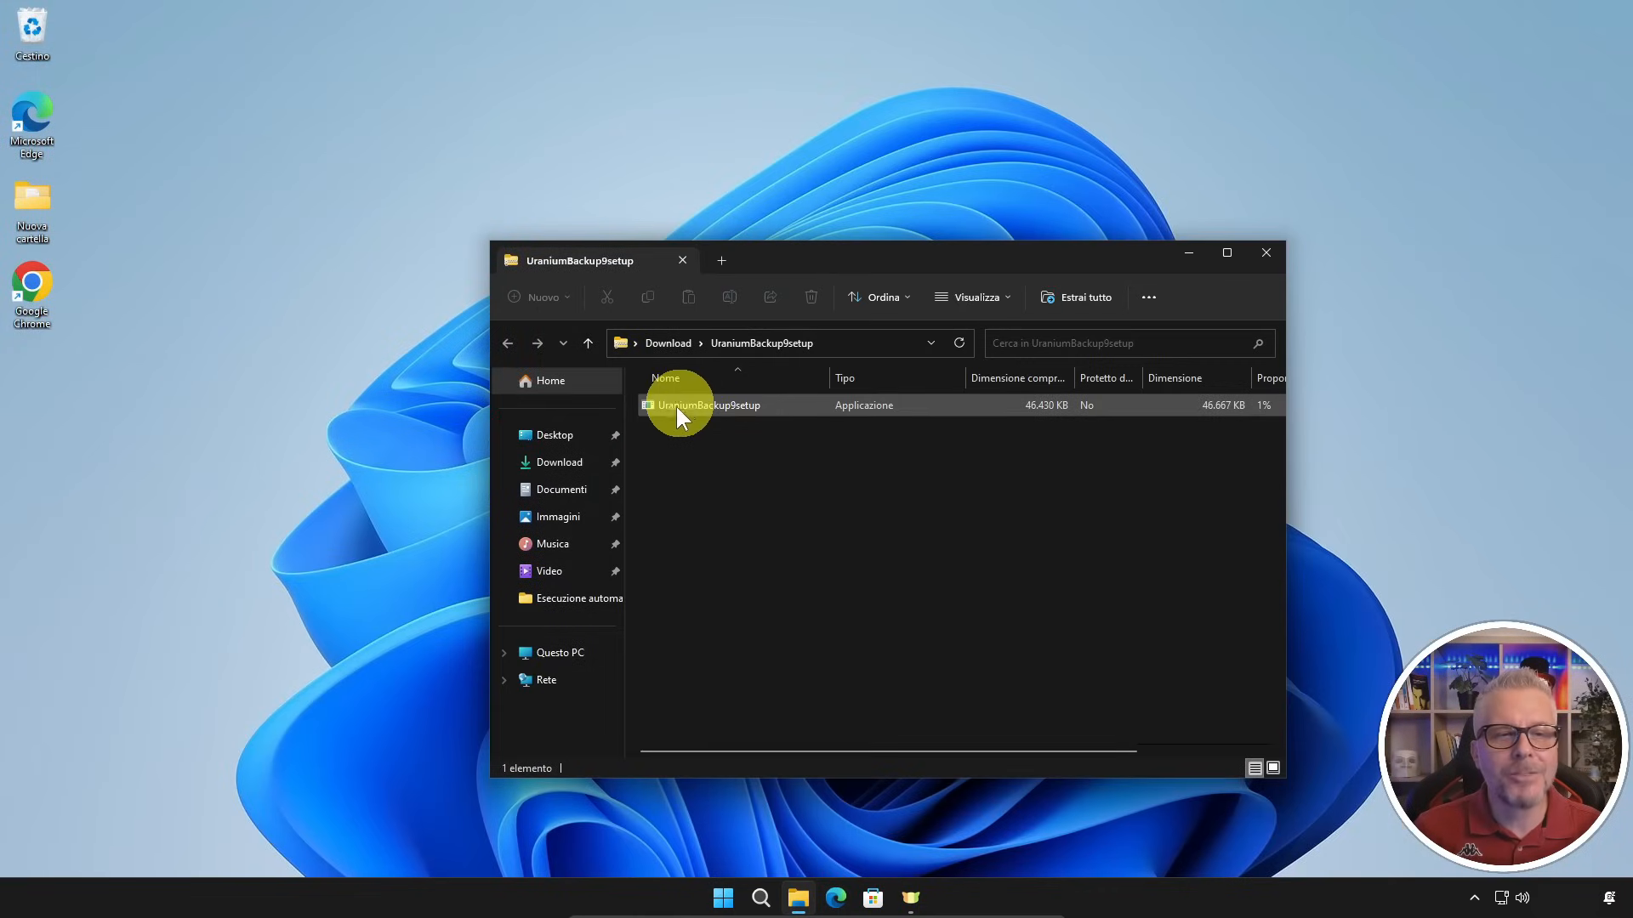
{"action": "double_click", "coordinate": [726, 404]}
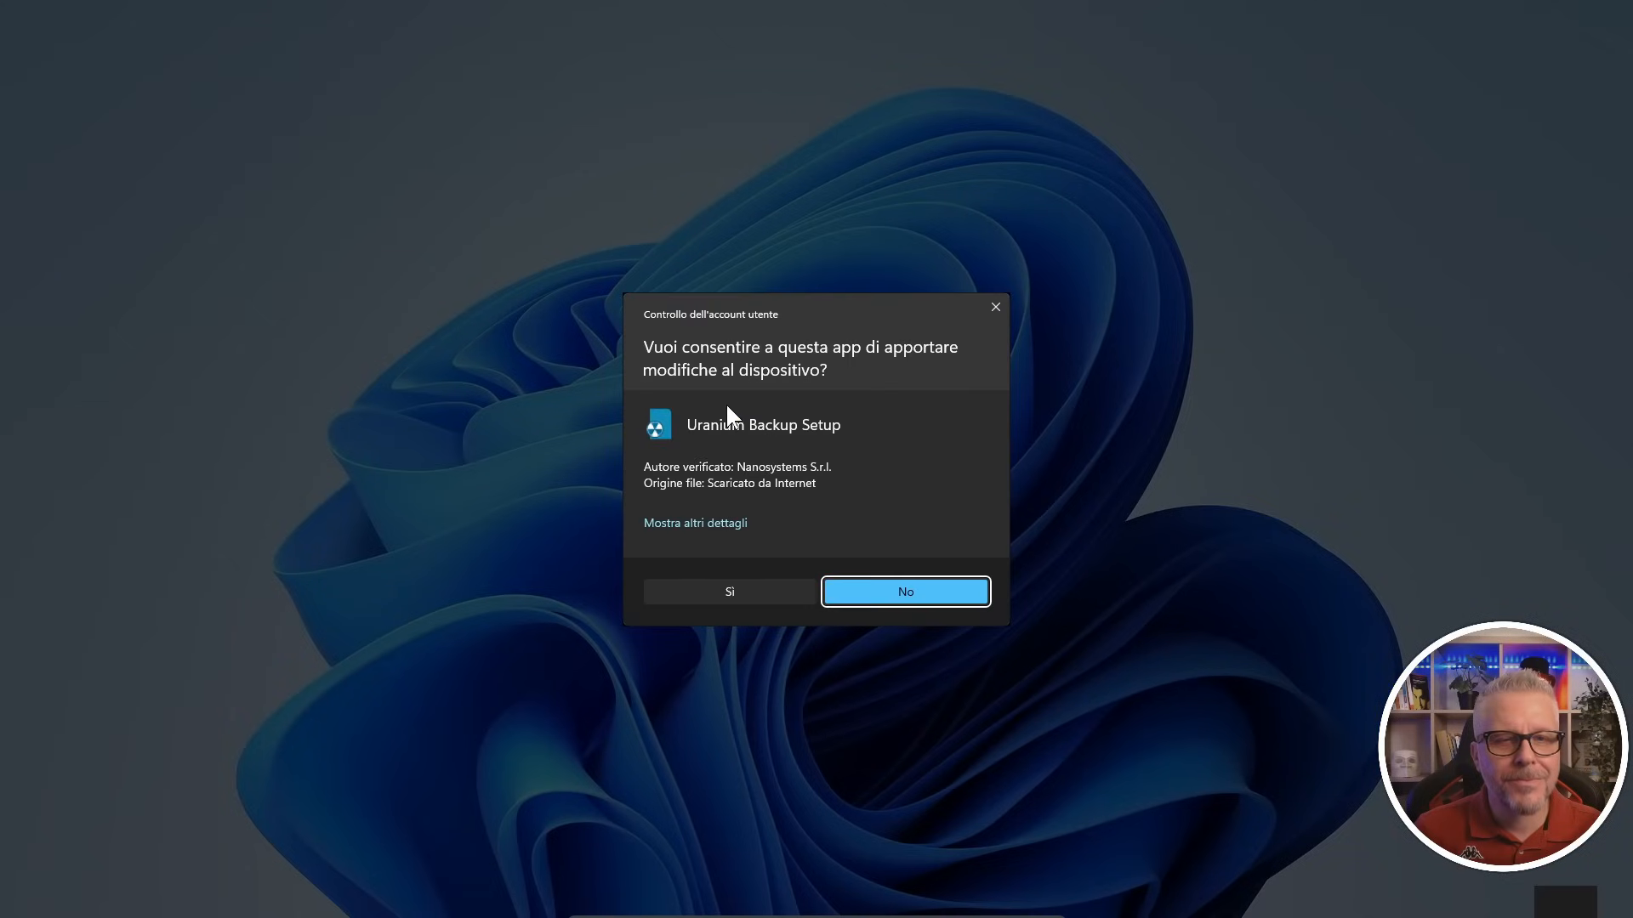
{"action": "left_click", "coordinate": [738, 595]}
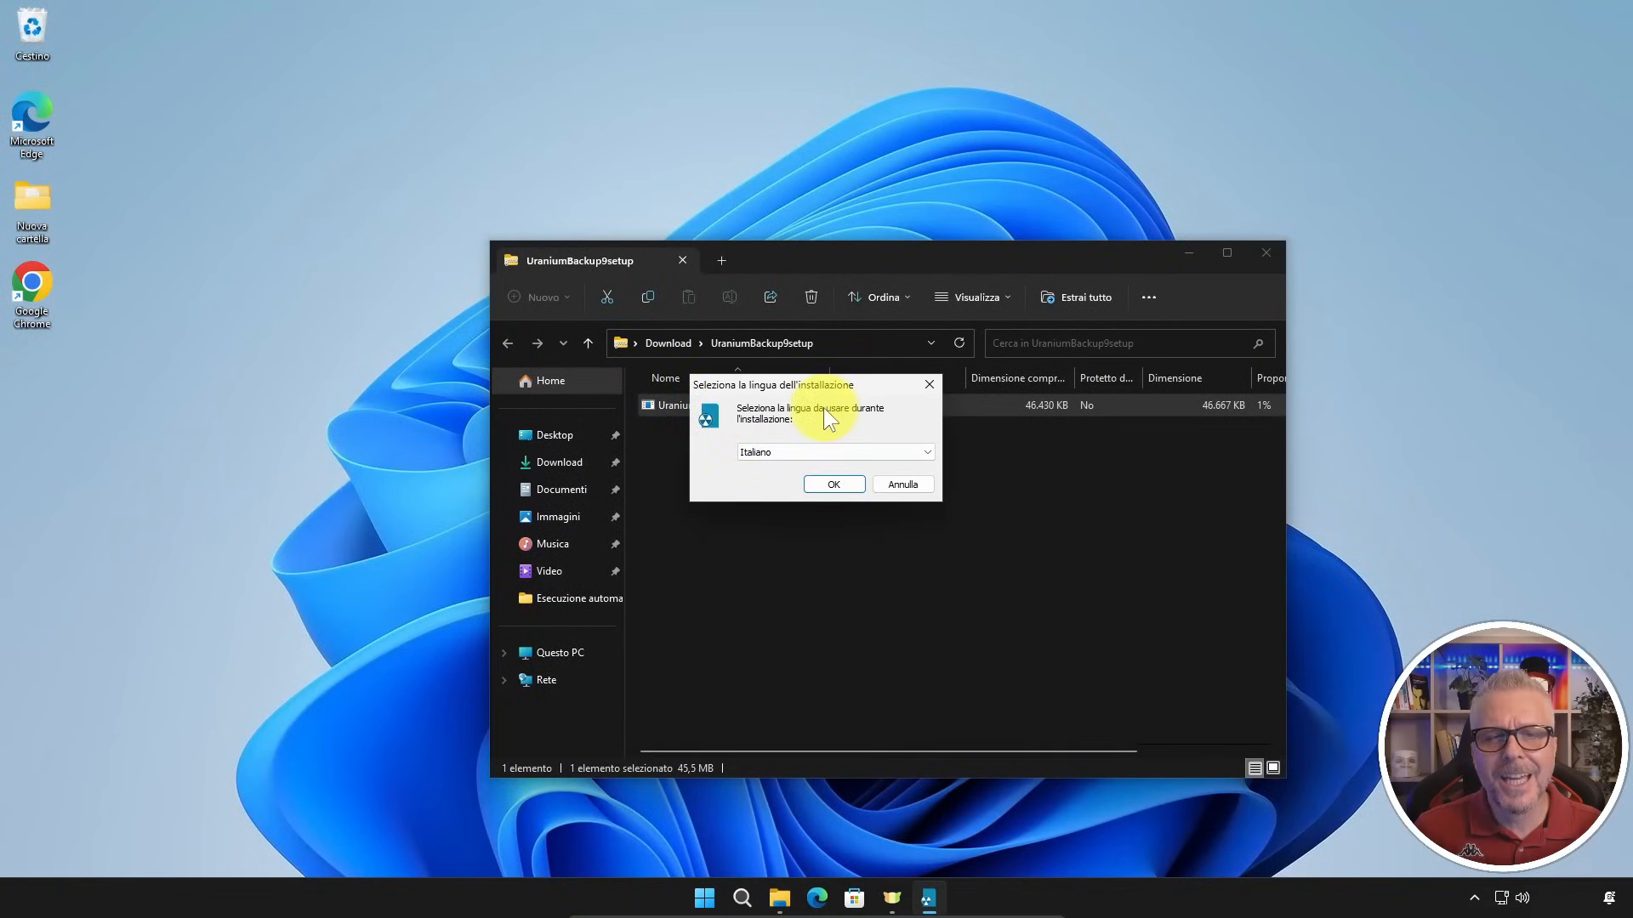
{"action": "left_click", "coordinate": [1267, 253]}
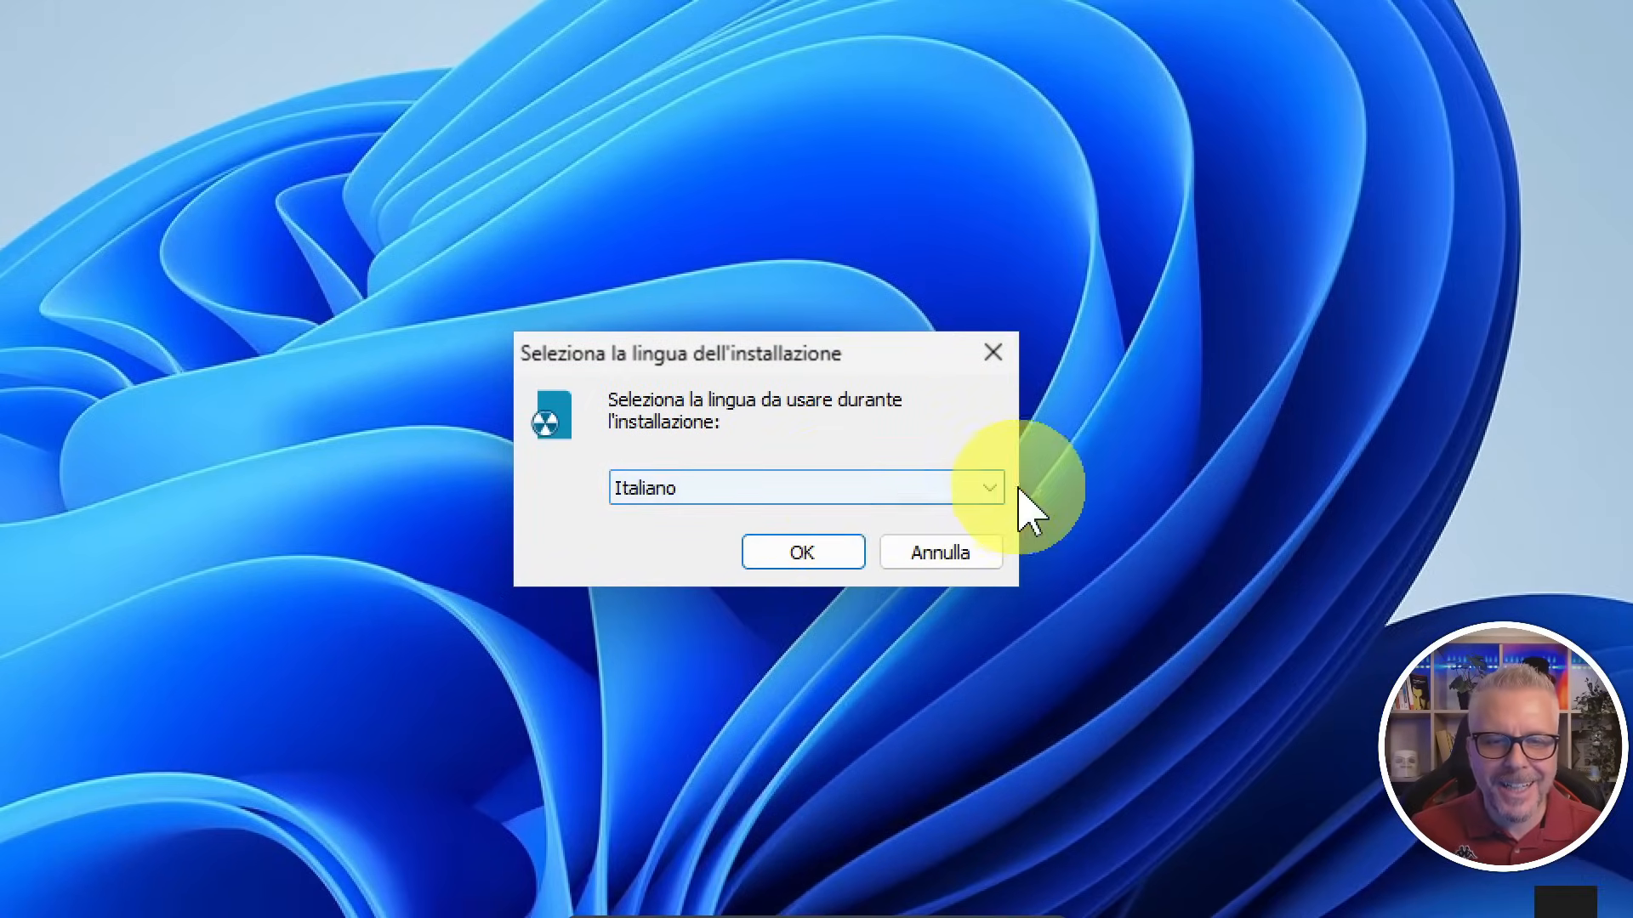
- Review the available installation languages and confirm Italiano as the setup language
{"action": "left_click", "coordinate": [988, 486]}
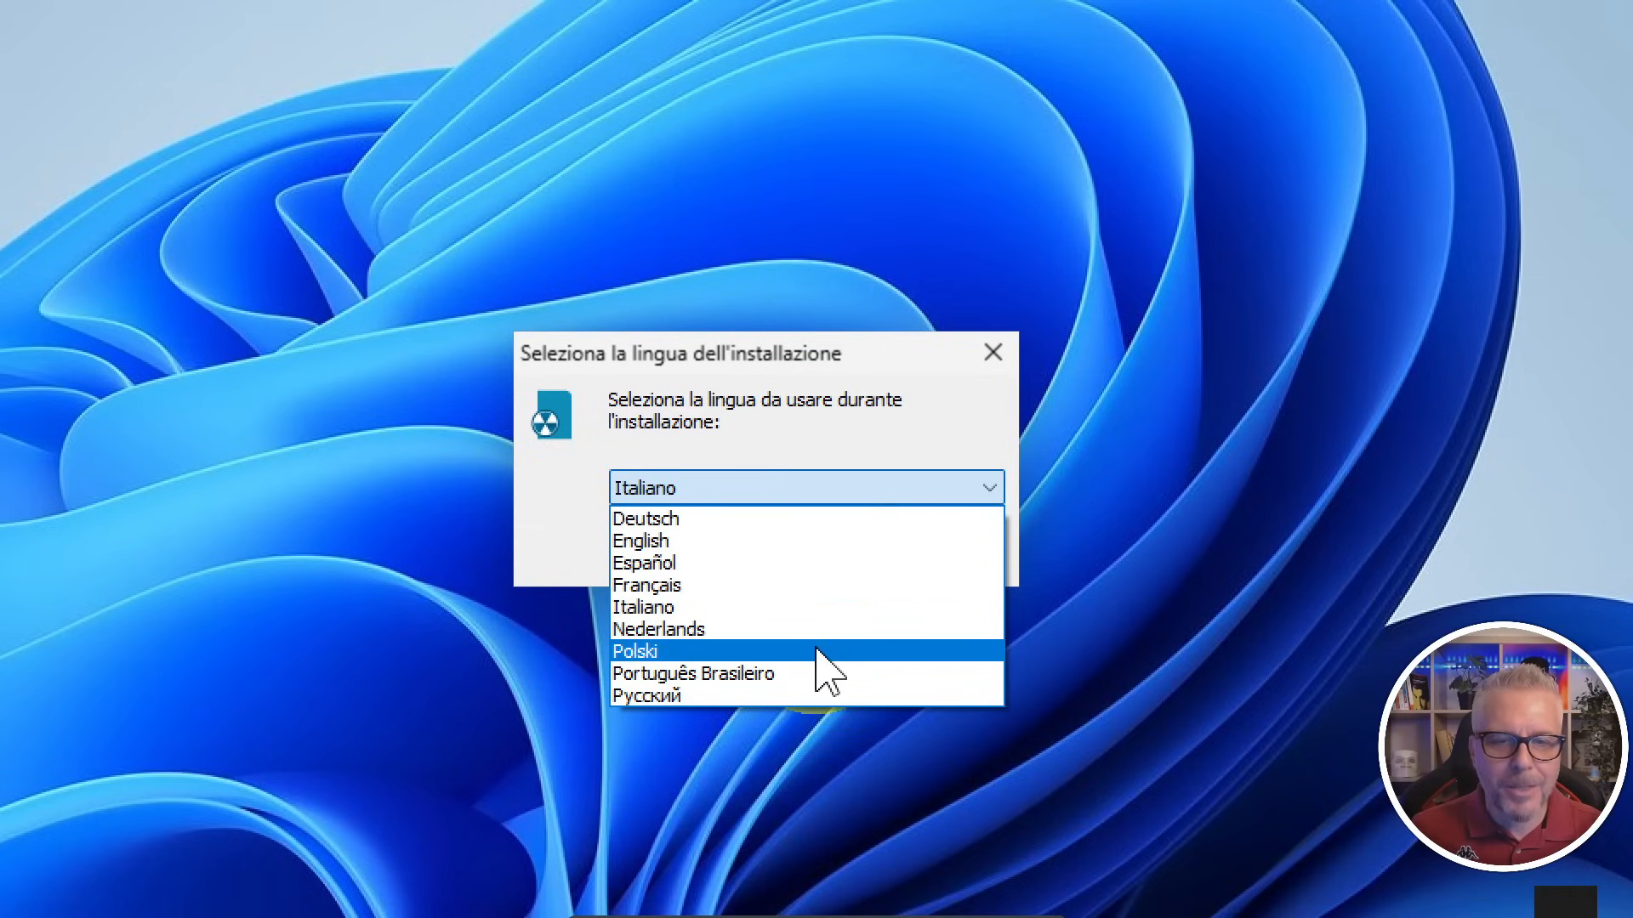
{"action": "left_click", "coordinate": [985, 495]}
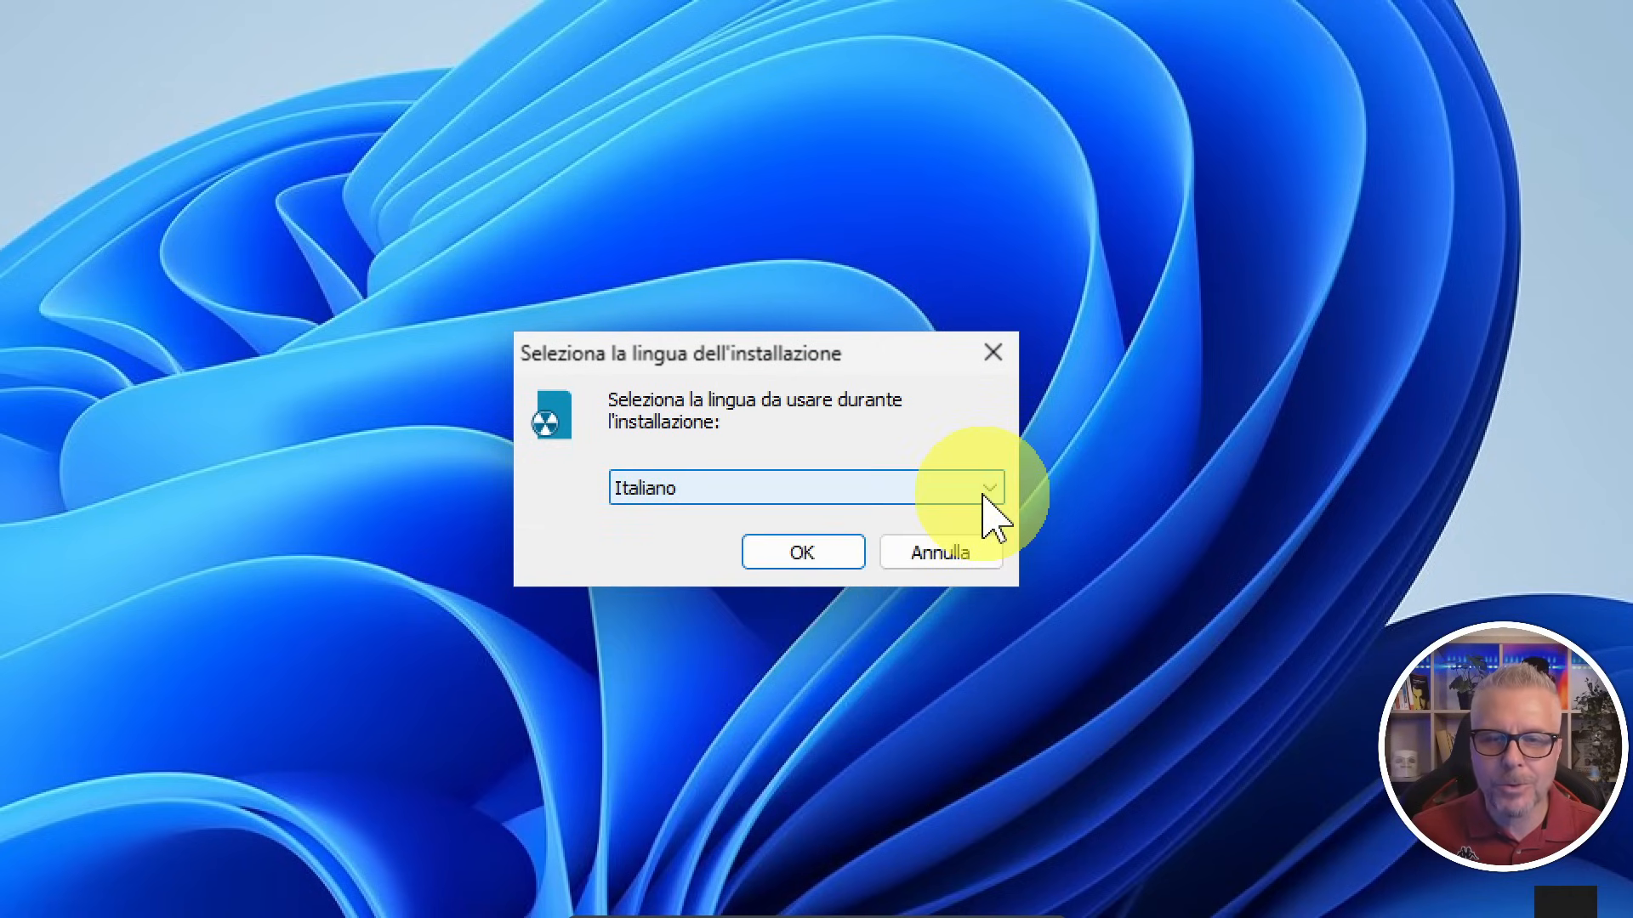
{"action": "left_click", "coordinate": [823, 557]}
{"action": "left_click", "coordinate": [804, 563]}
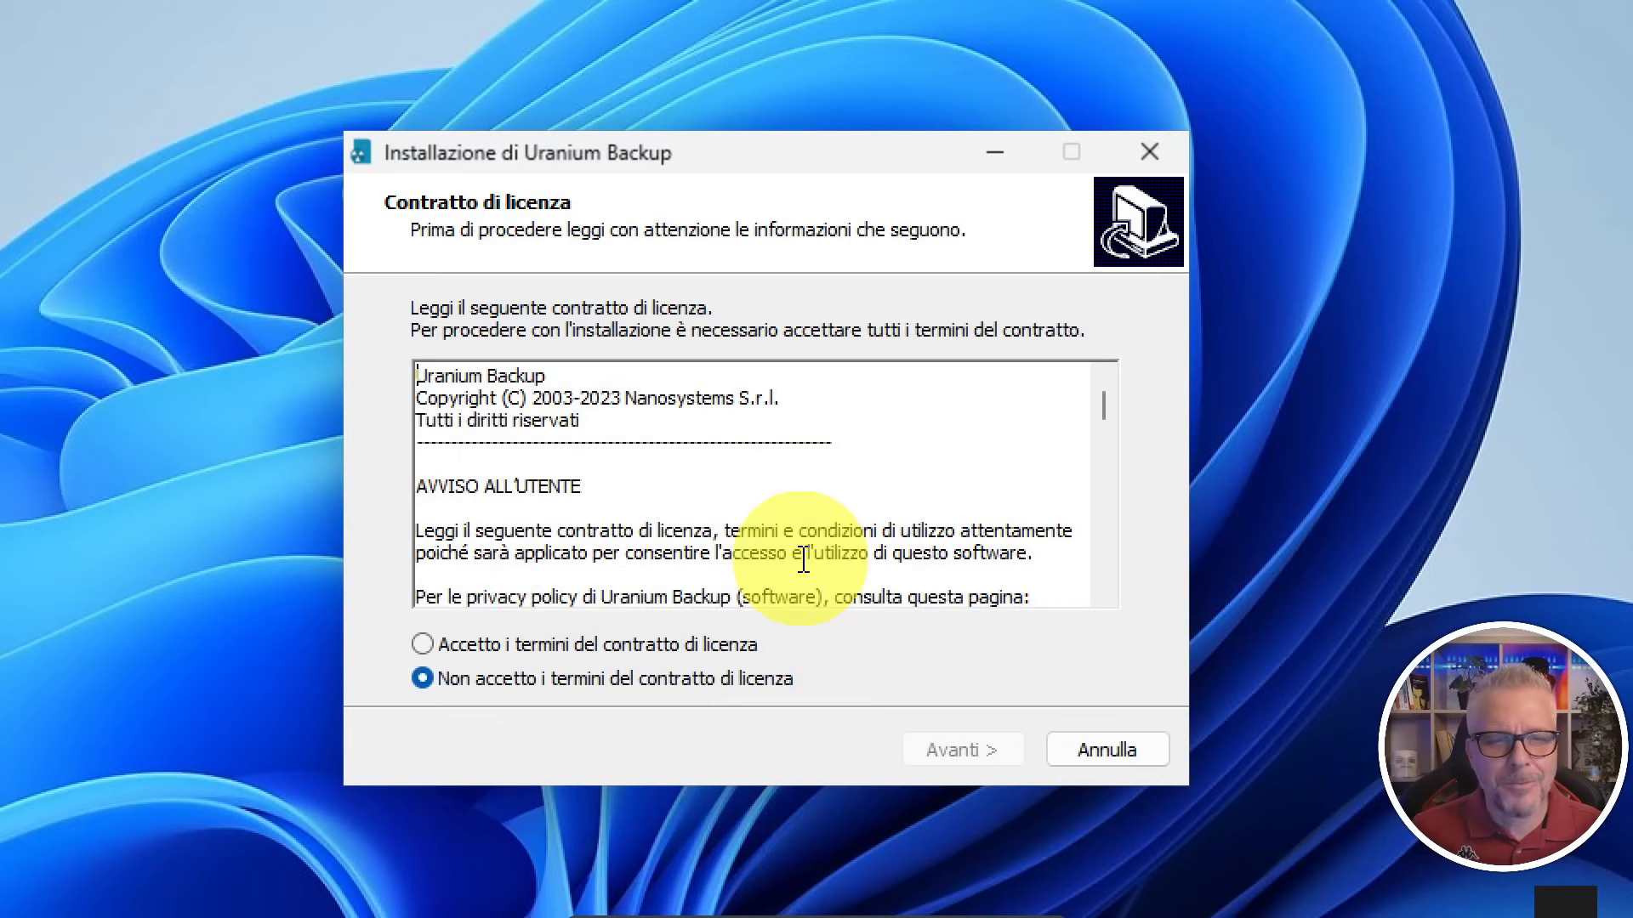
- Accept the Uranium Backup licence agreement and keep the default installation folder and Start menu folder
{"action": "left_click", "coordinate": [422, 644]}
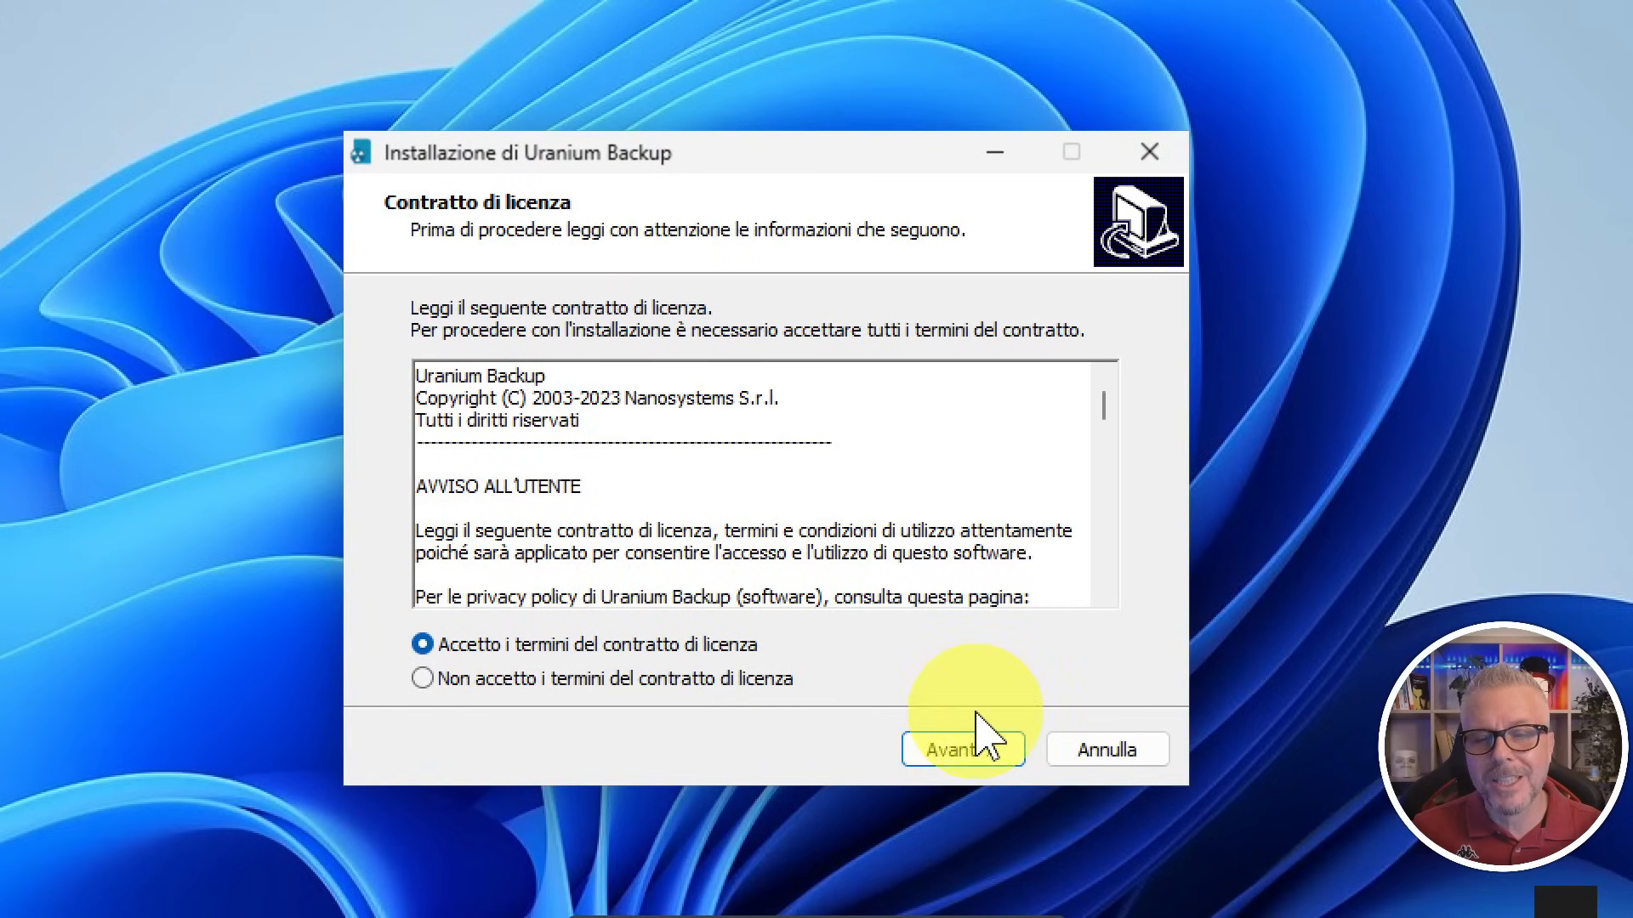
{"action": "left_click", "coordinate": [993, 746]}
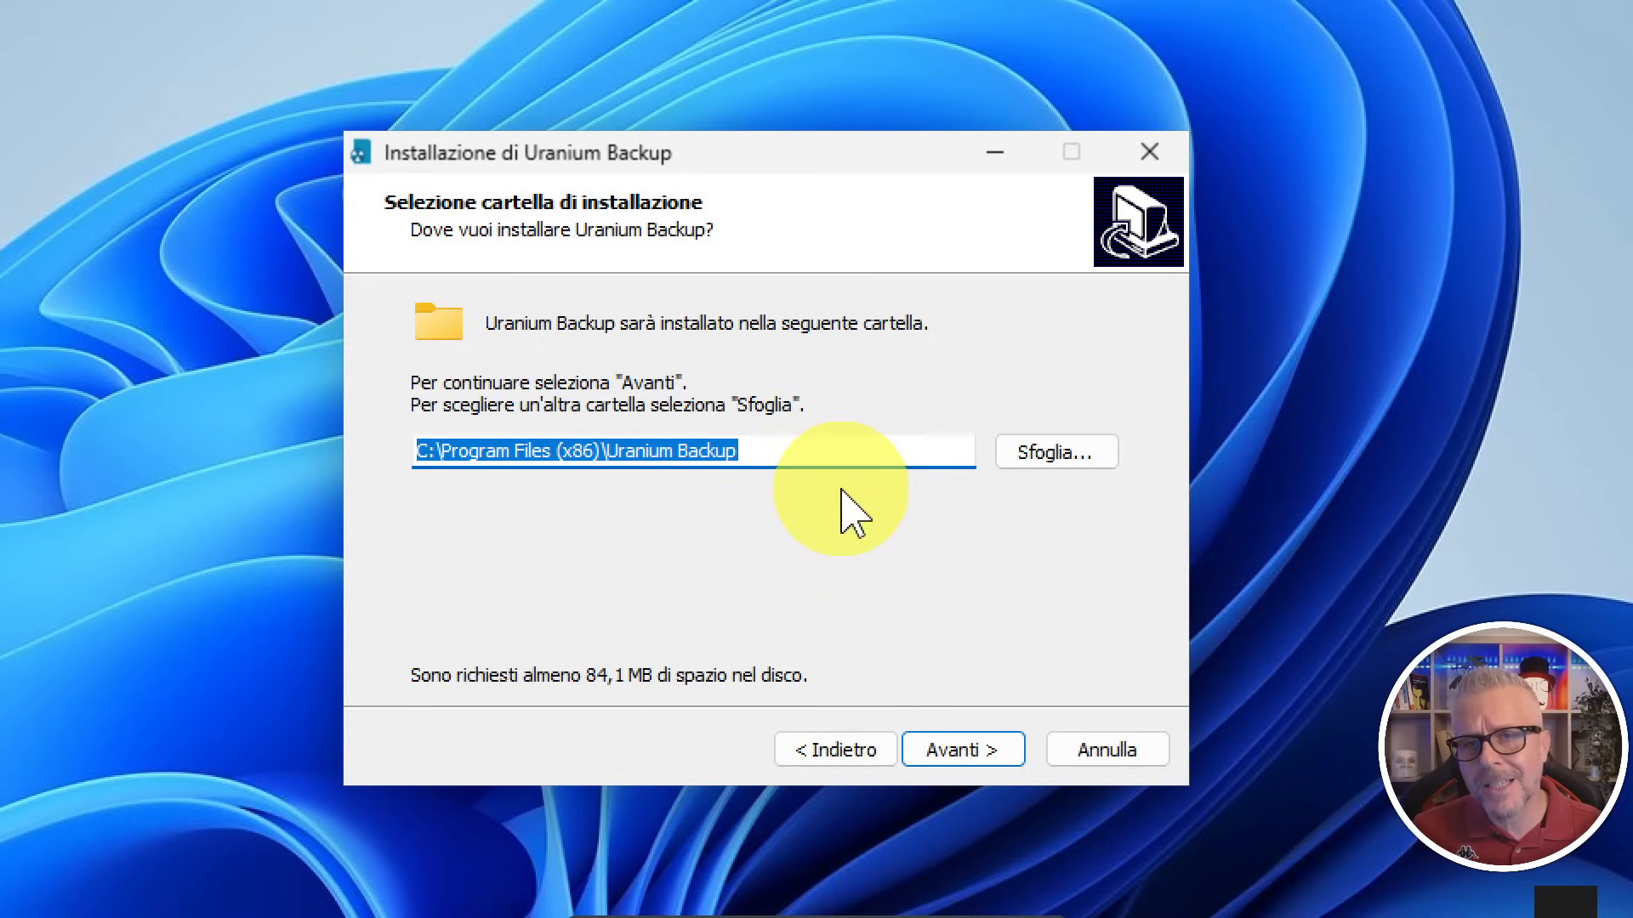
{"action": "left_click", "coordinate": [978, 750]}
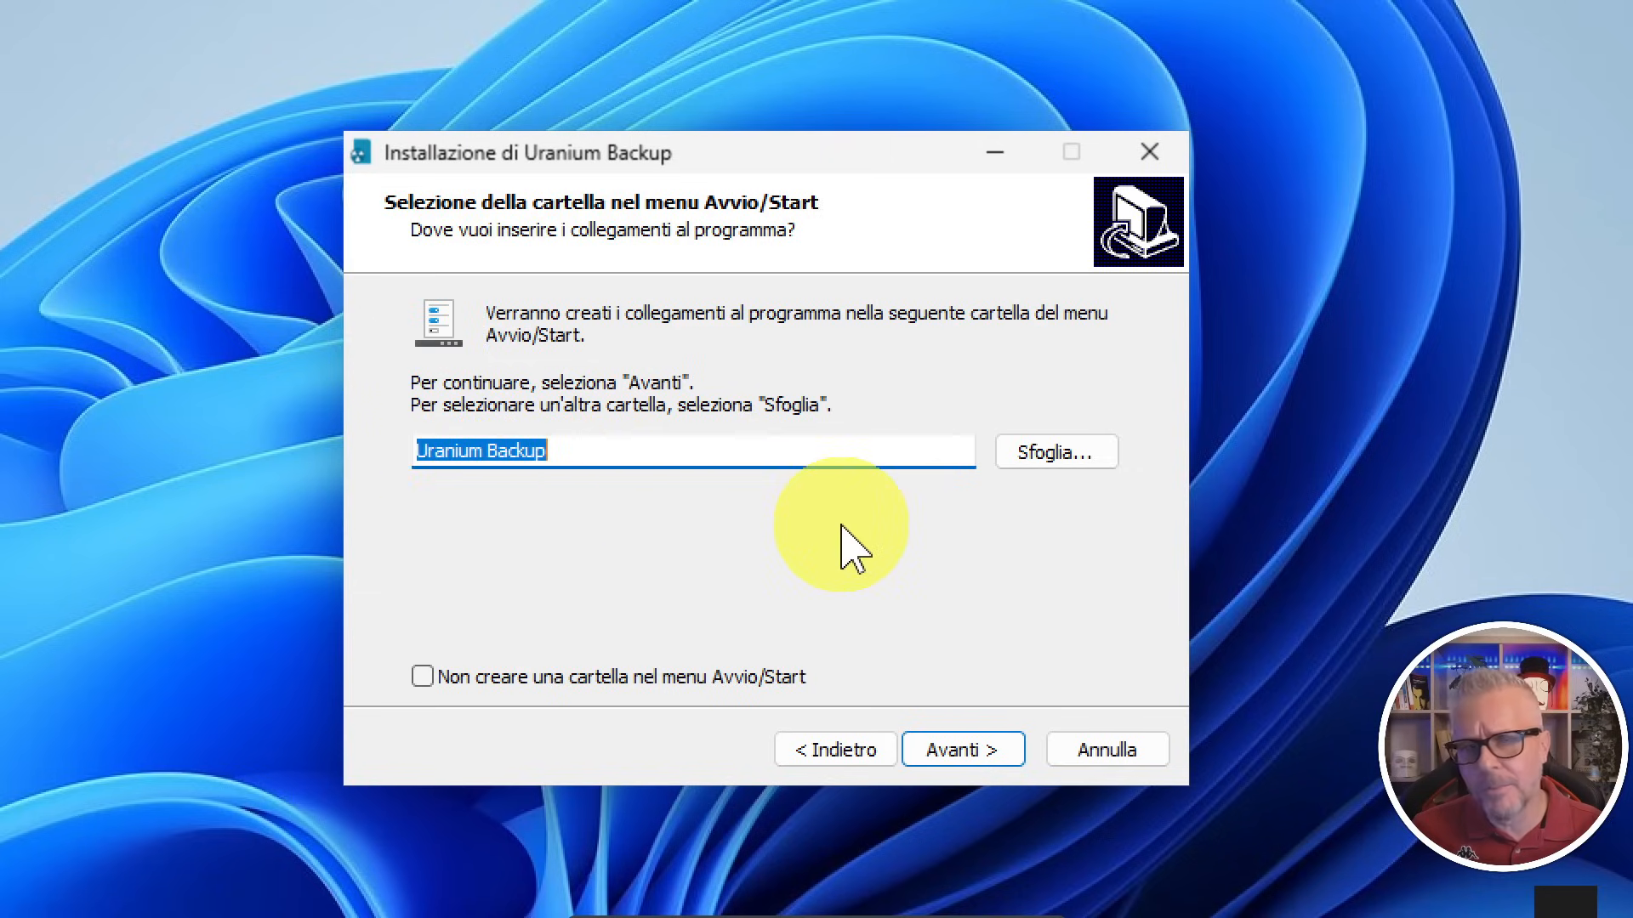
{"action": "left_click", "coordinate": [986, 761]}
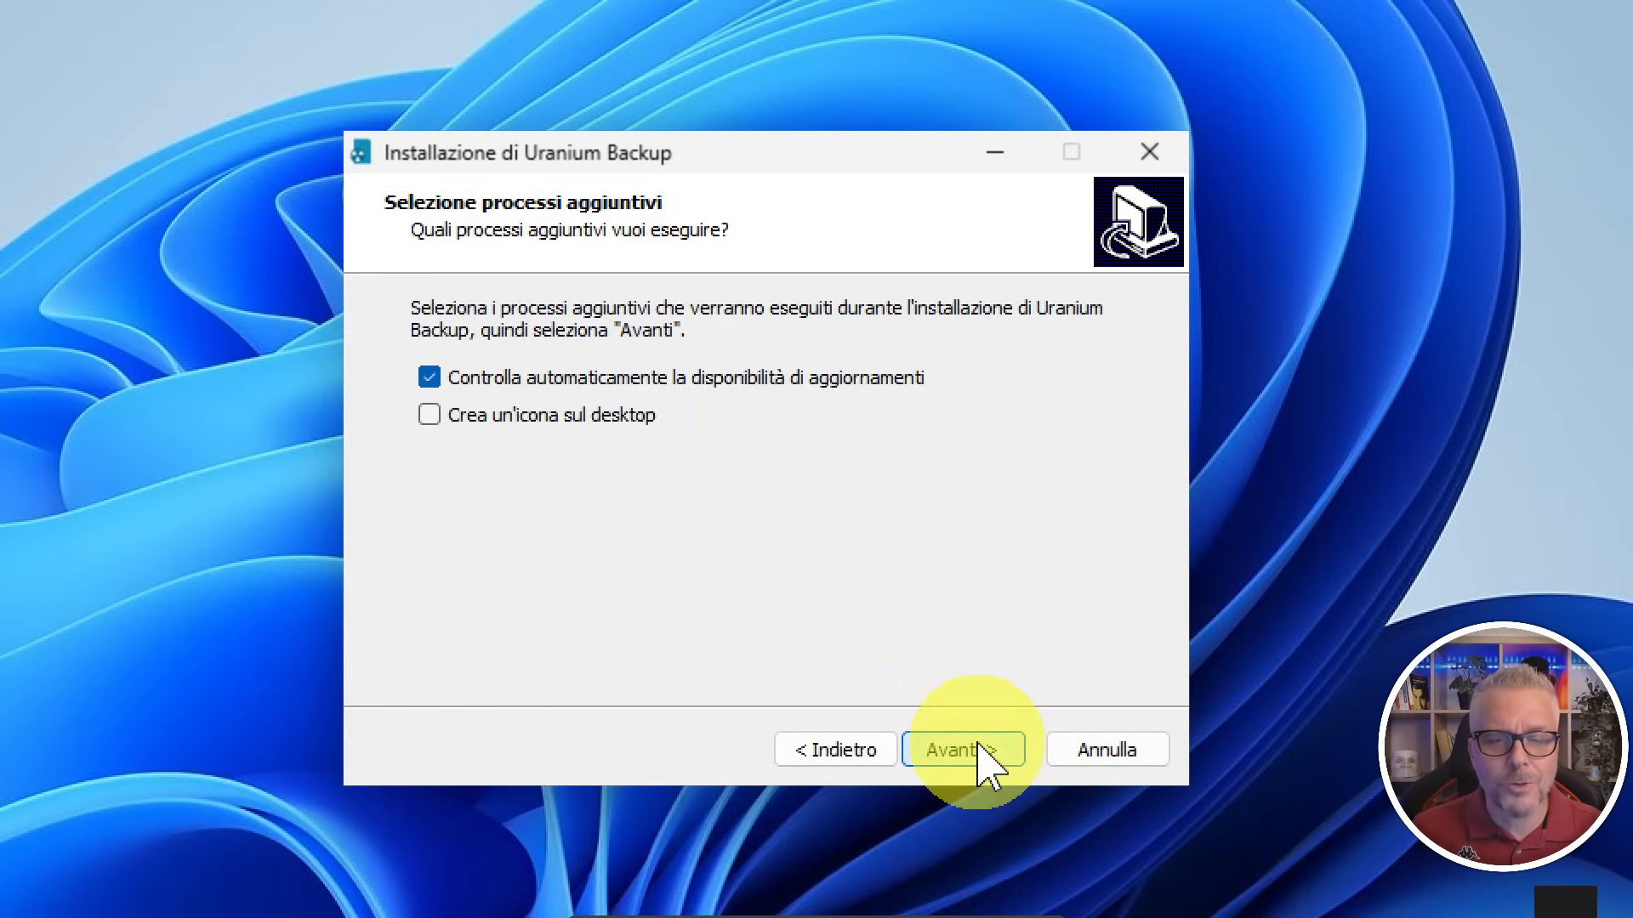
- Enable the desktop icon option, install Uranium Backup, and finish the setup with the program set to launch
{"action": "left_click", "coordinate": [429, 417]}
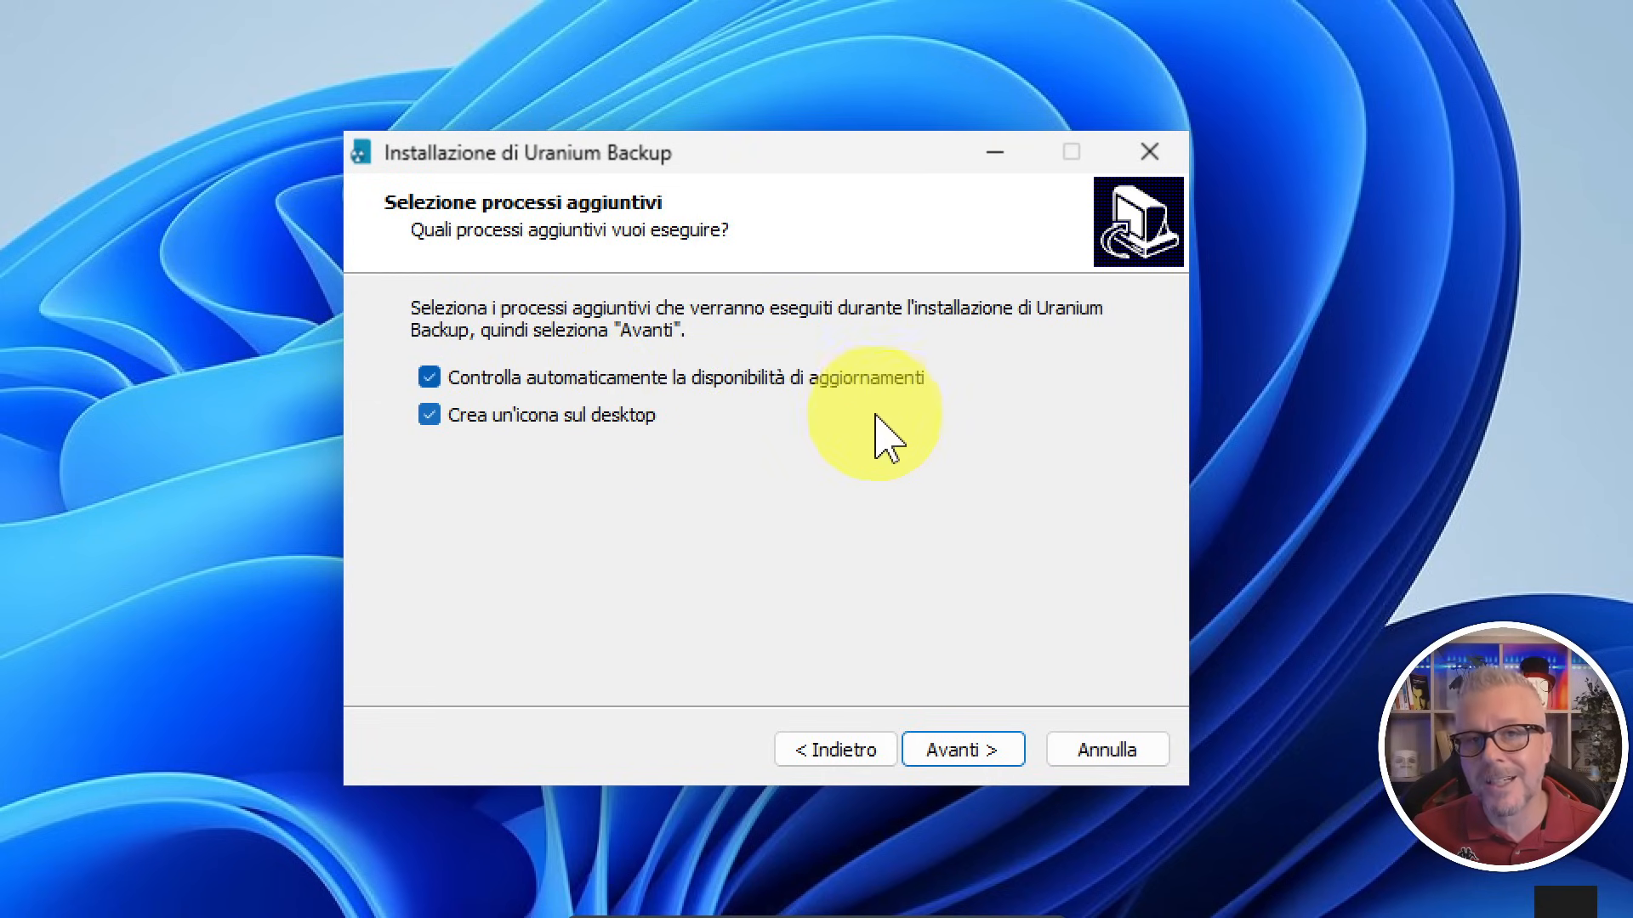
{"action": "left_click", "coordinate": [980, 763]}
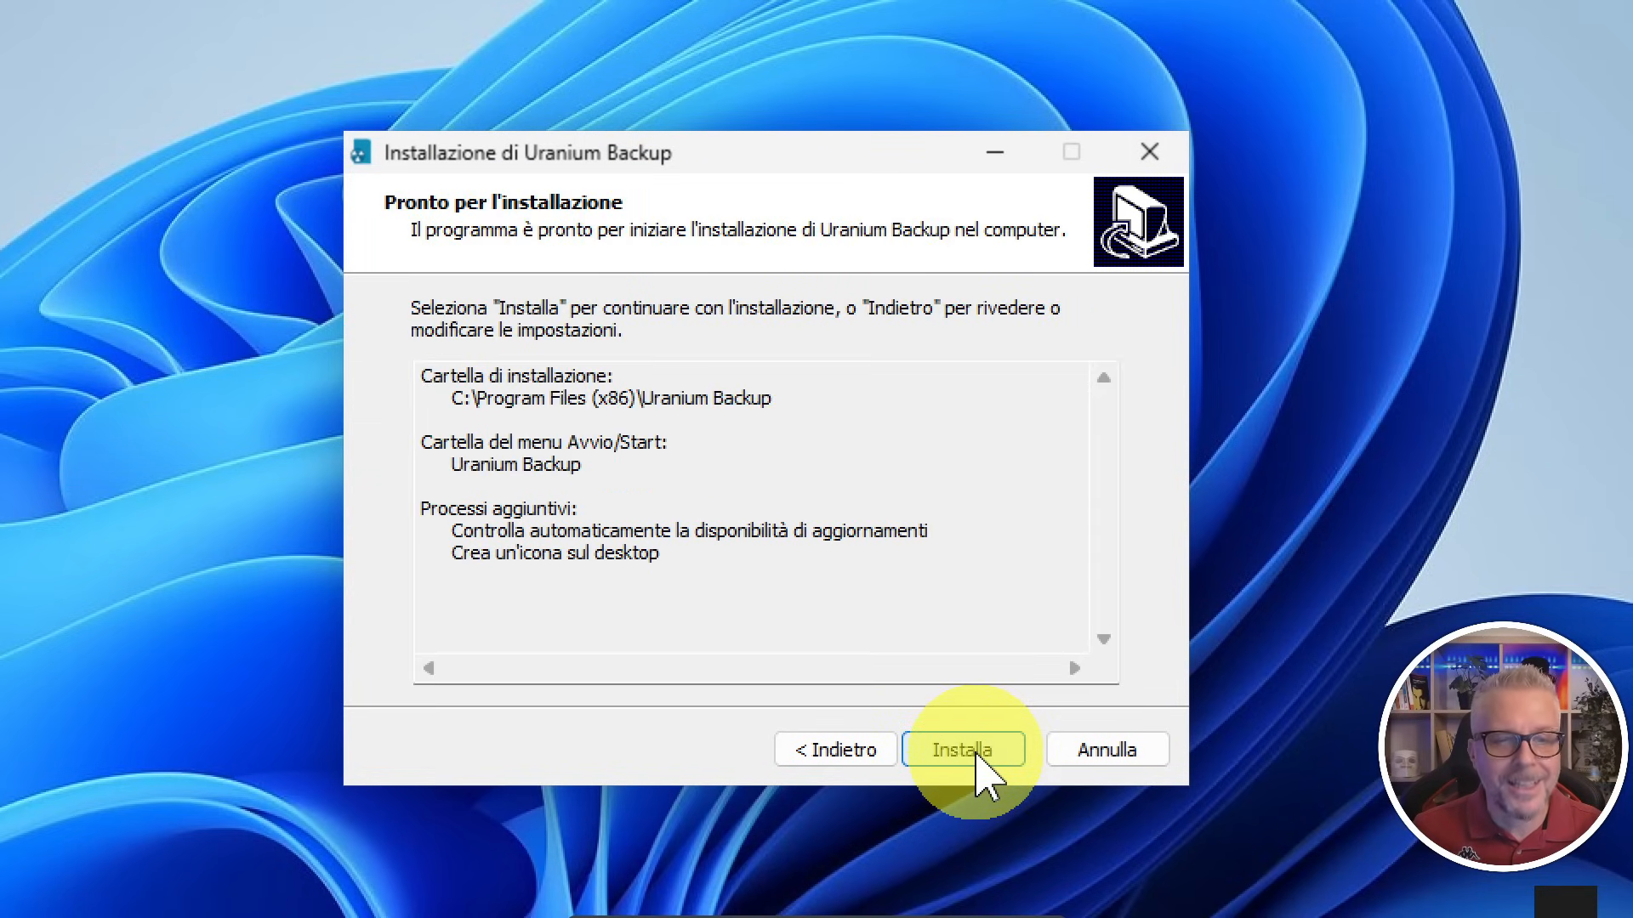
{"action": "left_click", "coordinate": [978, 757]}
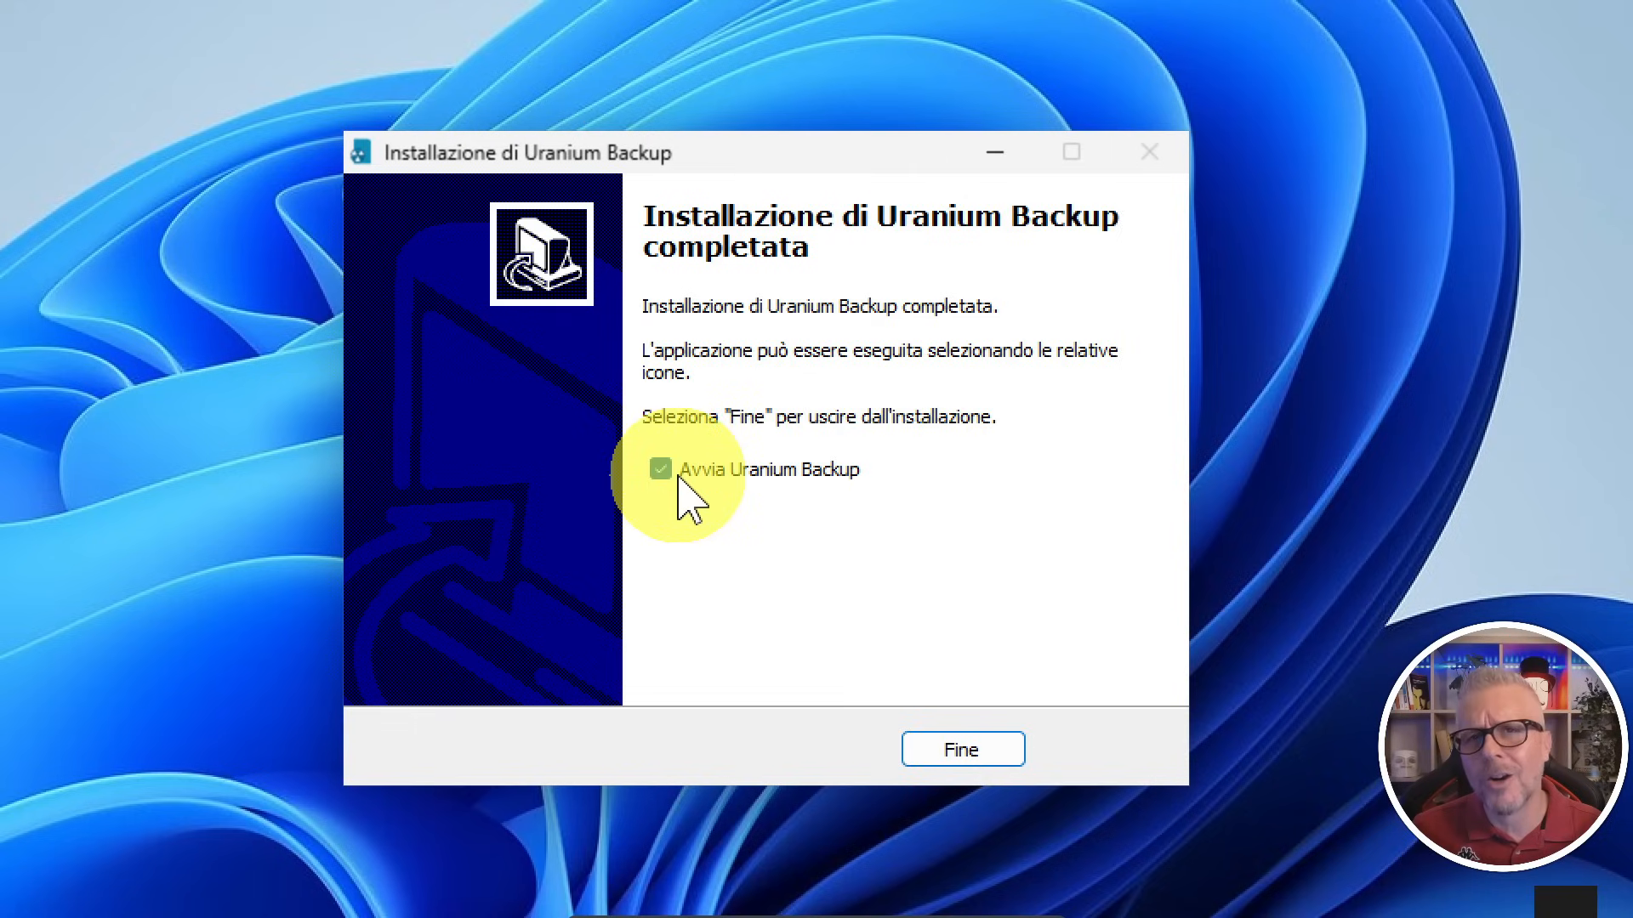
{"action": "left_click", "coordinate": [961, 749]}
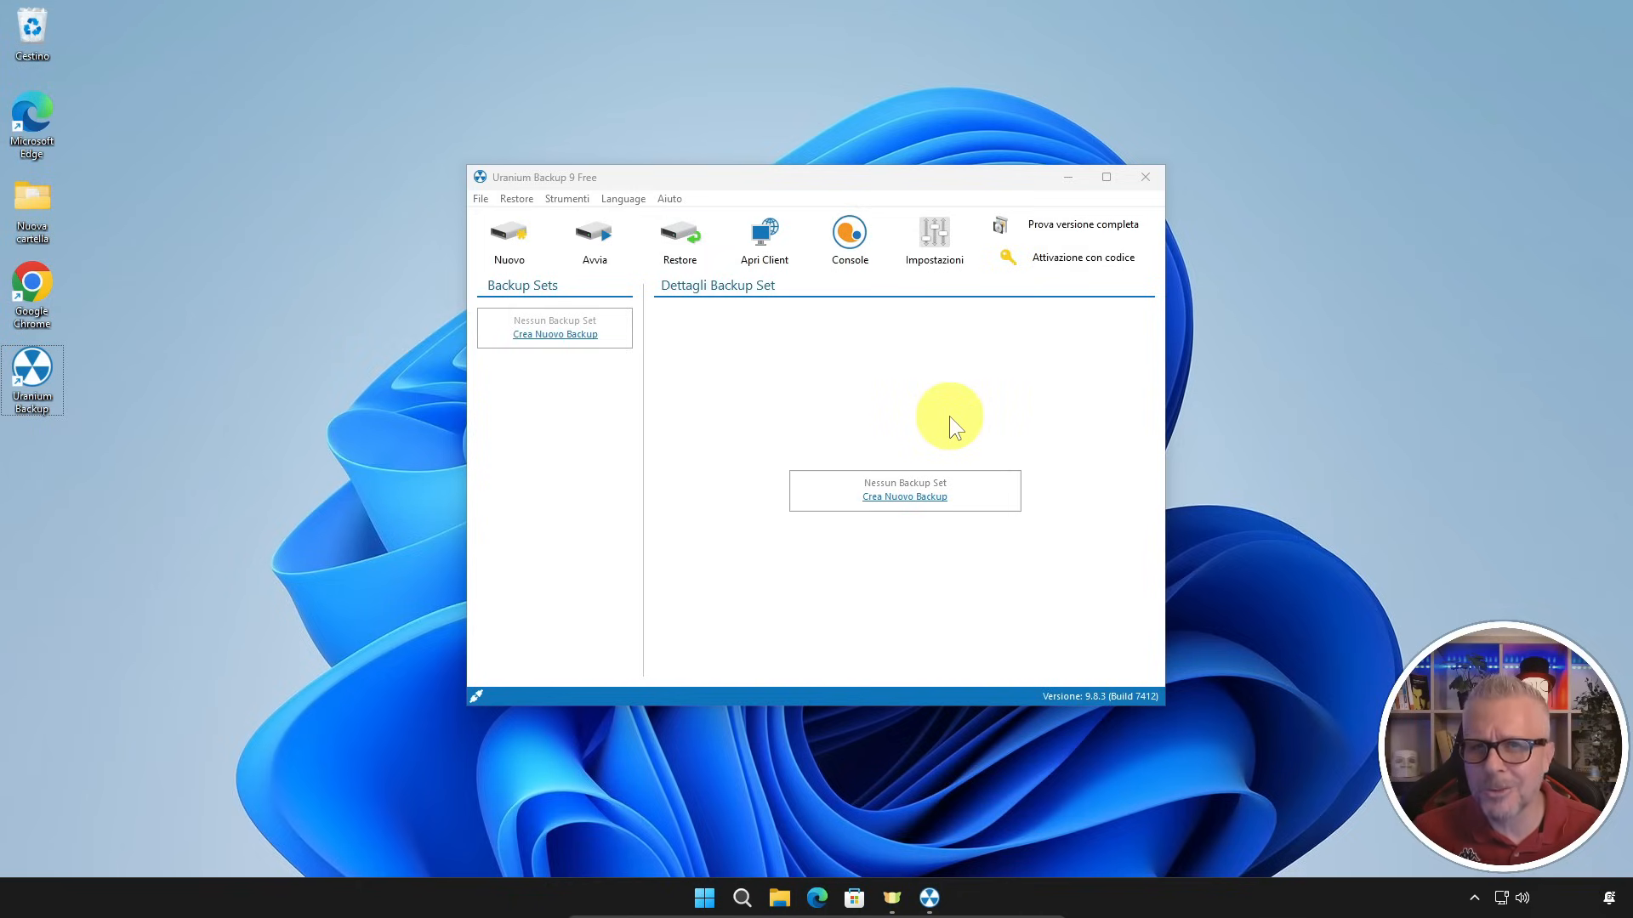
- Create a new backup set named "Backup" with the description "descrizione"
{"action": "left_click", "coordinate": [949, 416]}
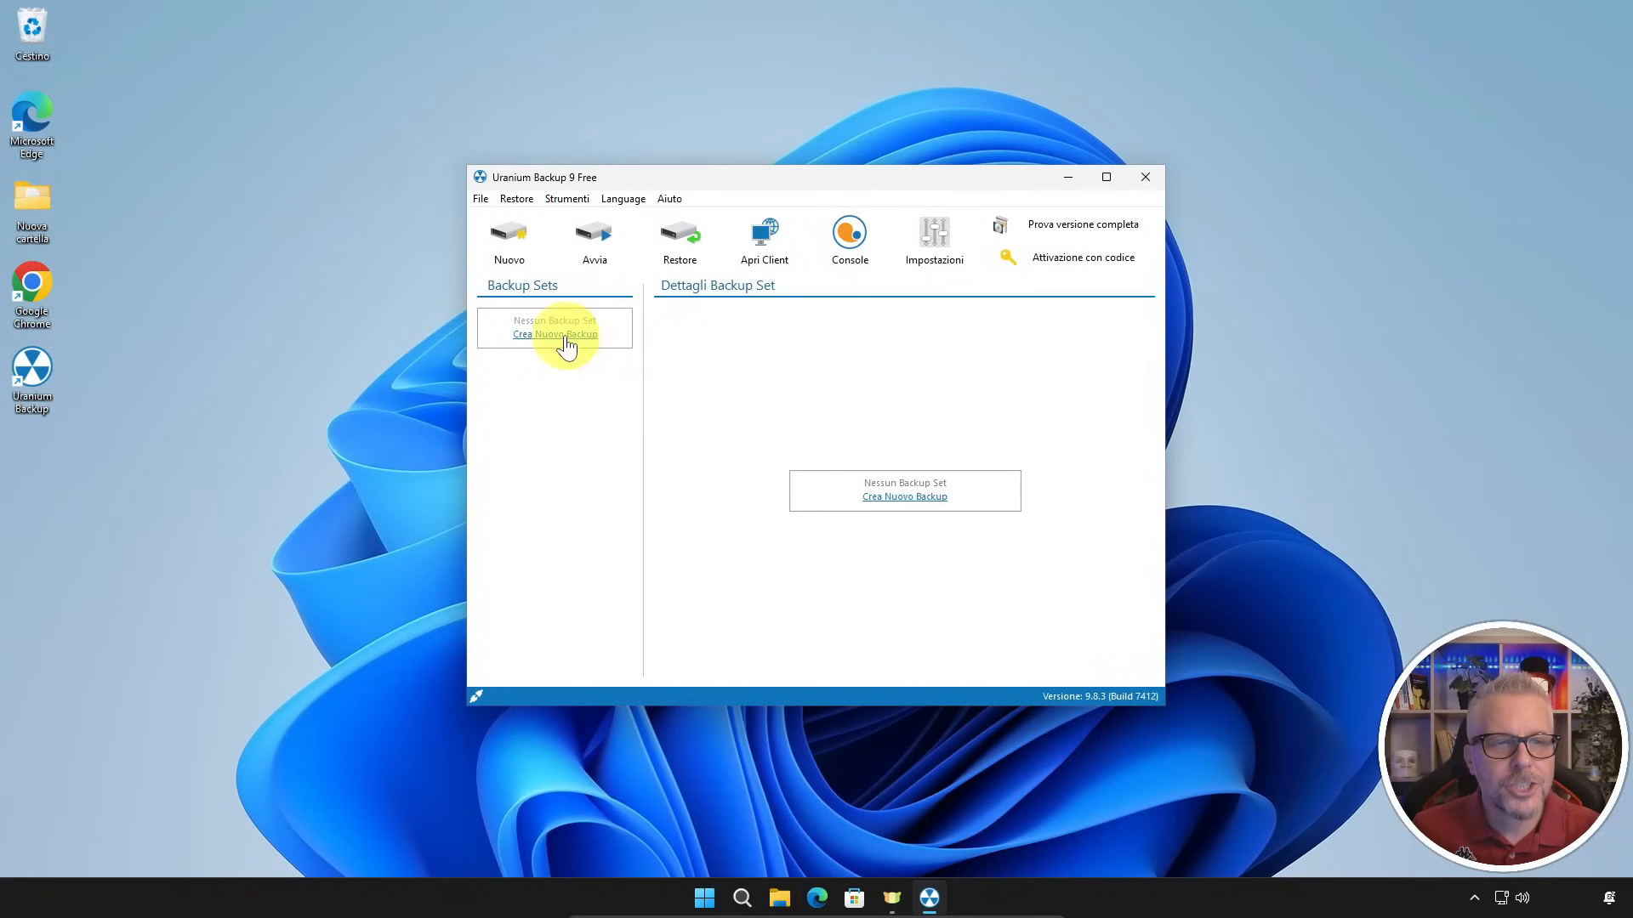
{"action": "left_click", "coordinate": [564, 336]}
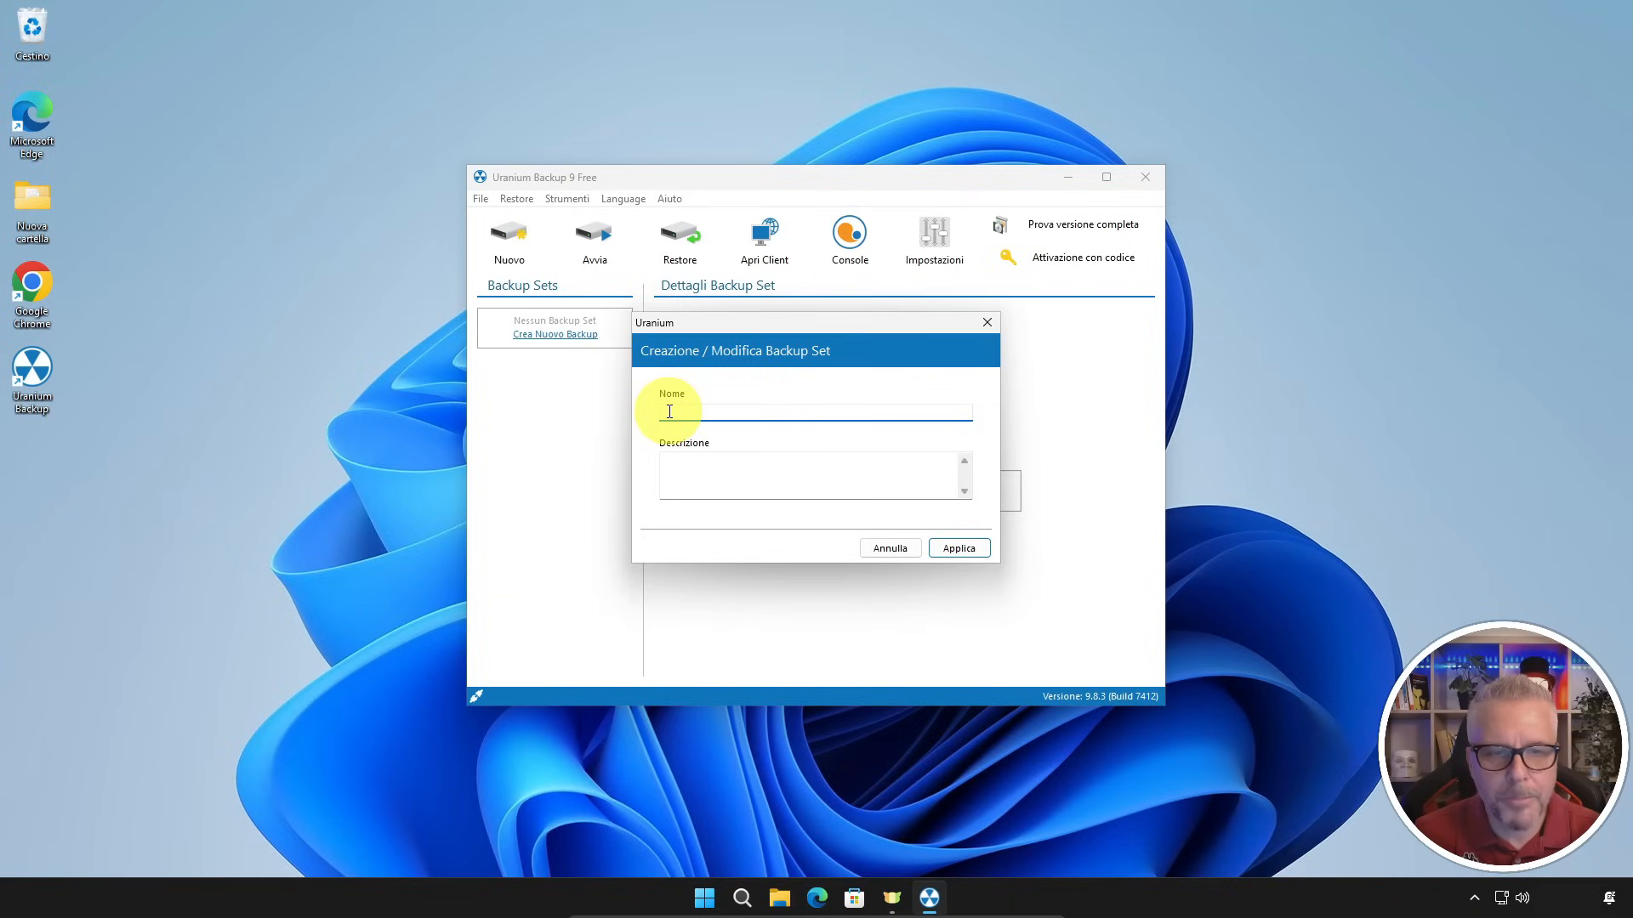
{"action": "type", "text": "Backup"}
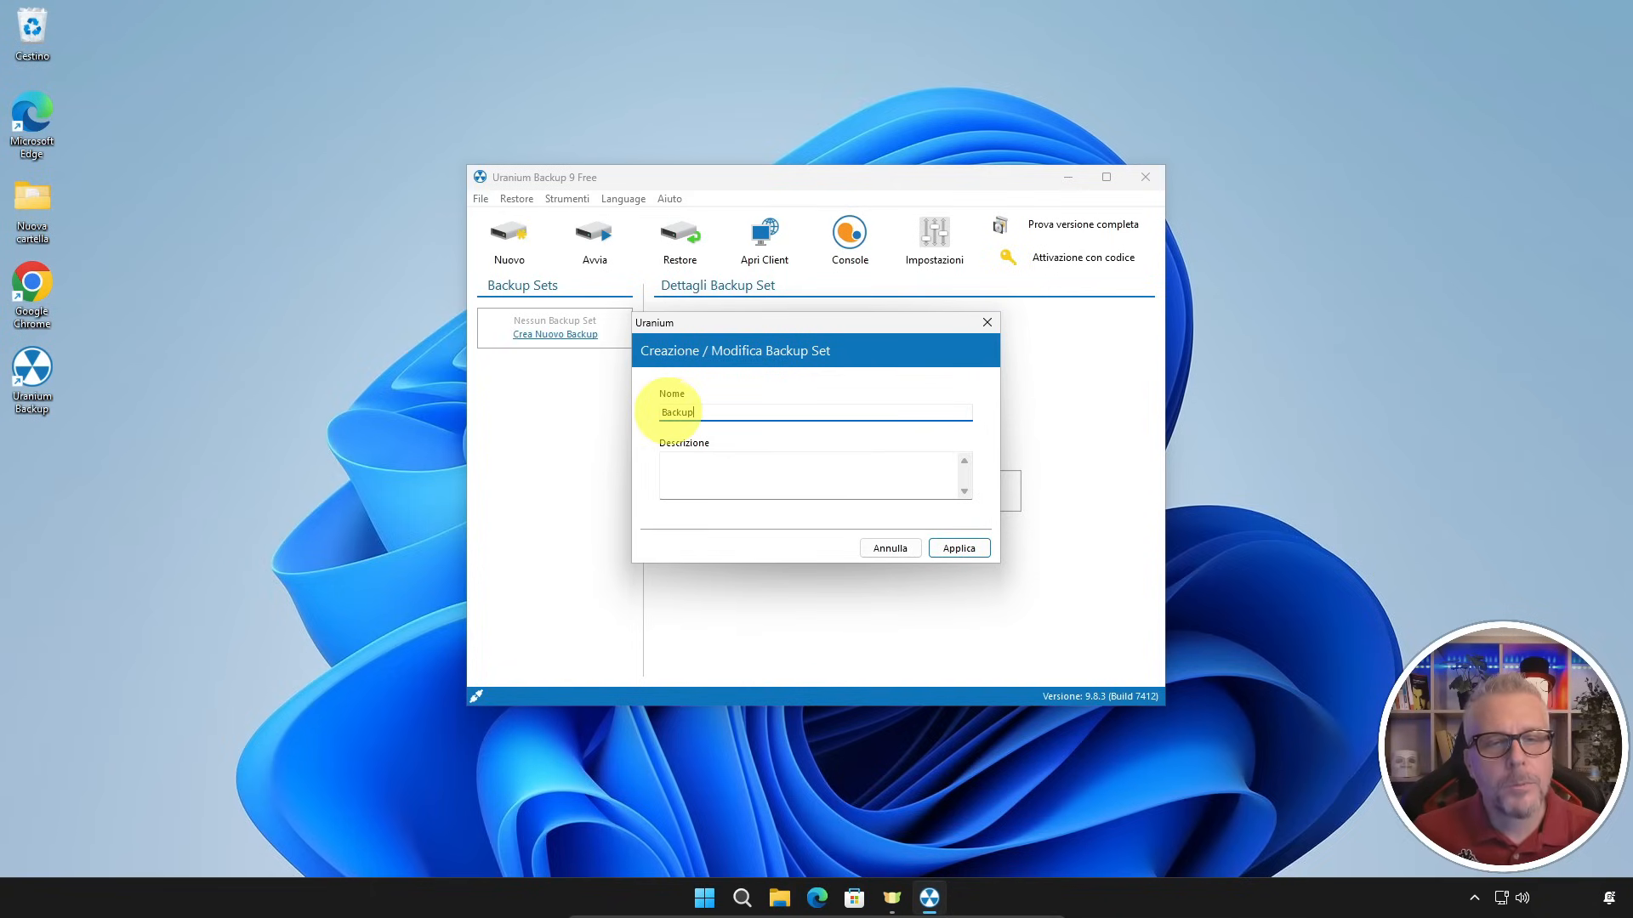
{"action": "left_click", "coordinate": [700, 483]}
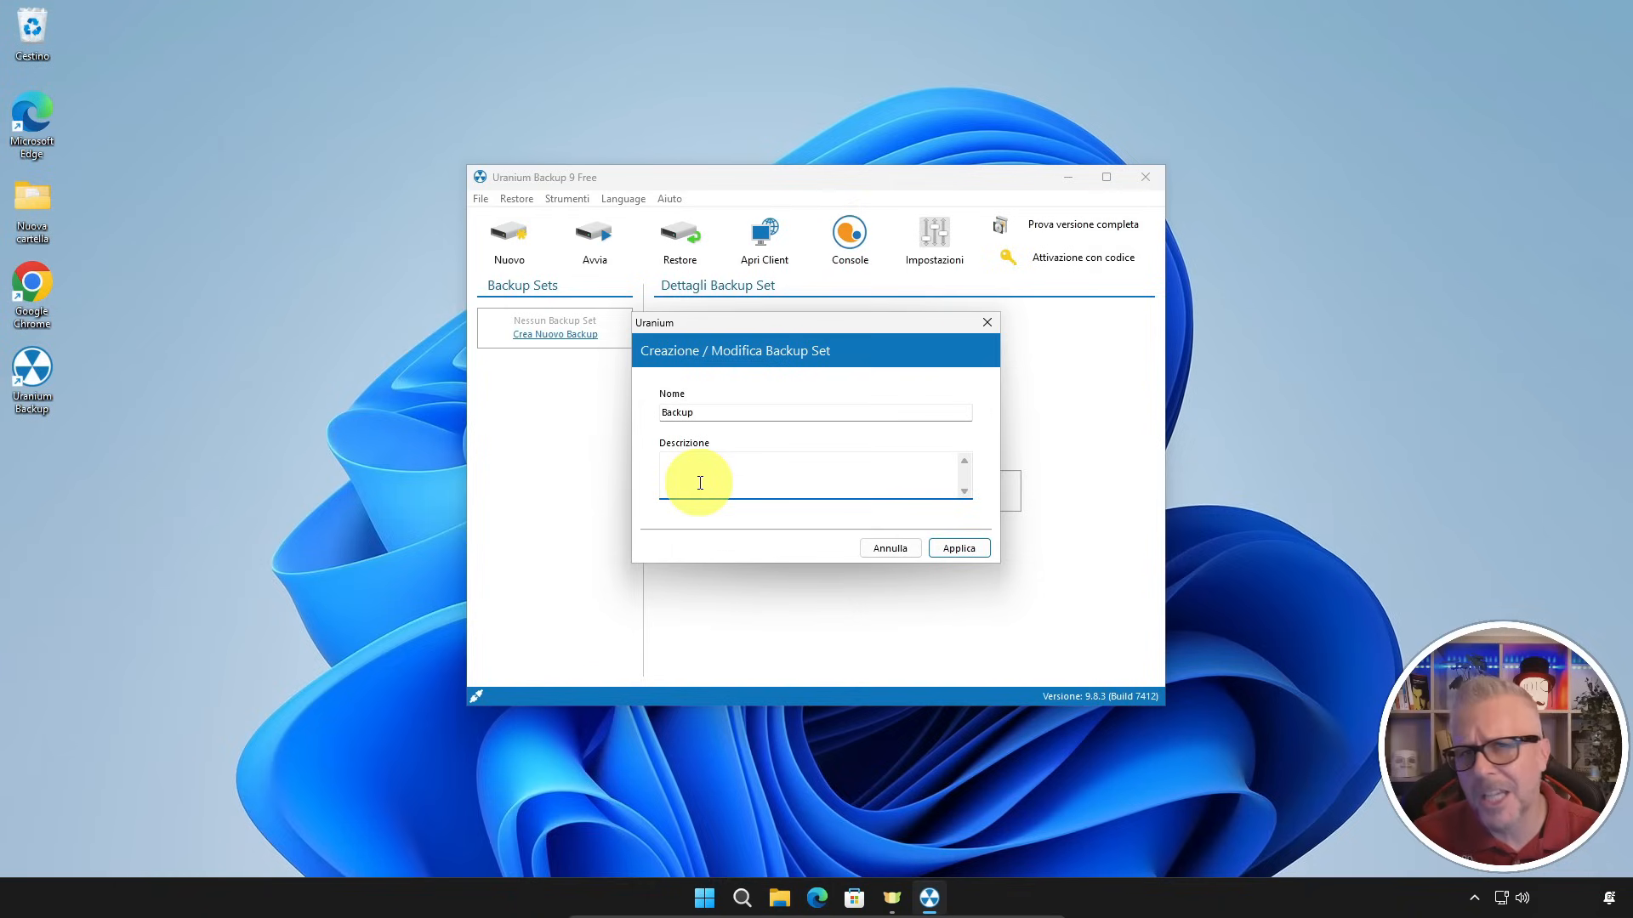
{"action": "type", "text": "descrizi"}
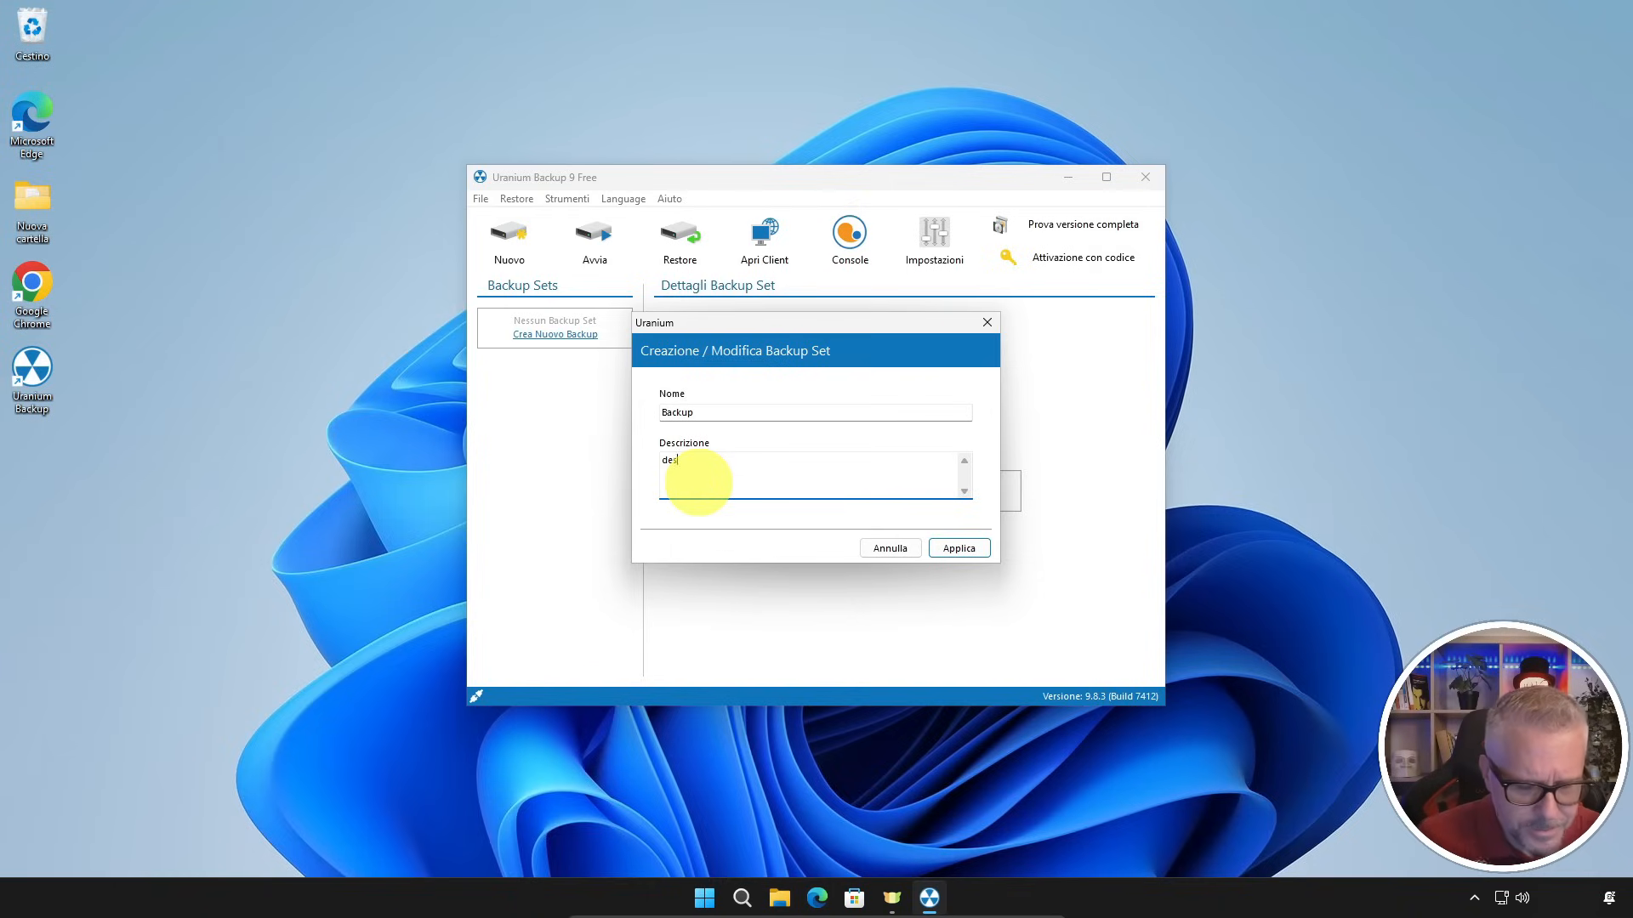
{"action": "type", "text": "one"}
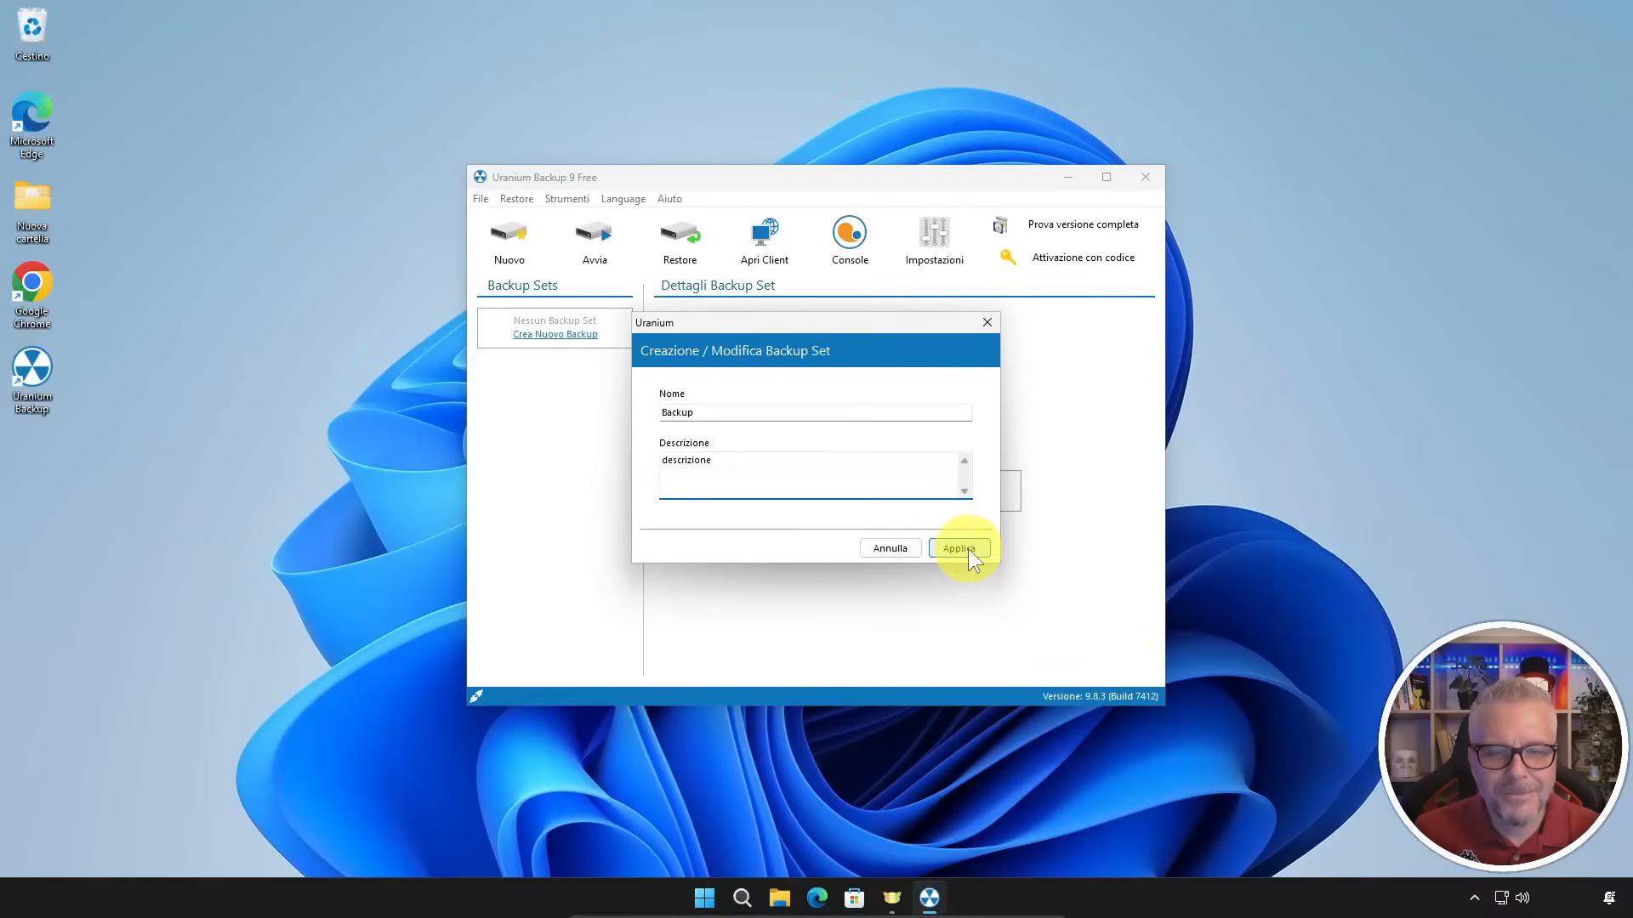
{"action": "left_click", "coordinate": [969, 551]}
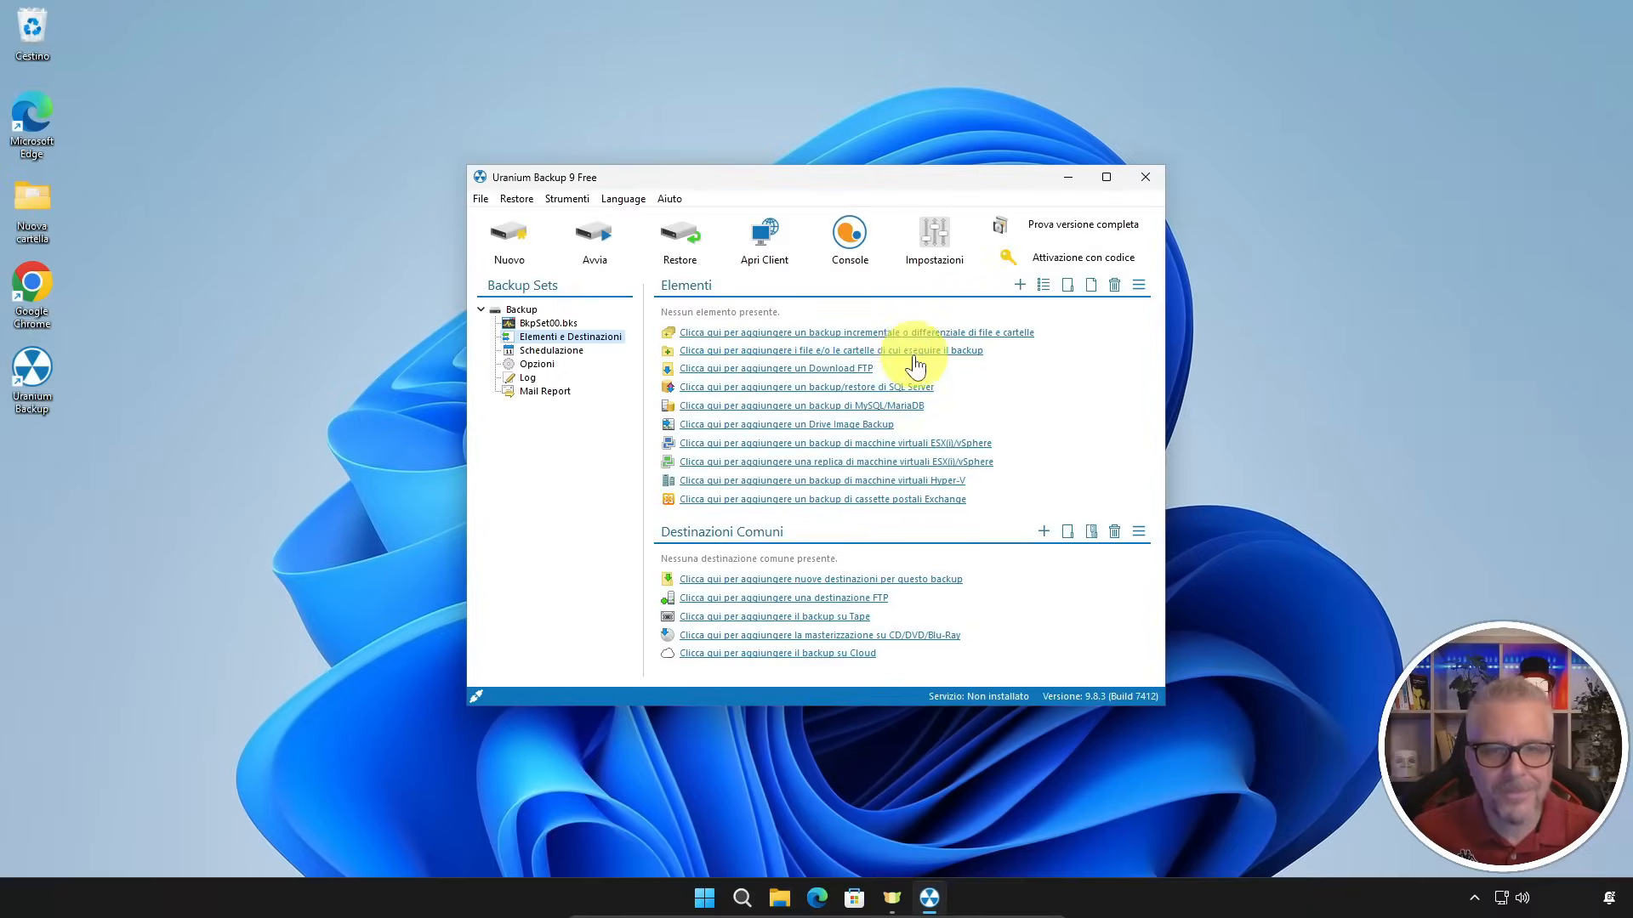
- Open the selection of files and folders for the backup and look through the available items
{"action": "left_click", "coordinate": [1059, 350]}
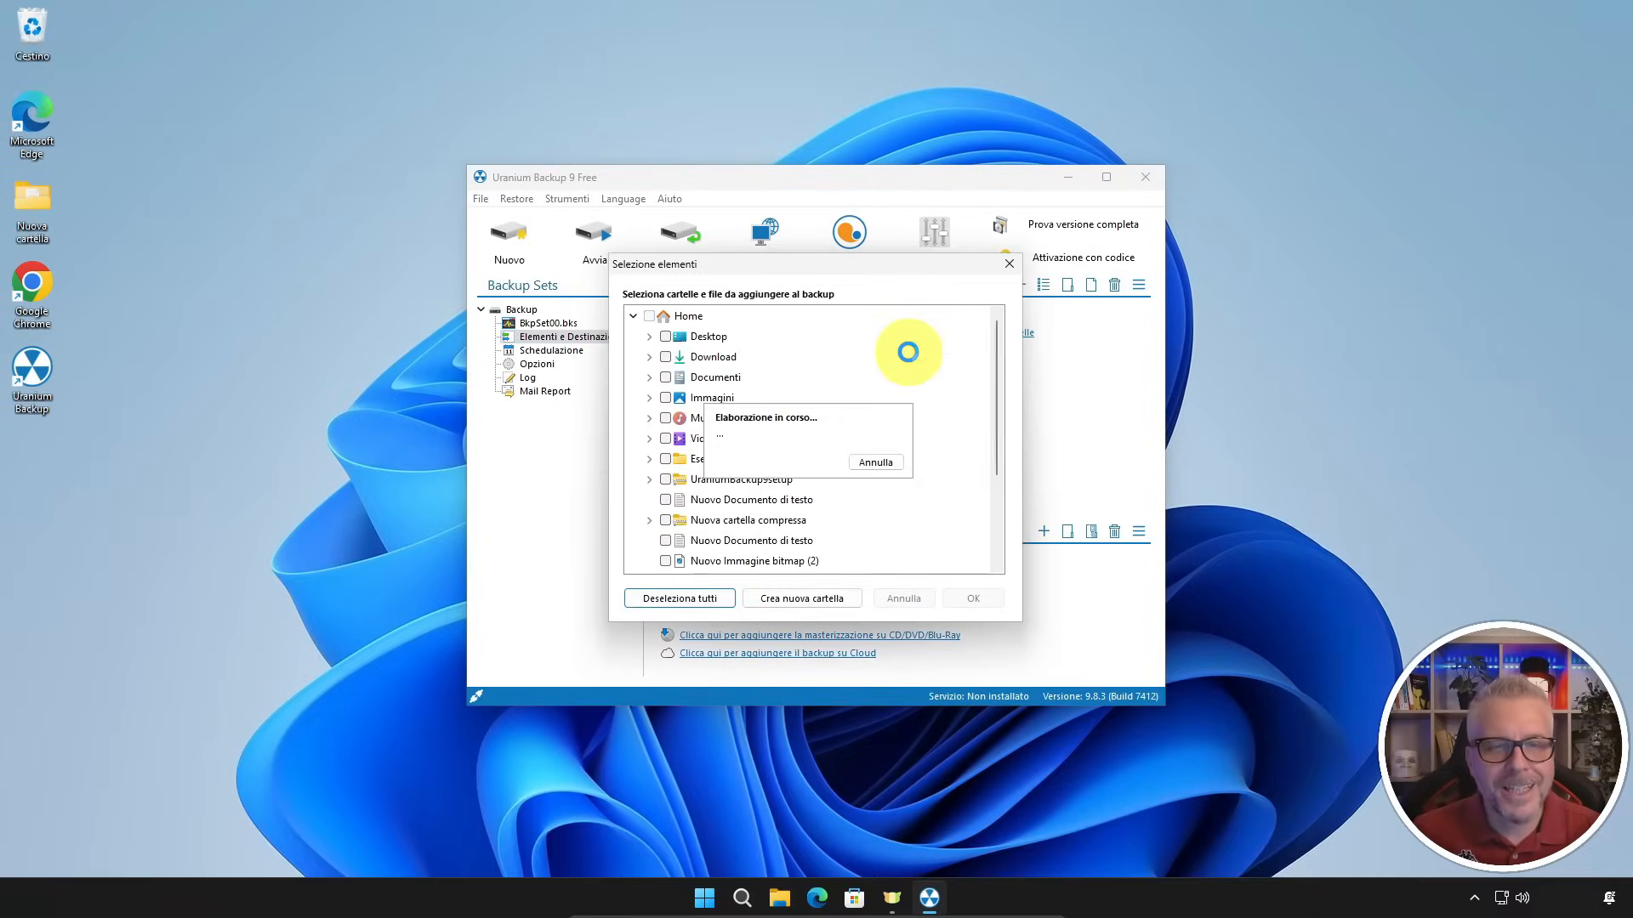
{"action": "scroll", "coordinate": [740, 374], "scroll_direction": "down", "scroll_amount": 3}
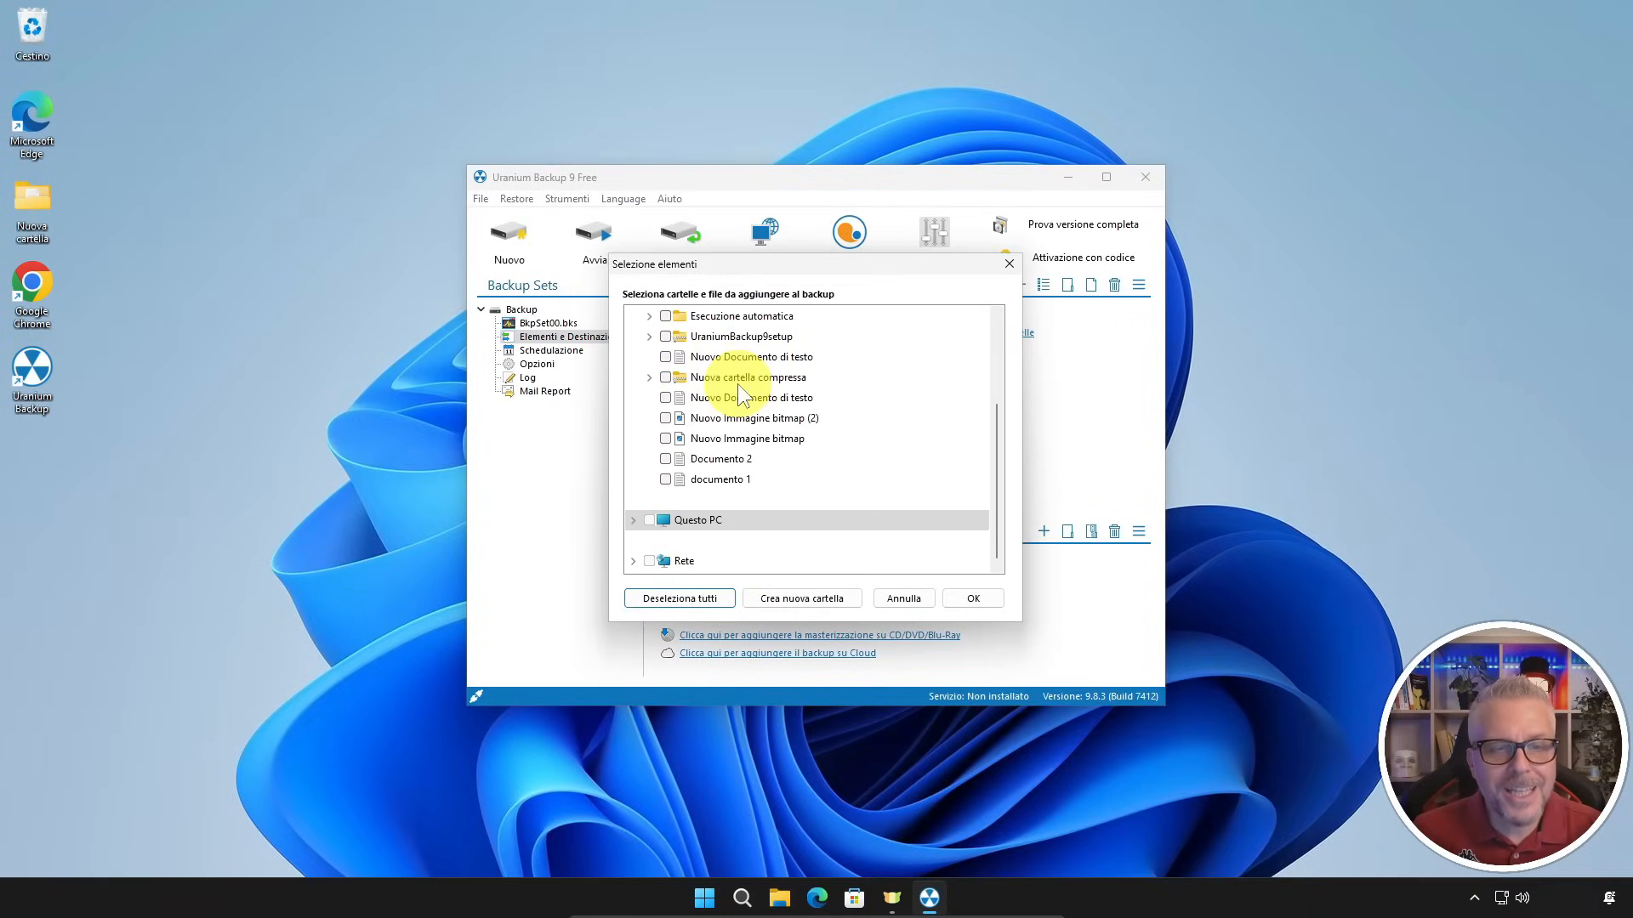
{"action": "scroll", "coordinate": [738, 385], "scroll_direction": "up", "scroll_amount": 3}
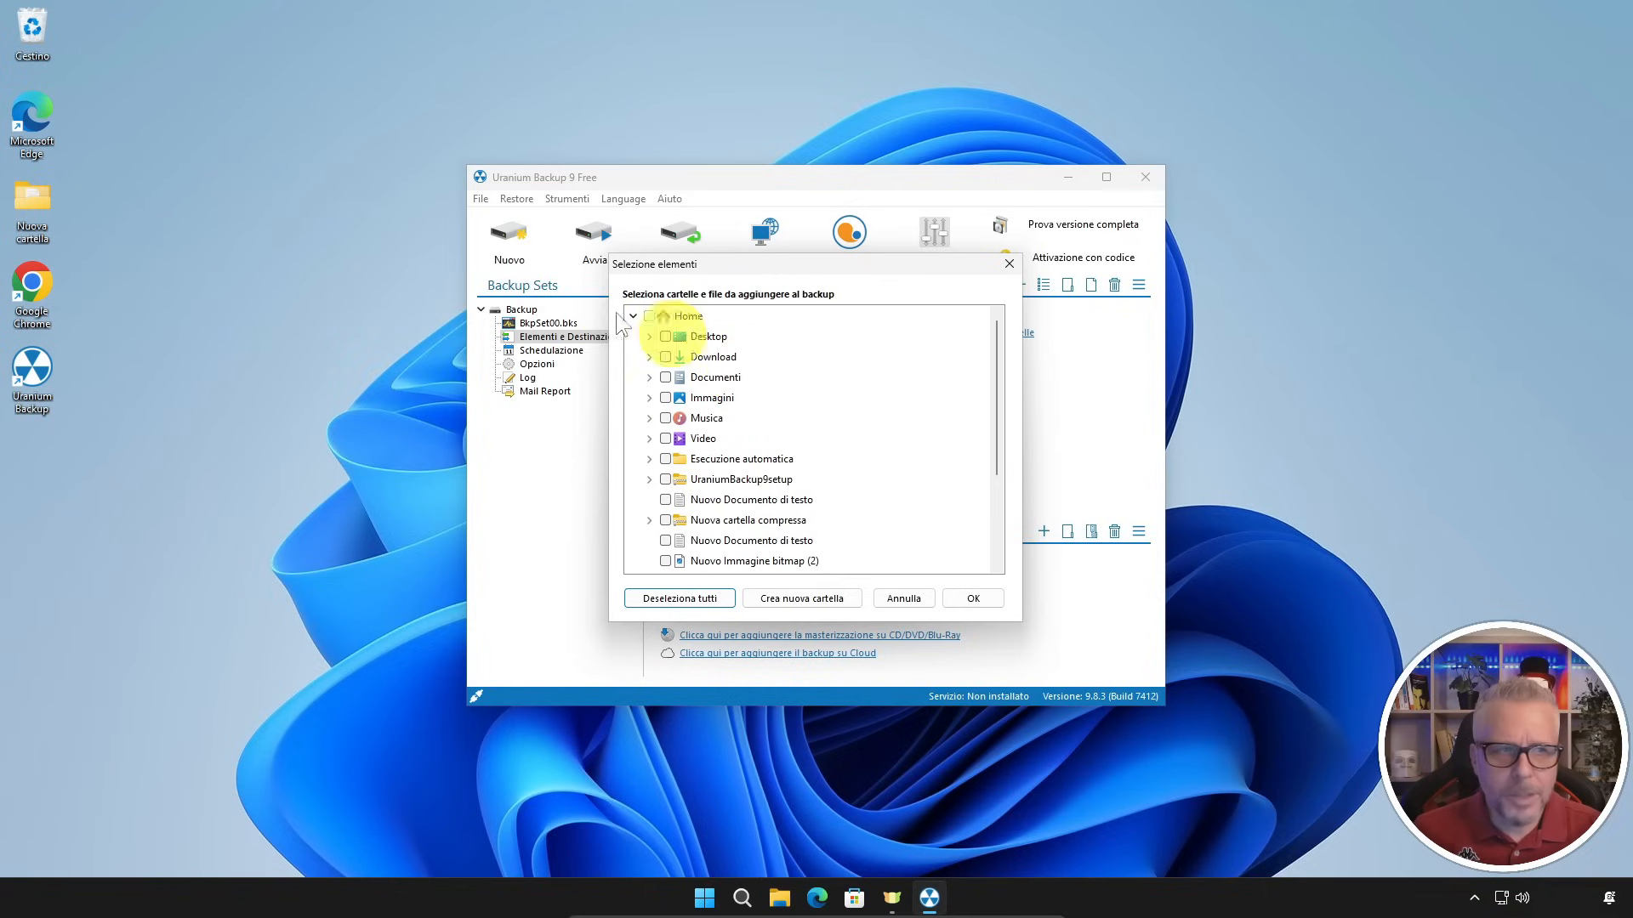
- Examine the contents of the desktop folder Nuova cartella and of the Documenti and Immagini folders in File Explorer
{"action": "double_click", "coordinate": [38, 197]}
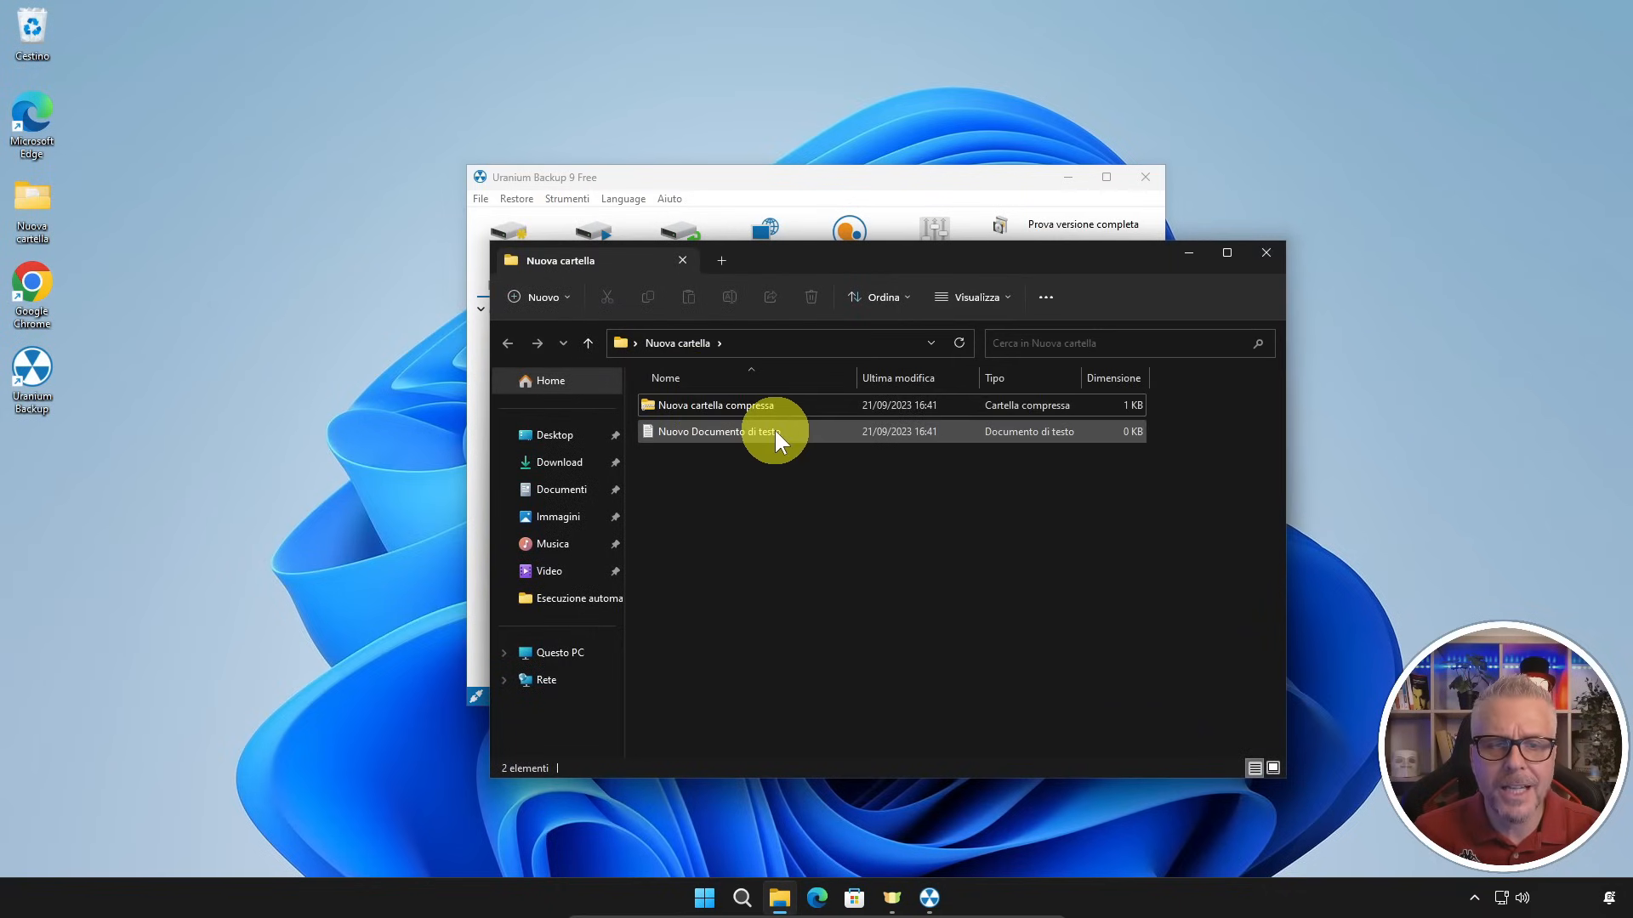
{"action": "left_click", "coordinate": [1267, 255]}
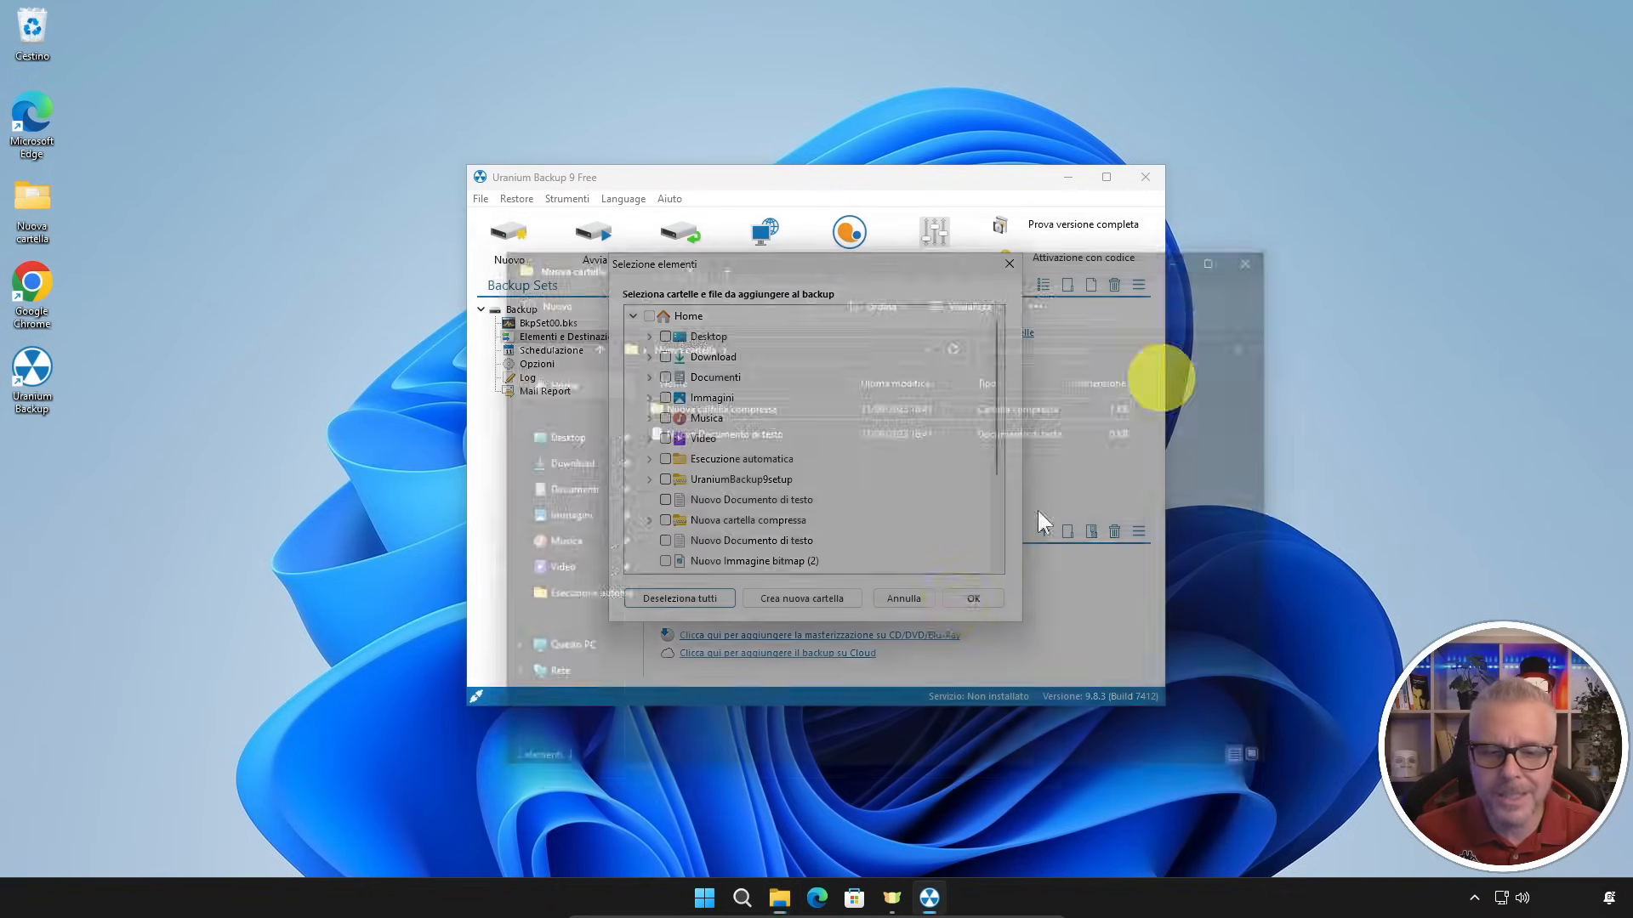
{"action": "left_click", "coordinate": [779, 897]}
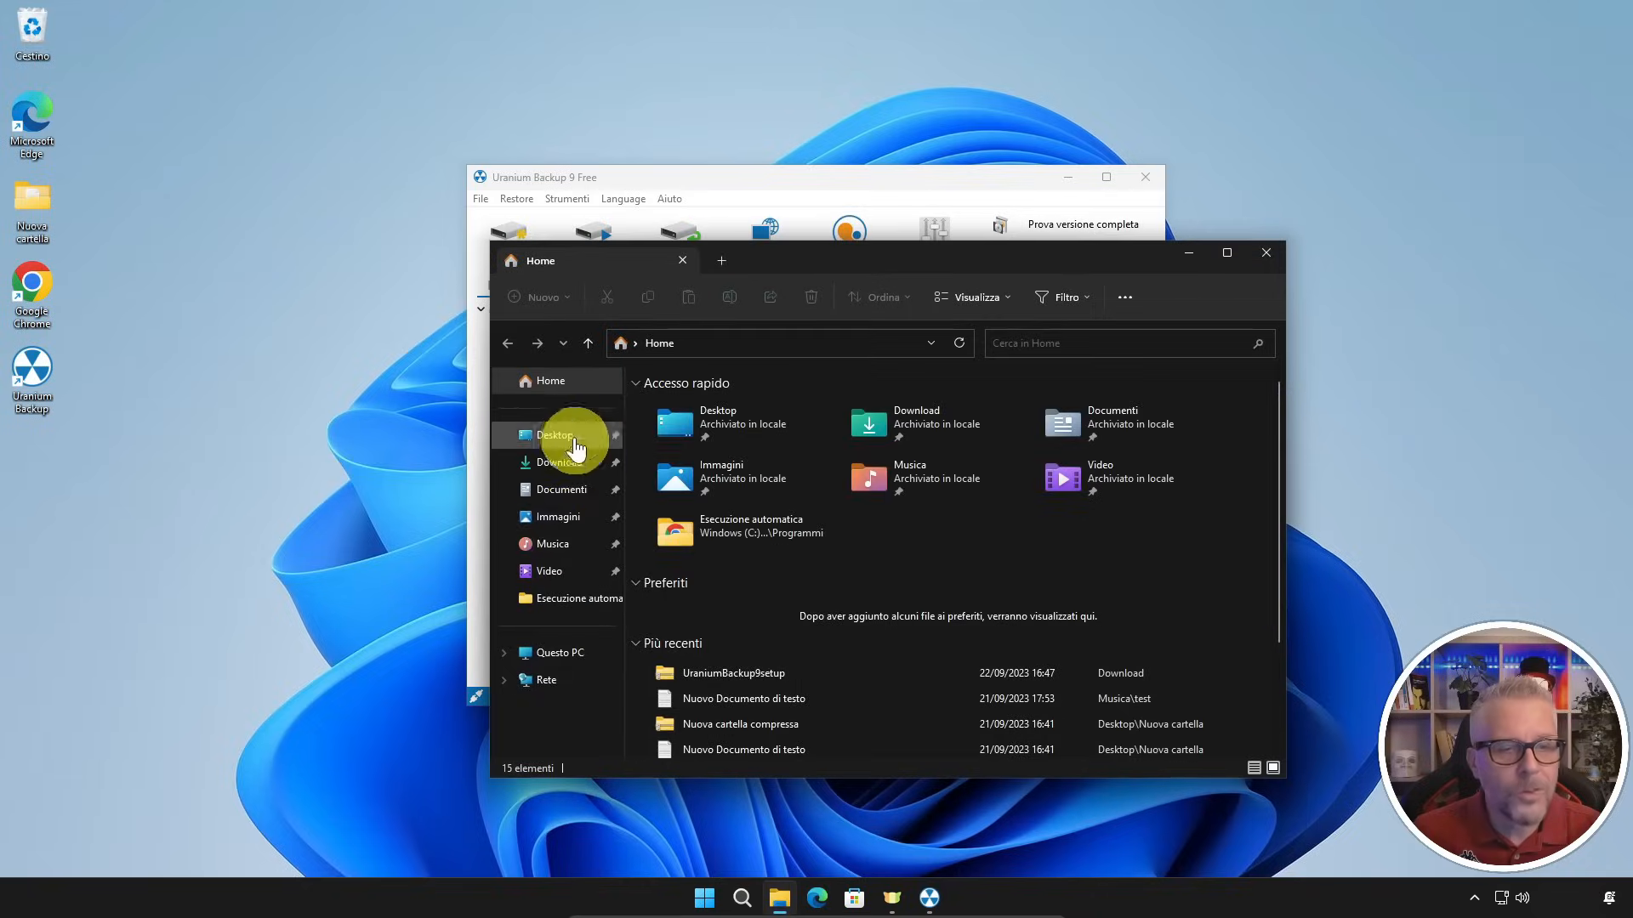
{"action": "left_click", "coordinate": [557, 489]}
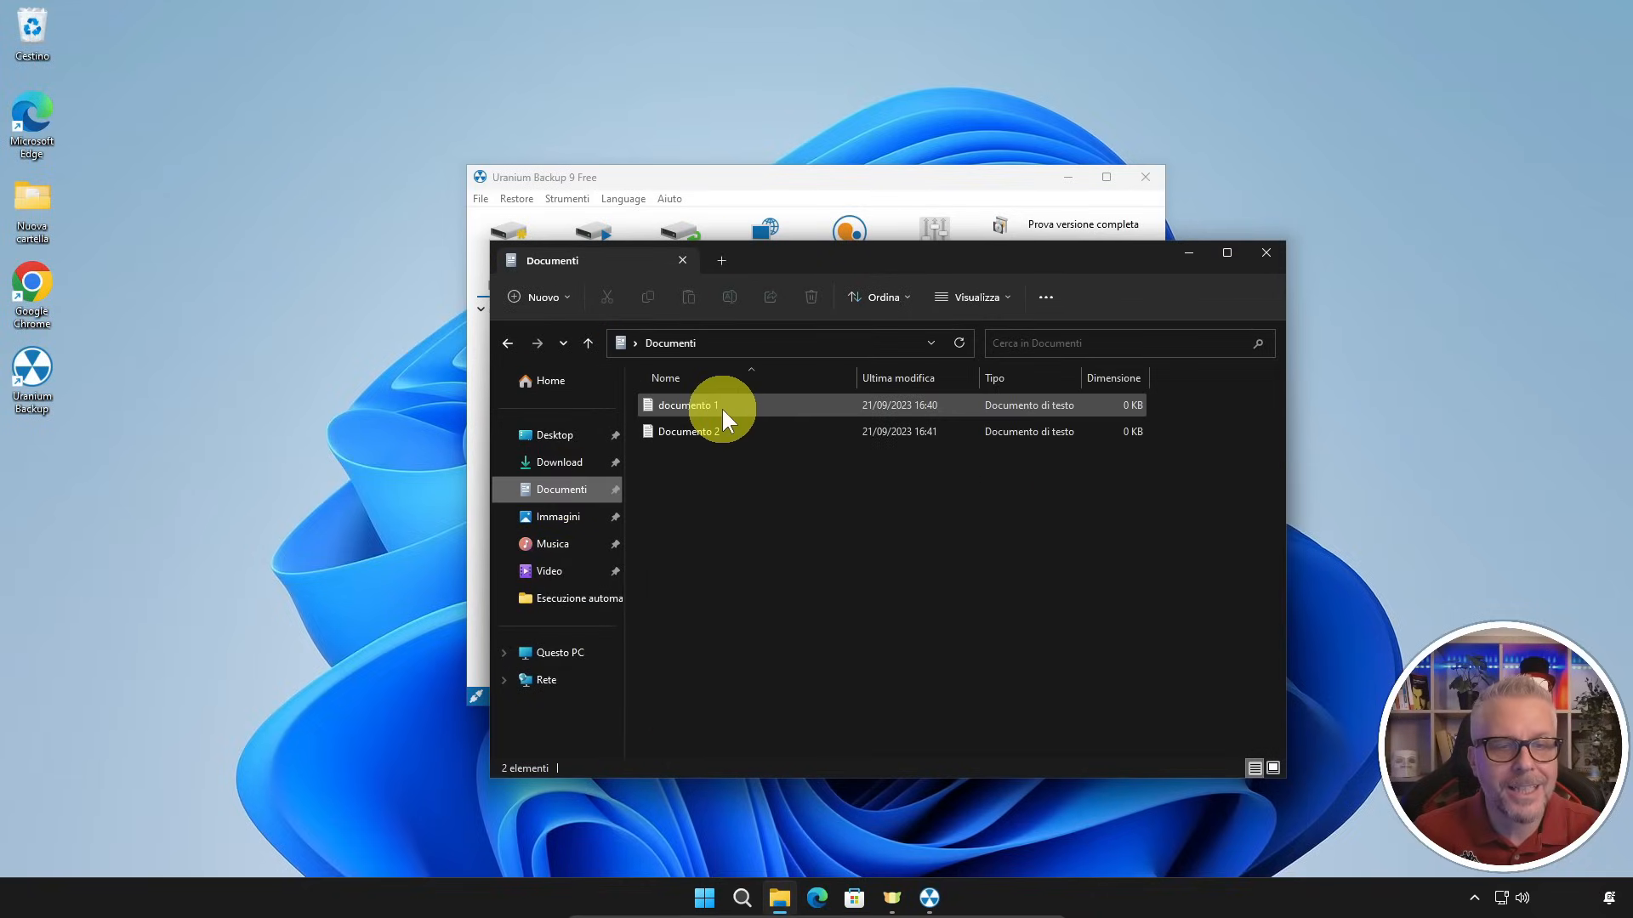
{"action": "left_click", "coordinate": [565, 520]}
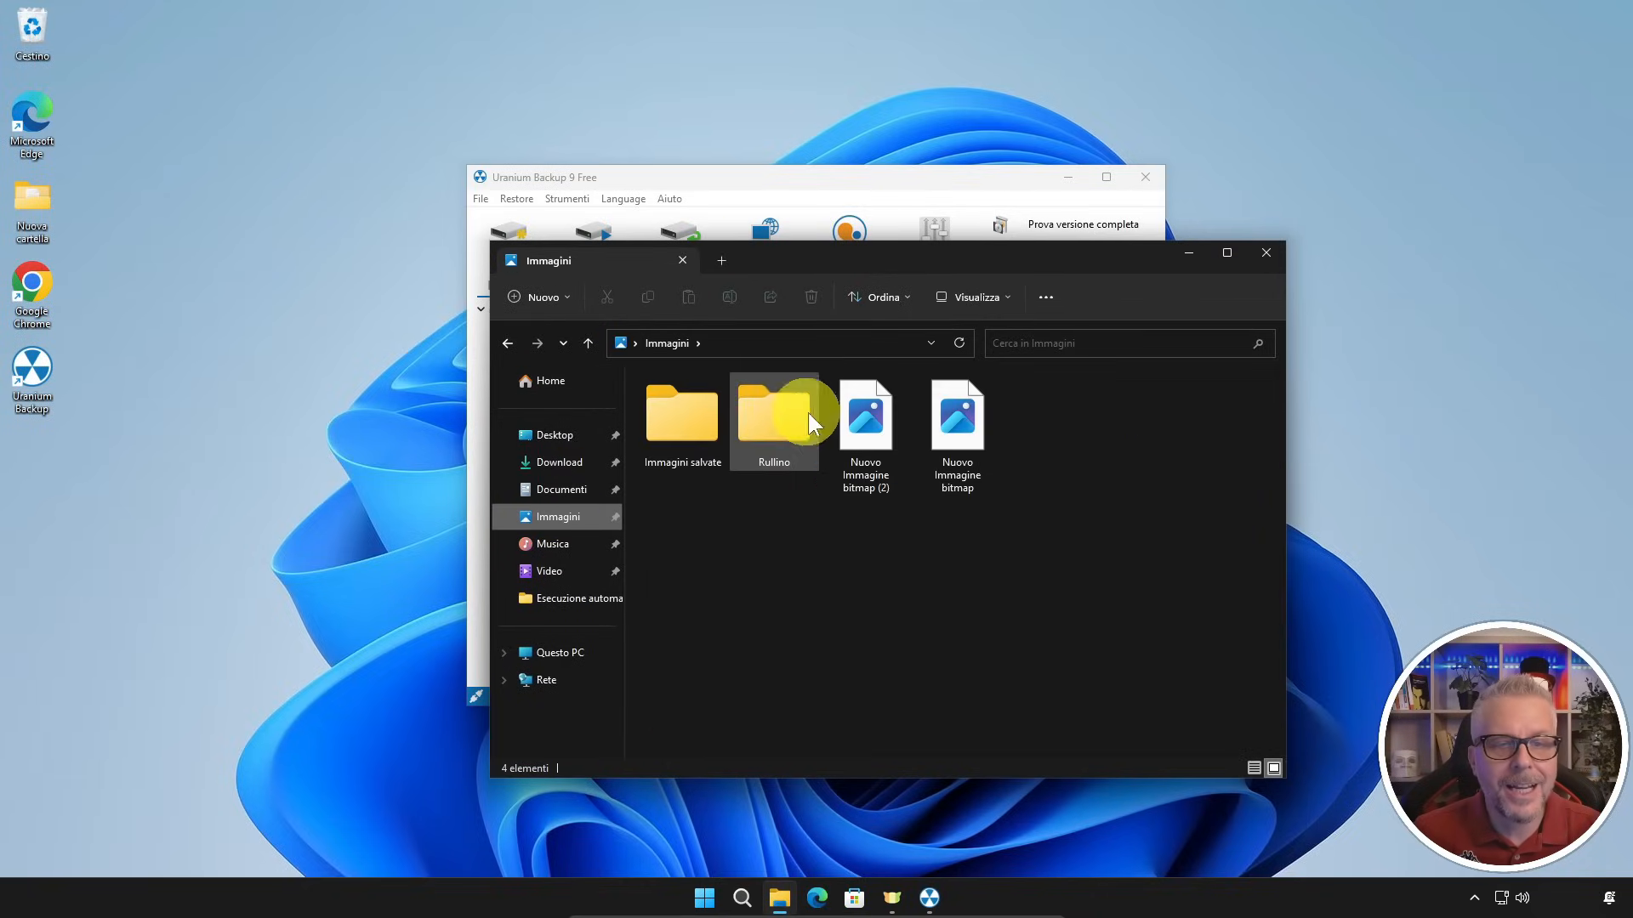
{"action": "left_click", "coordinate": [1264, 254]}
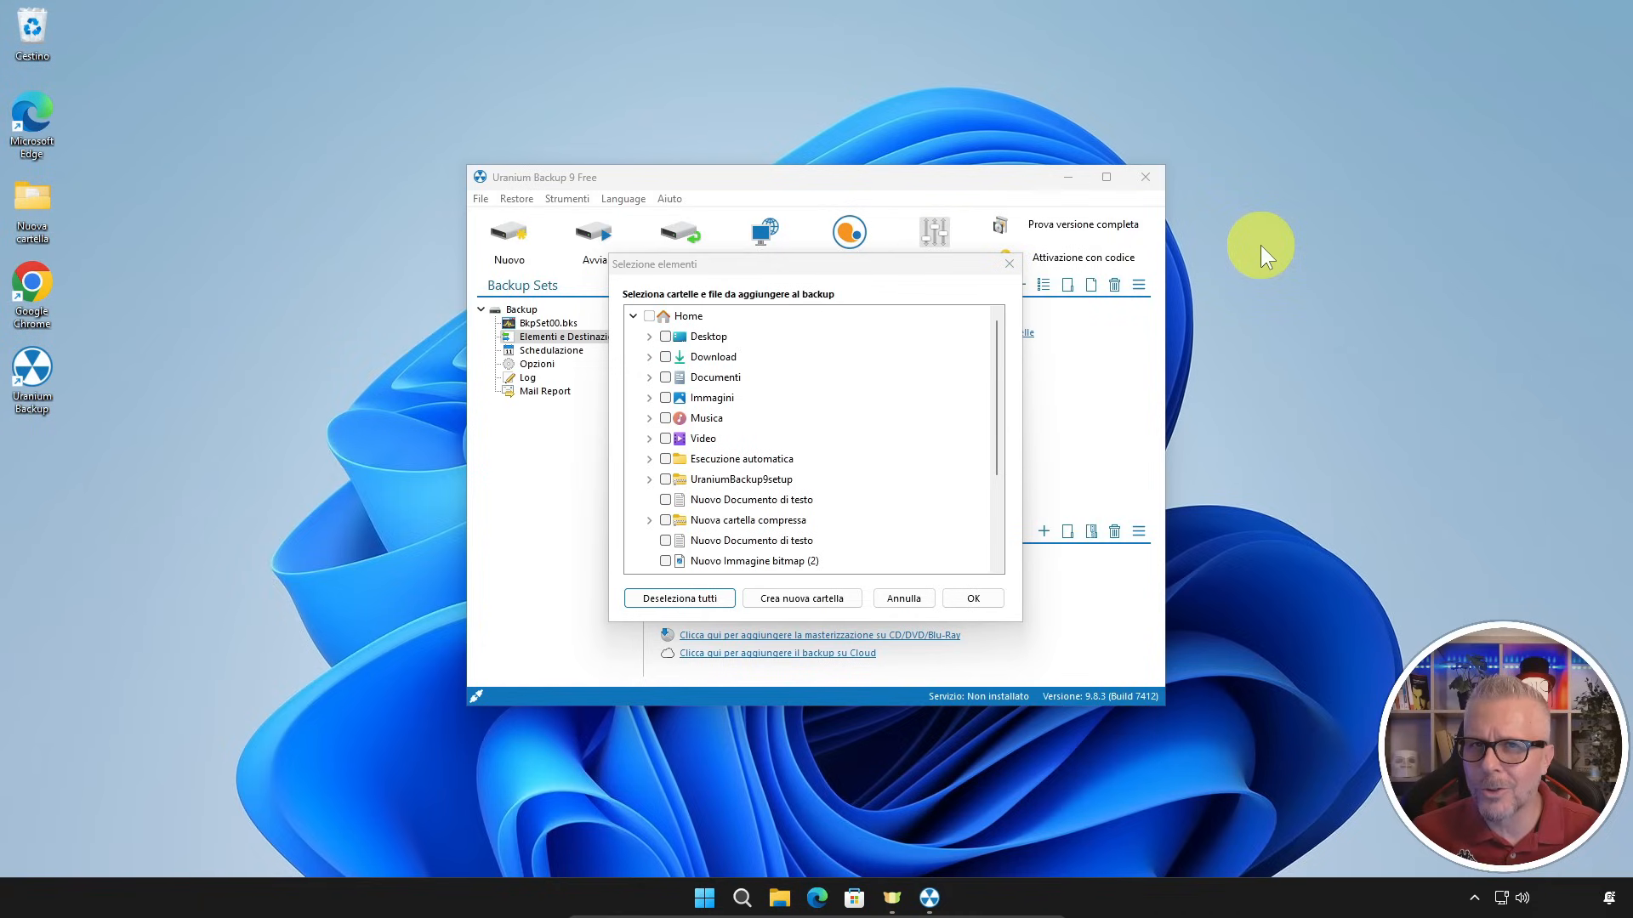
- Add the Desktop, Documenti, Immagini, Musica and Video folders to the backup set as elements
{"action": "left_click", "coordinate": [665, 337]}
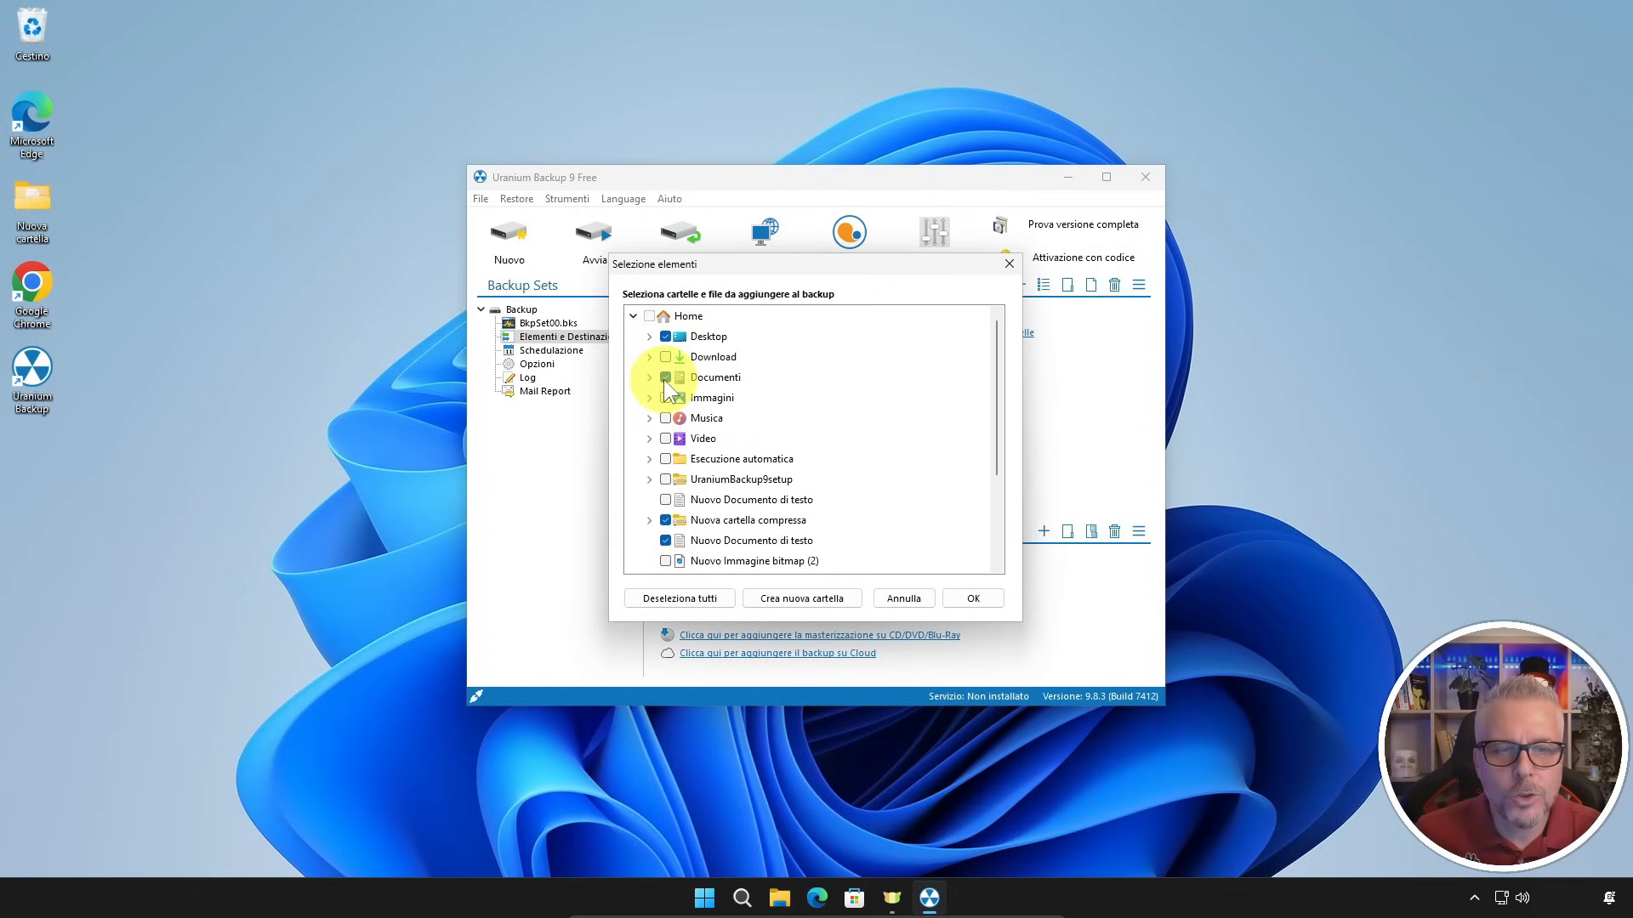
{"action": "left_click", "coordinate": [664, 378]}
{"action": "left_click", "coordinate": [665, 397]}
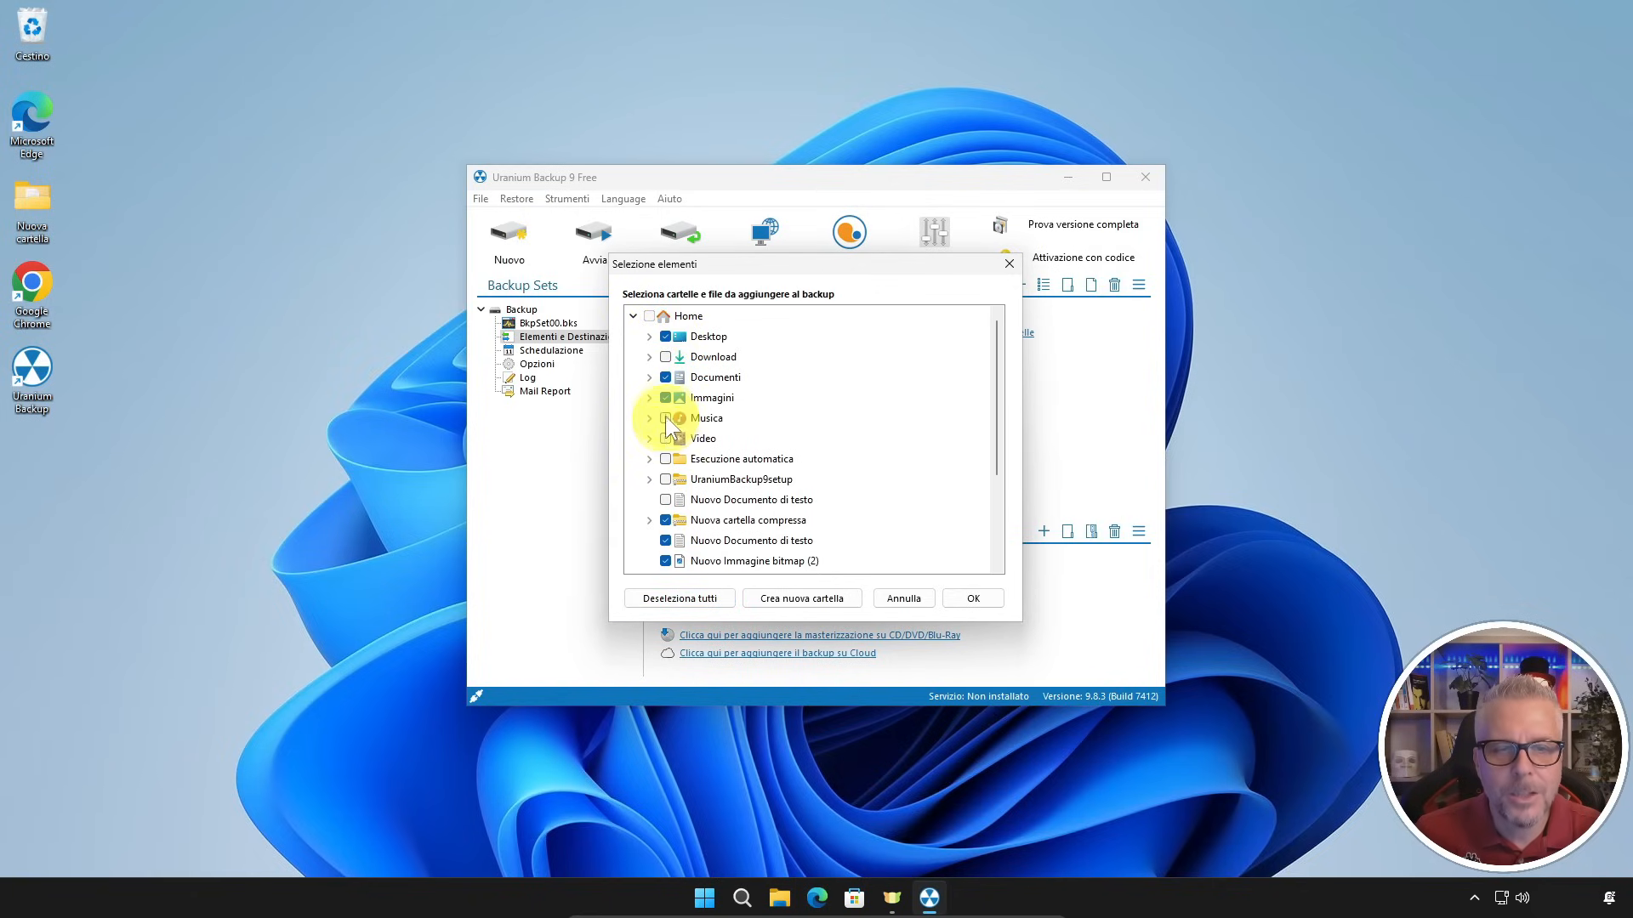
{"action": "left_click", "coordinate": [665, 416]}
{"action": "left_click", "coordinate": [665, 436]}
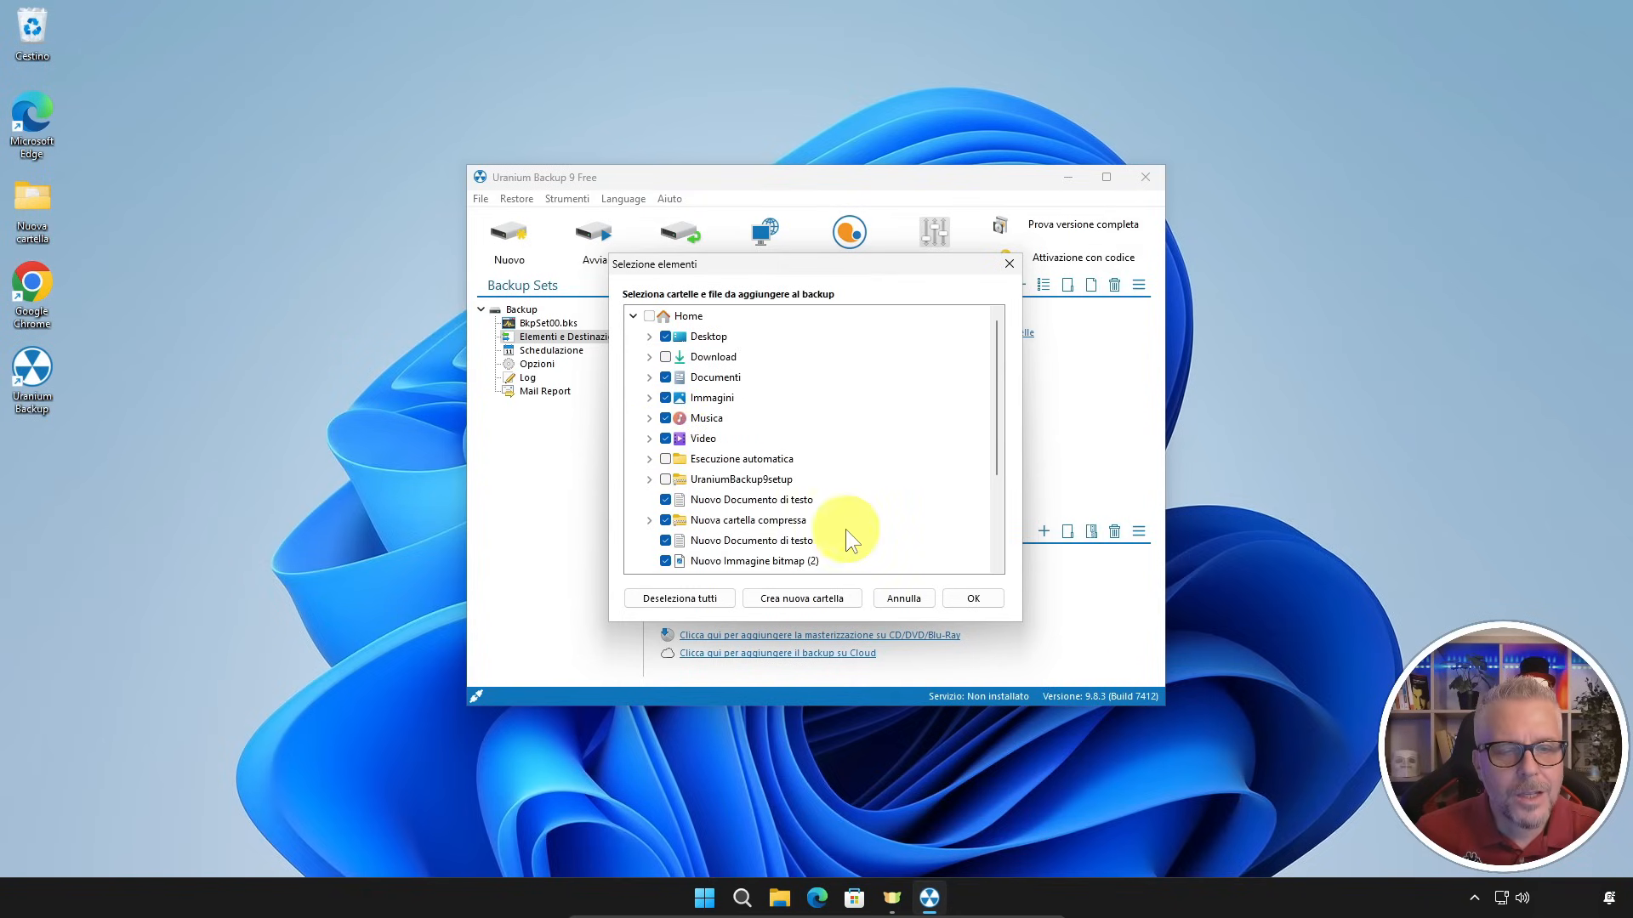
{"action": "scroll", "coordinate": [845, 529], "scroll_direction": "down", "scroll_amount": 2}
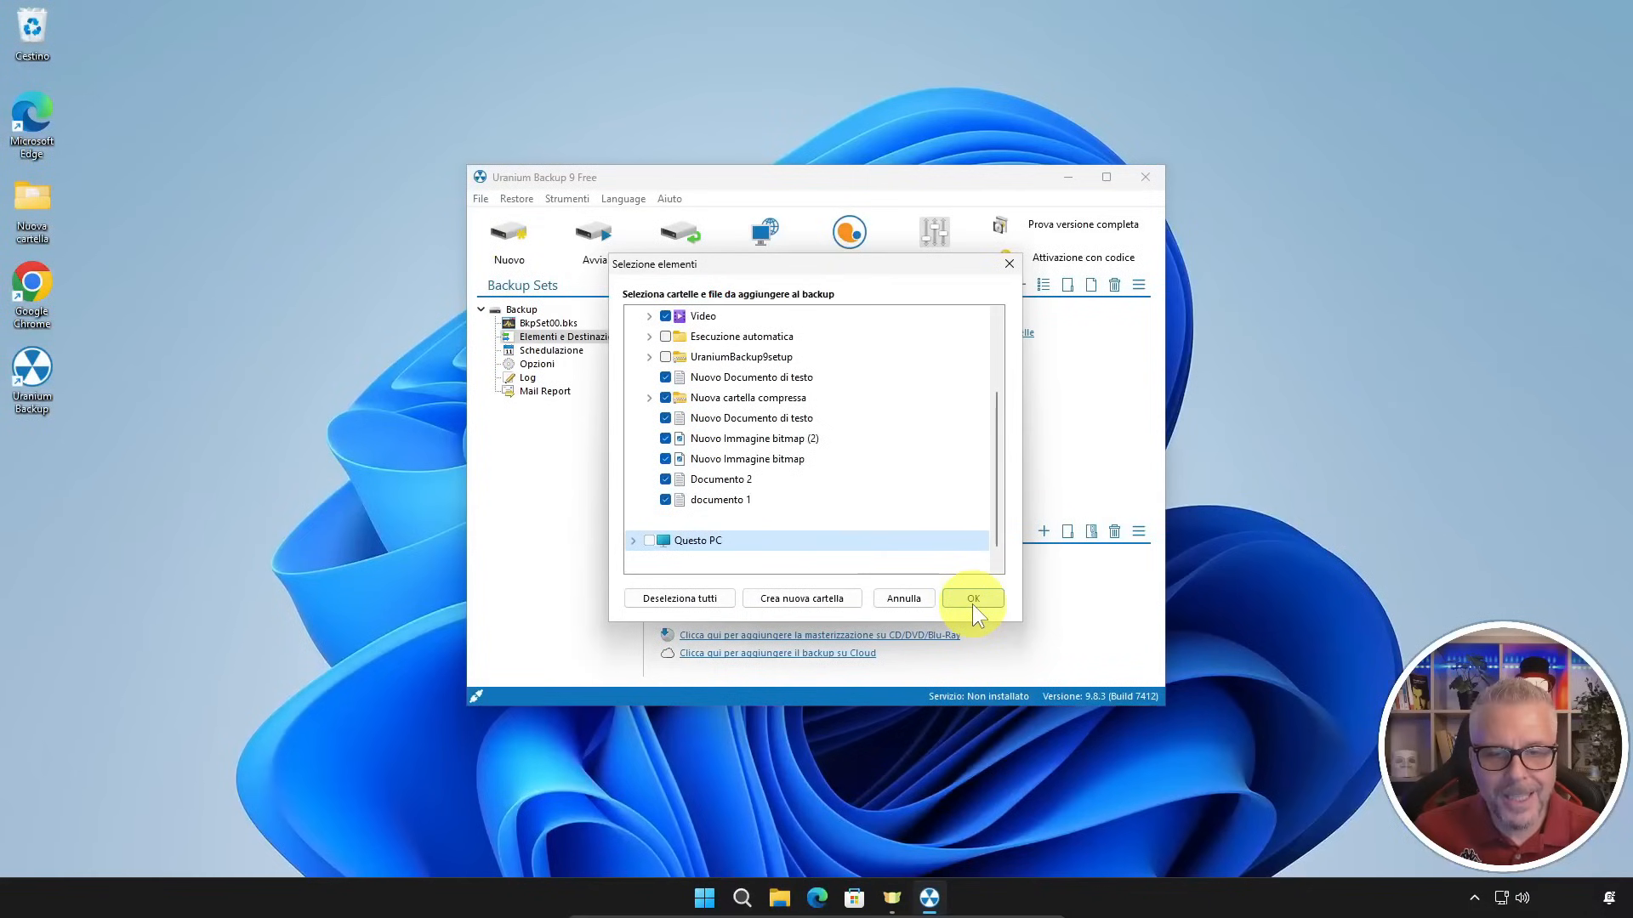
{"action": "left_click", "coordinate": [972, 600]}
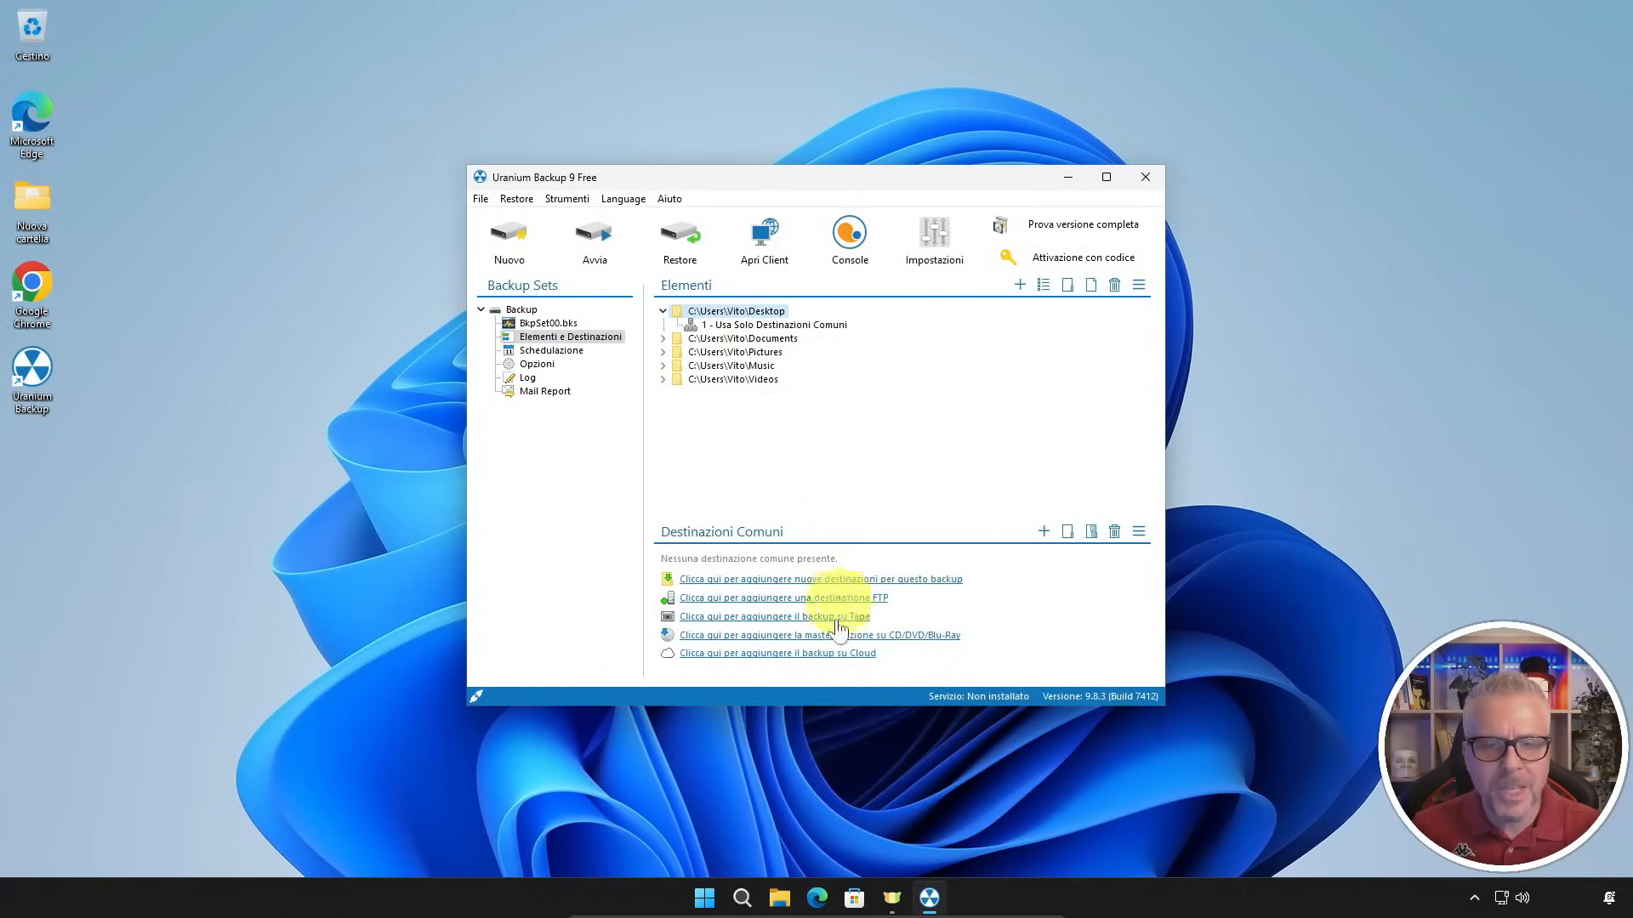
- Examine the contents of the Windows (F:) drive in File Explorer as a possible backup destination
{"action": "left_click", "coordinate": [781, 899]}
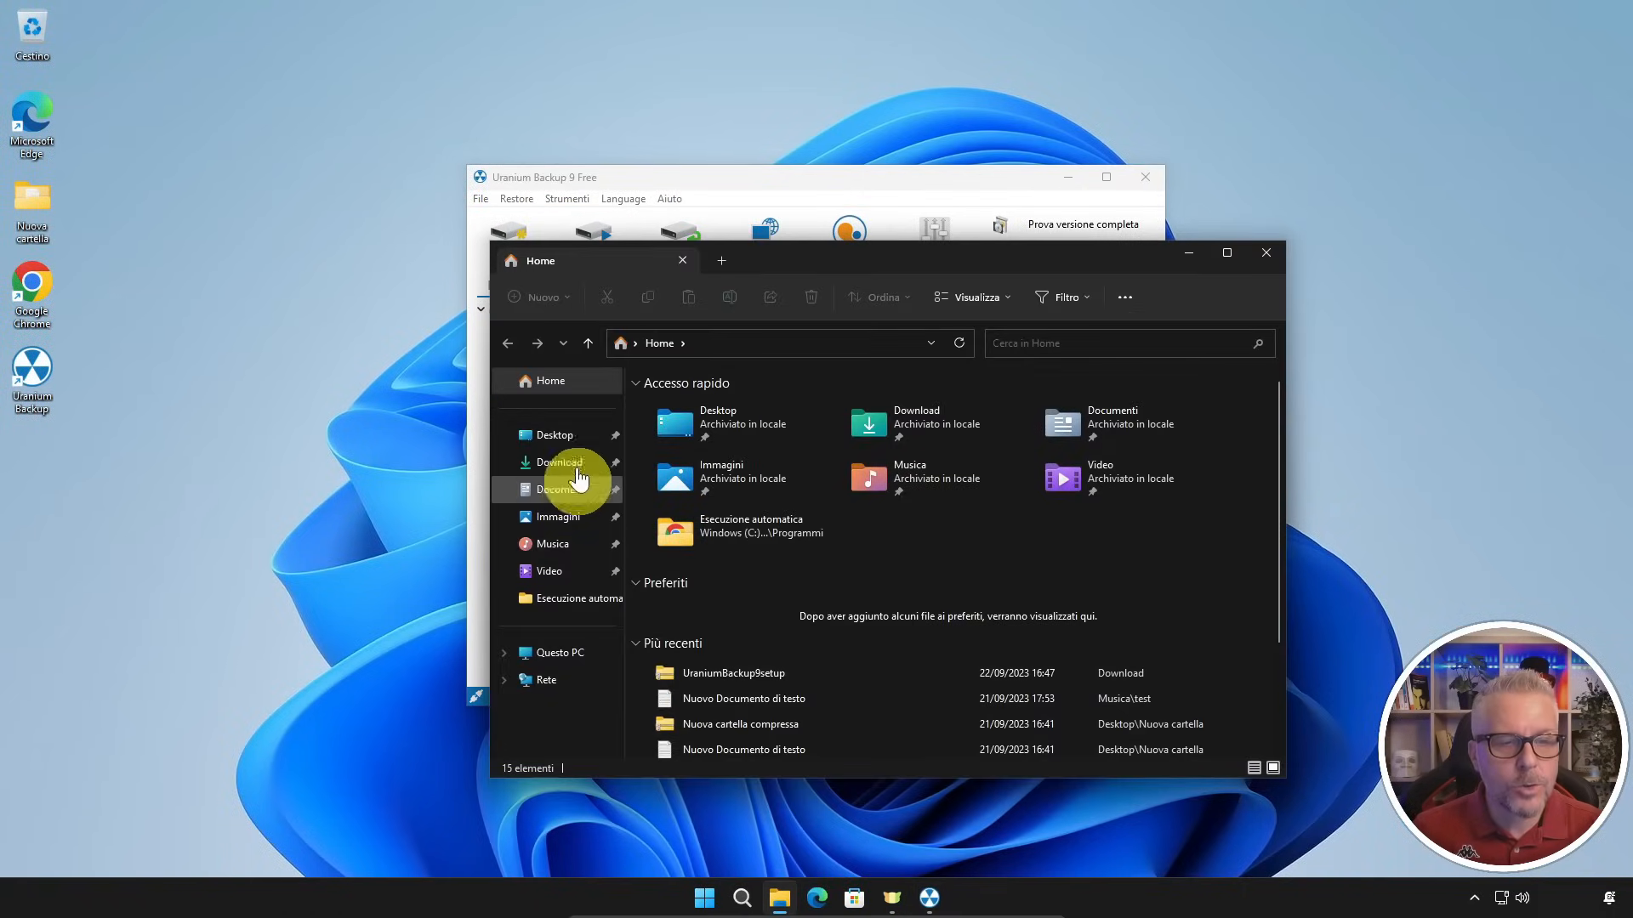
{"action": "left_click", "coordinate": [561, 654]}
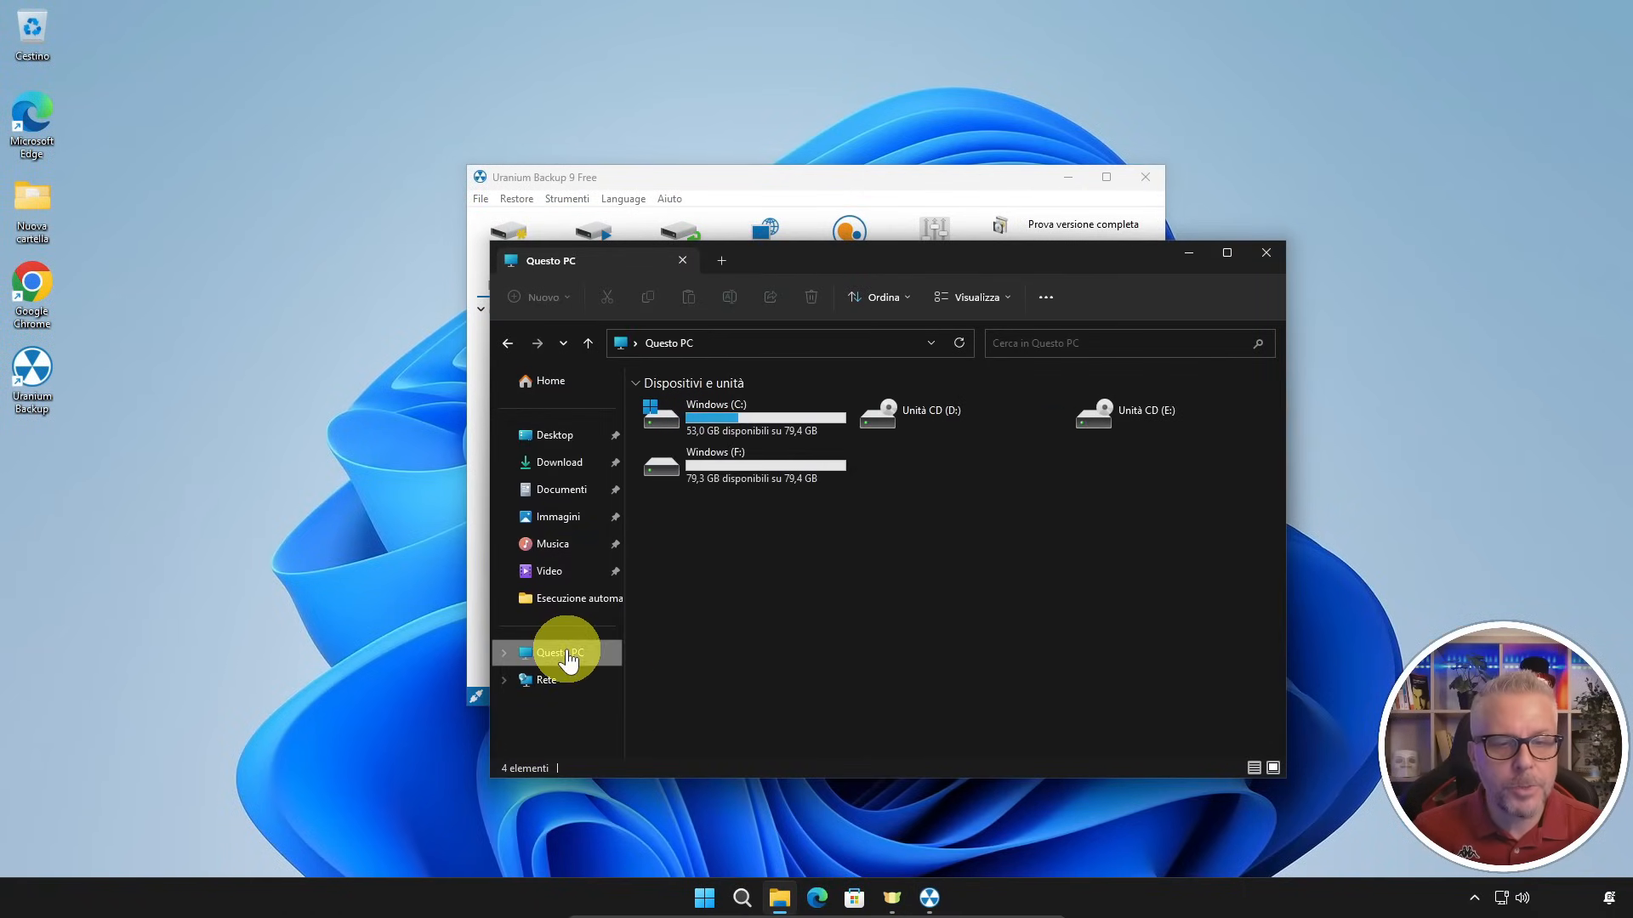
{"action": "double_click", "coordinate": [732, 467]}
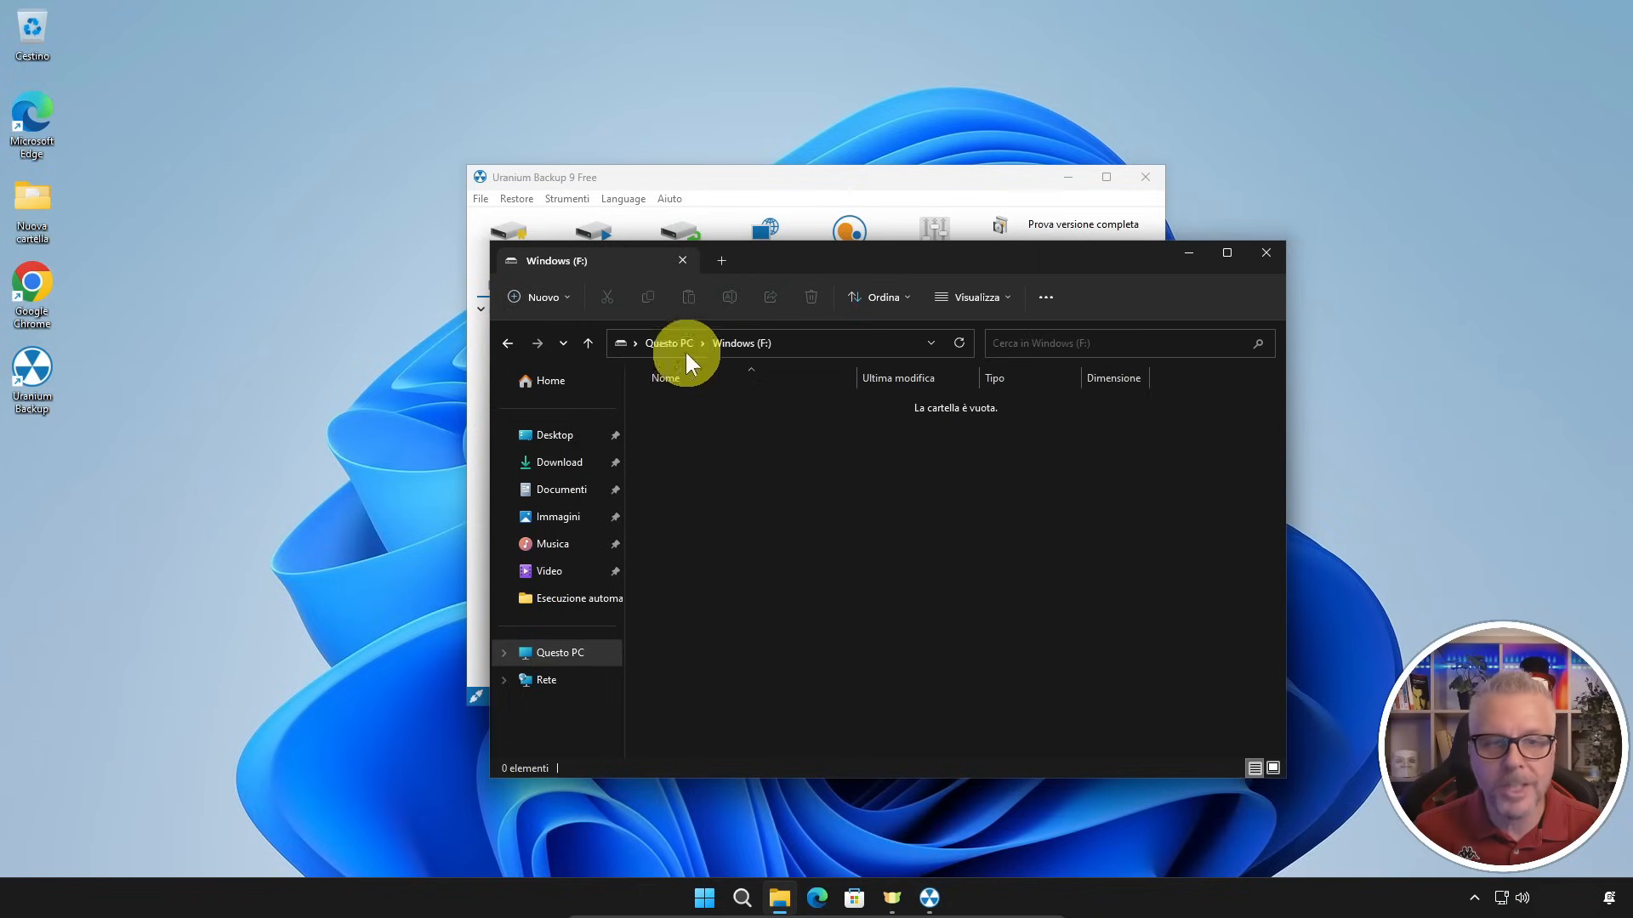
{"action": "left_click", "coordinate": [1267, 255]}
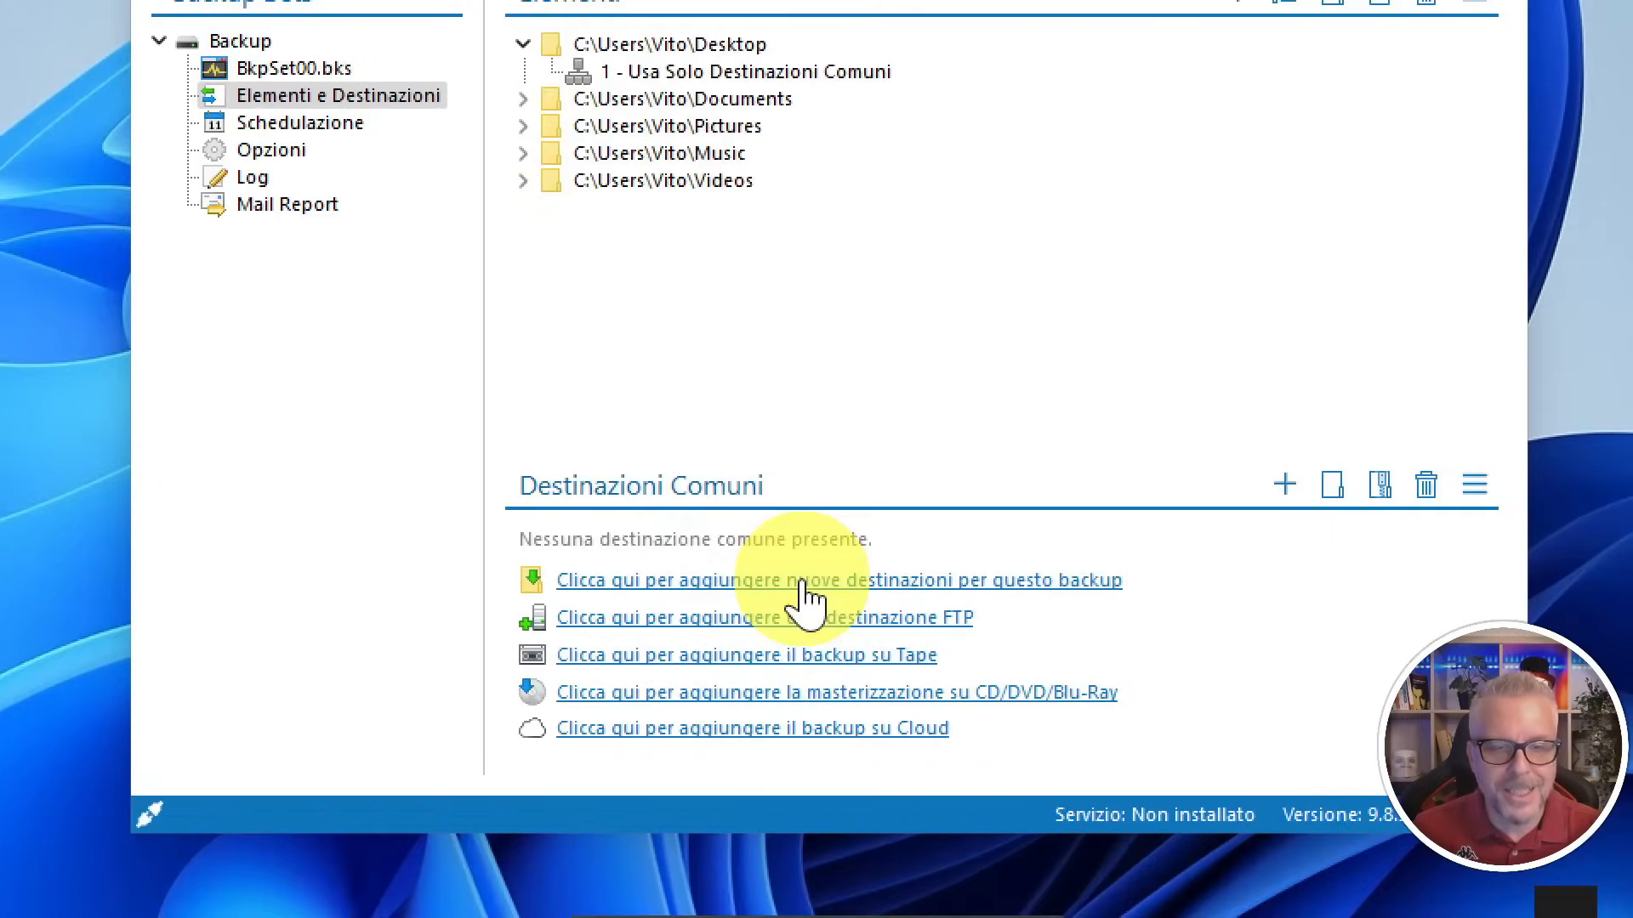
- Add the Windows (F:) drive as a common destination for the backup set
{"action": "left_click", "coordinate": [802, 581]}
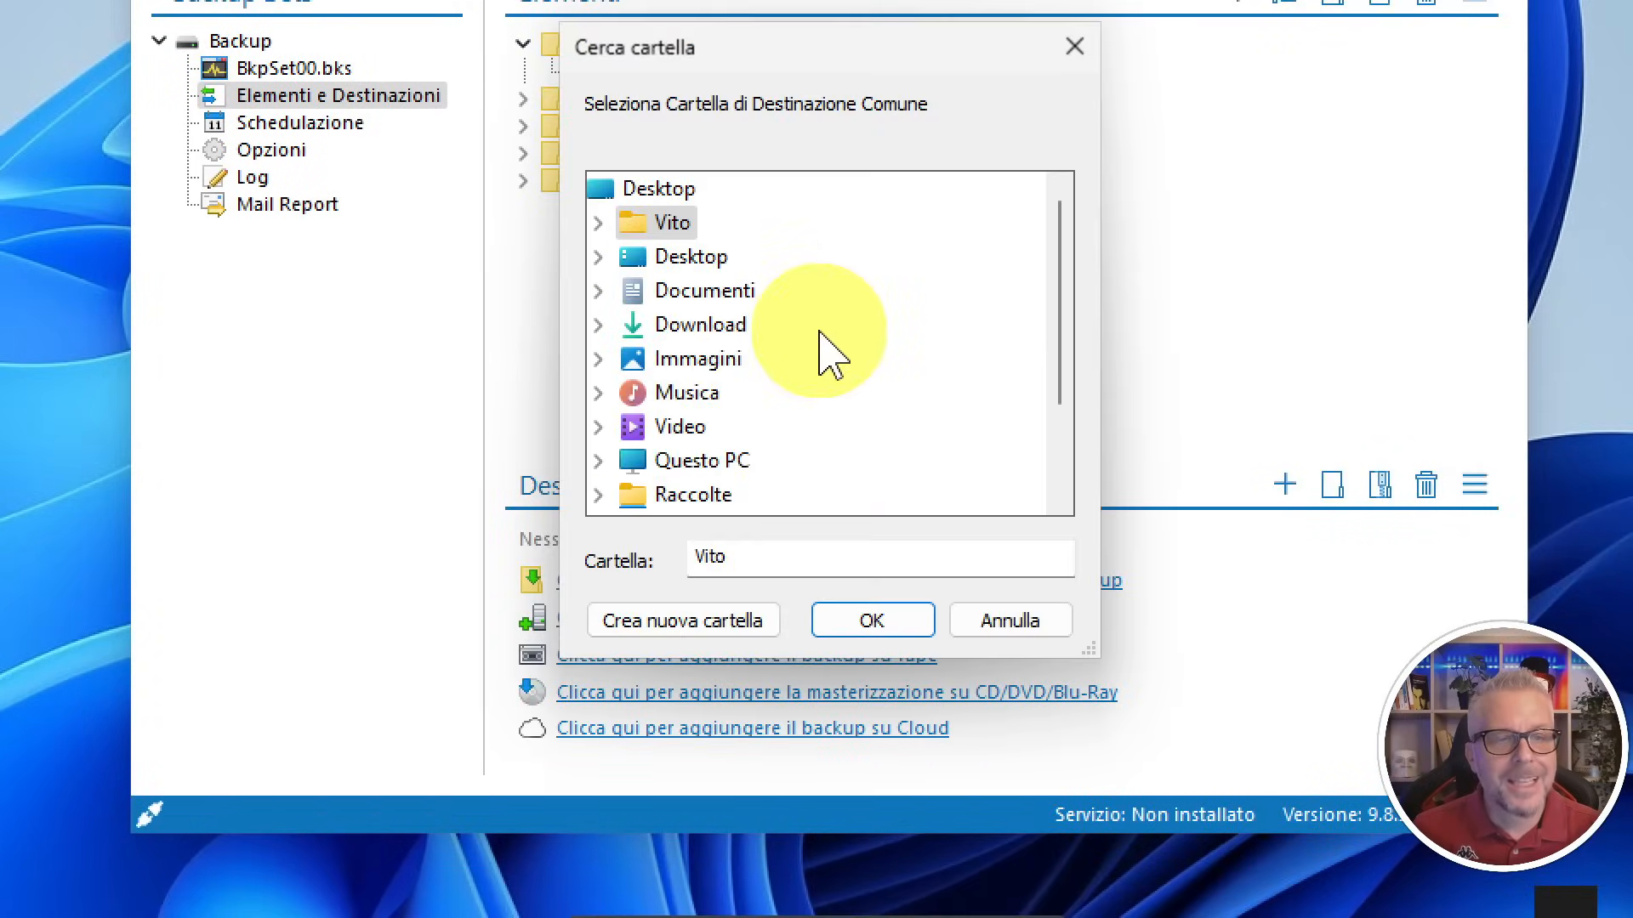
{"action": "left_click", "coordinate": [599, 461]}
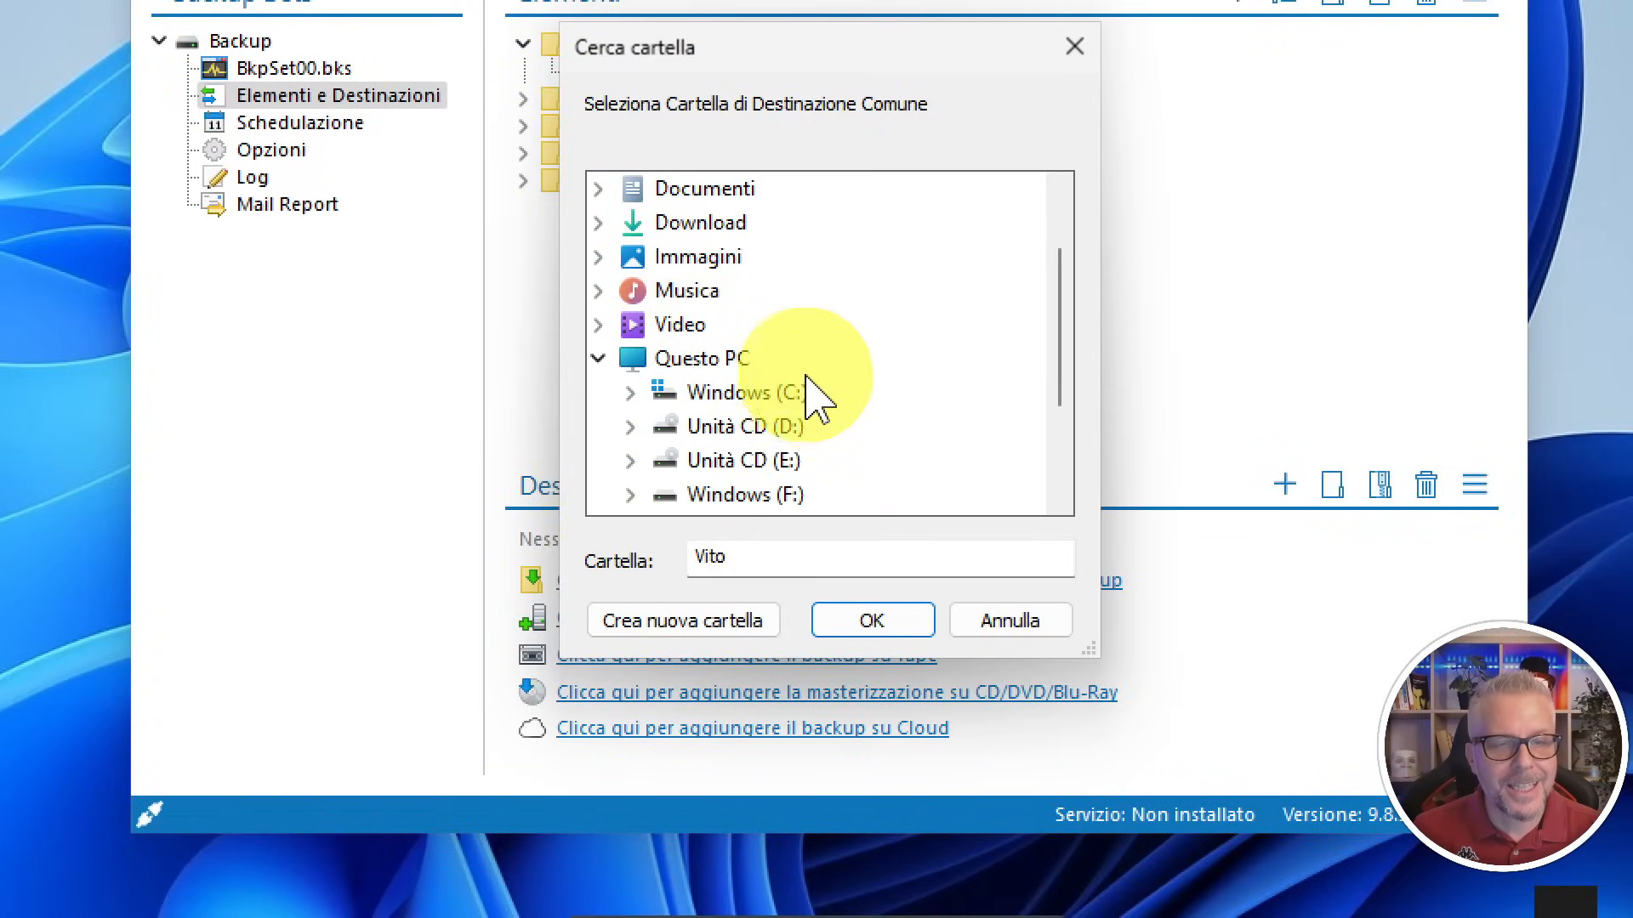
{"action": "scroll", "coordinate": [815, 395], "scroll_direction": "down", "scroll_amount": 1}
{"action": "left_click", "coordinate": [749, 393]}
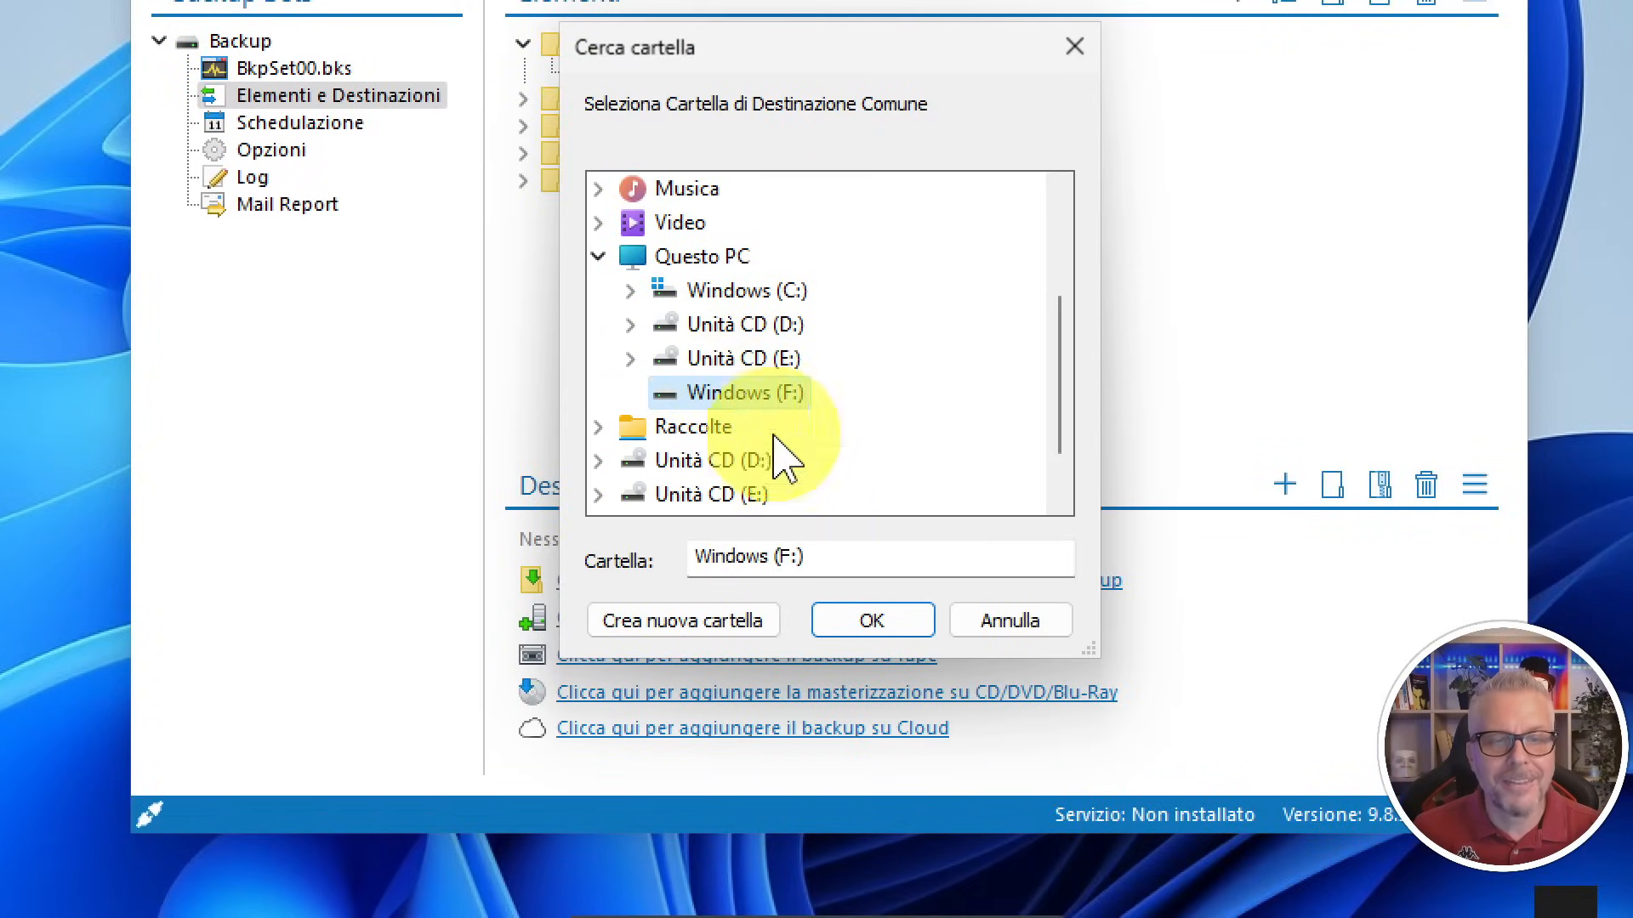
{"action": "left_click", "coordinate": [873, 629]}
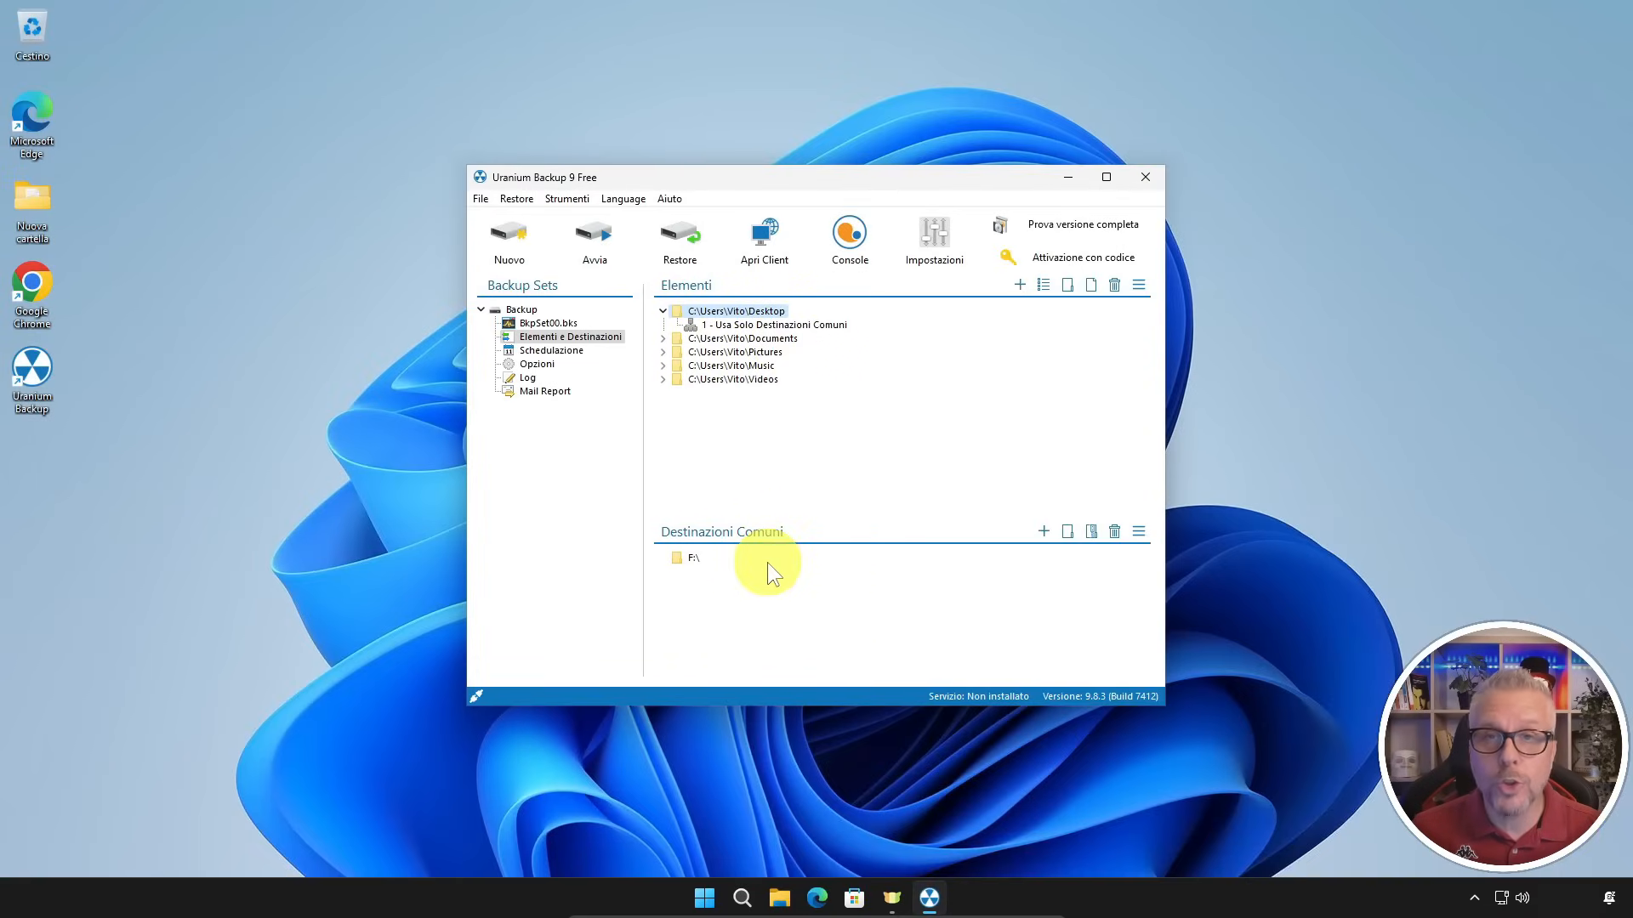
- Schedule the backup by days of the week, Lunedì through Venerdì, with the time set to 20:00
{"action": "left_click", "coordinate": [563, 351]}
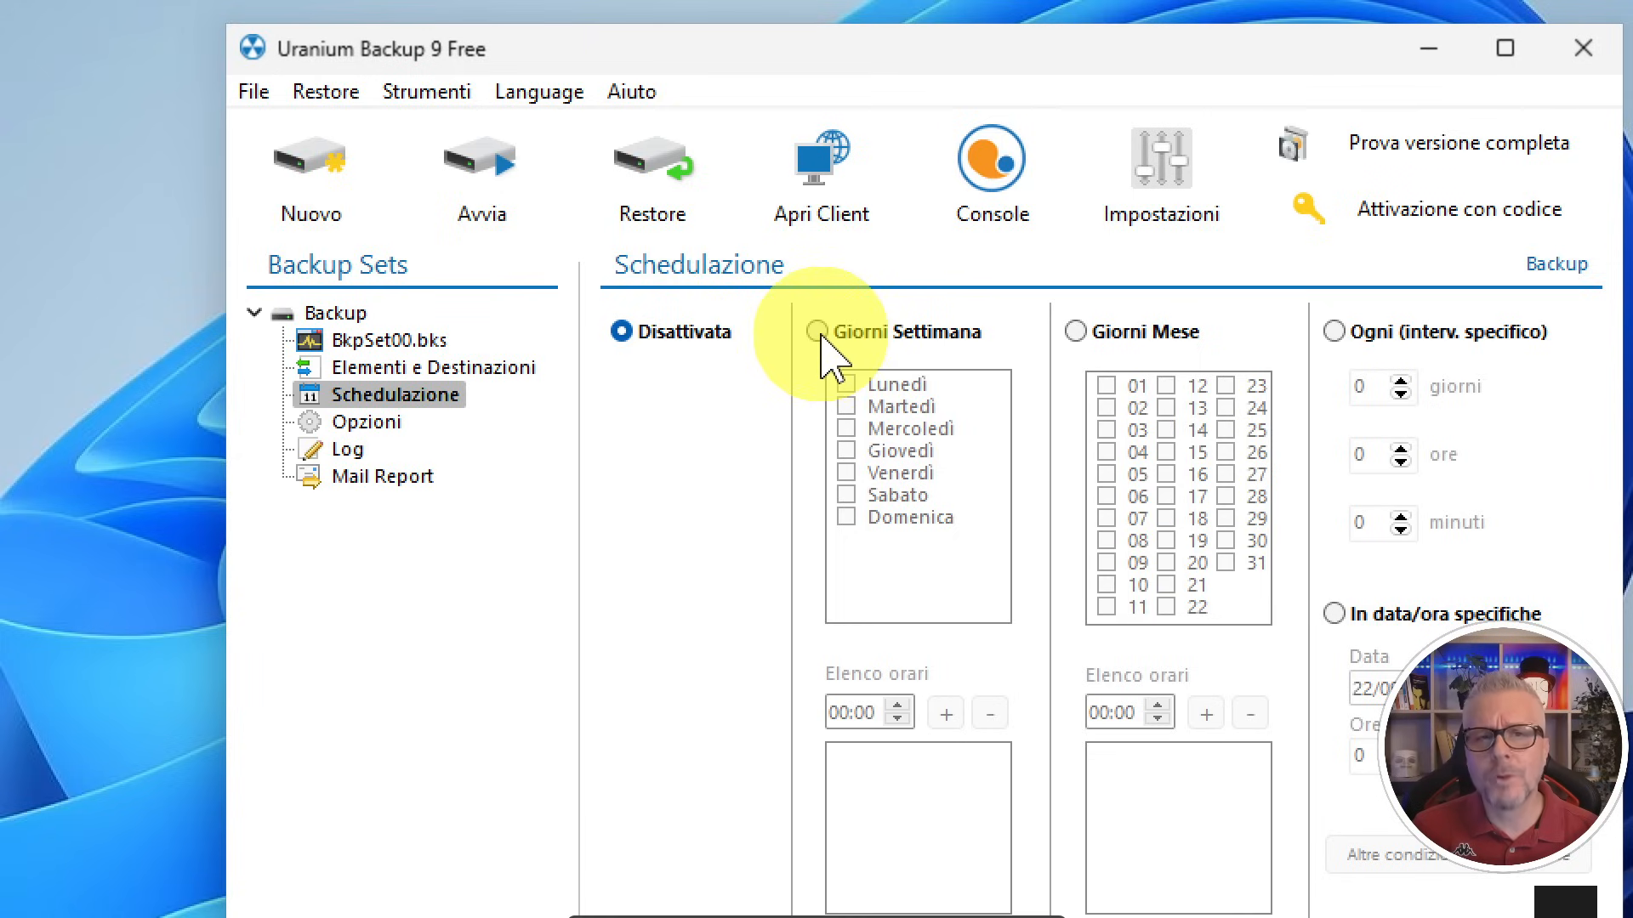
{"action": "left_click", "coordinate": [818, 332]}
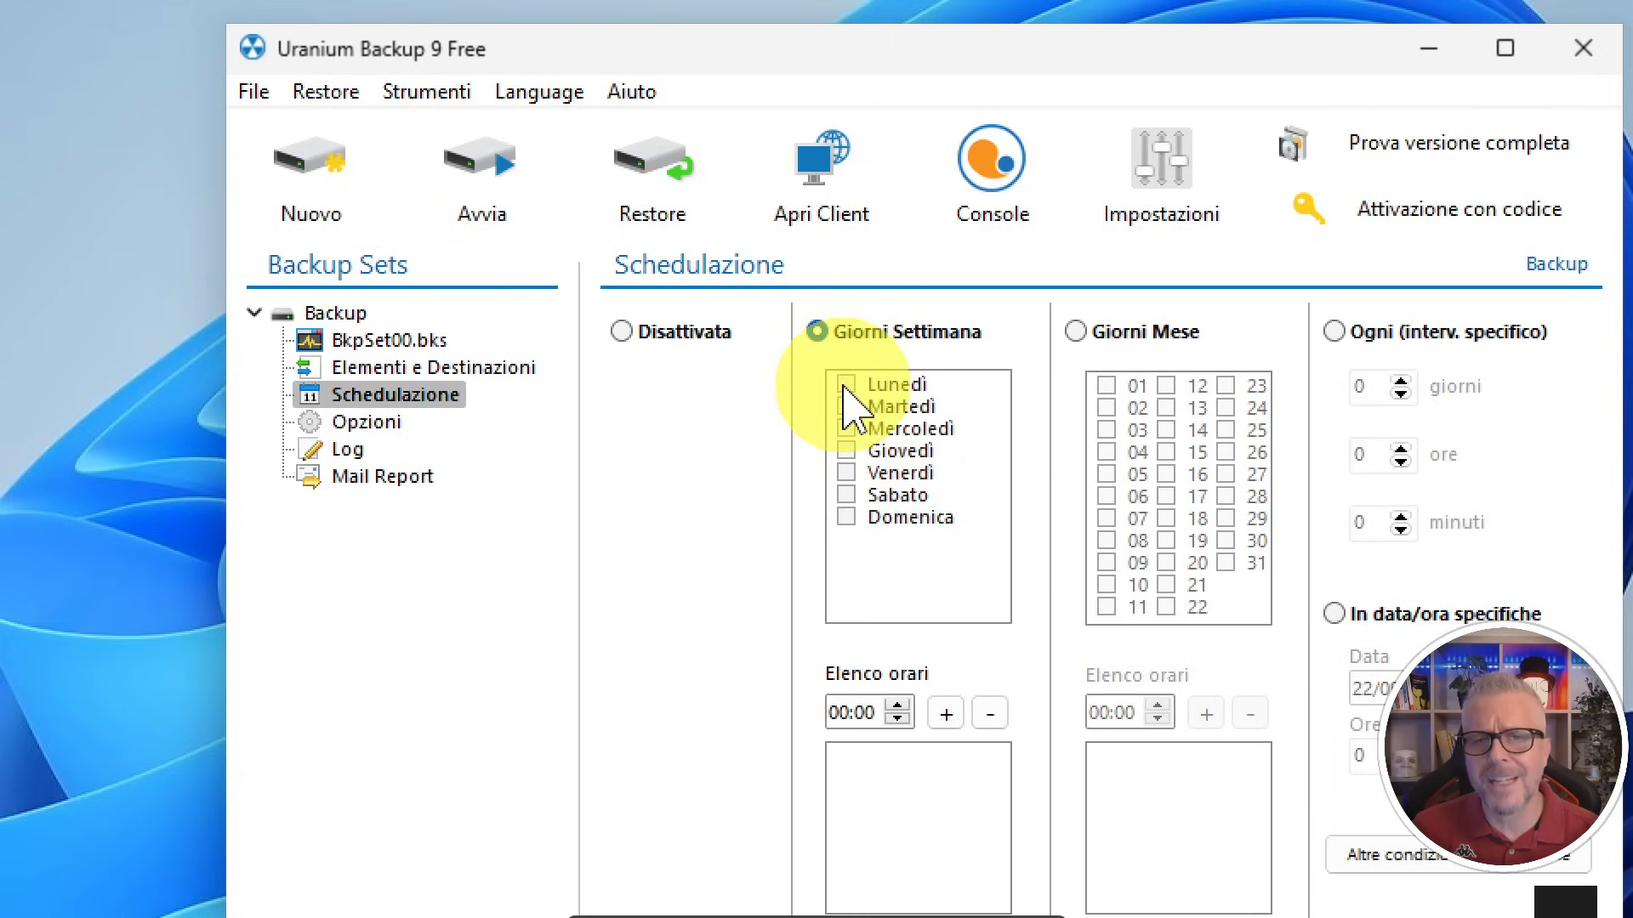
{"action": "left_click", "coordinate": [842, 387]}
{"action": "left_click", "coordinate": [842, 409]}
{"action": "left_click", "coordinate": [845, 430]}
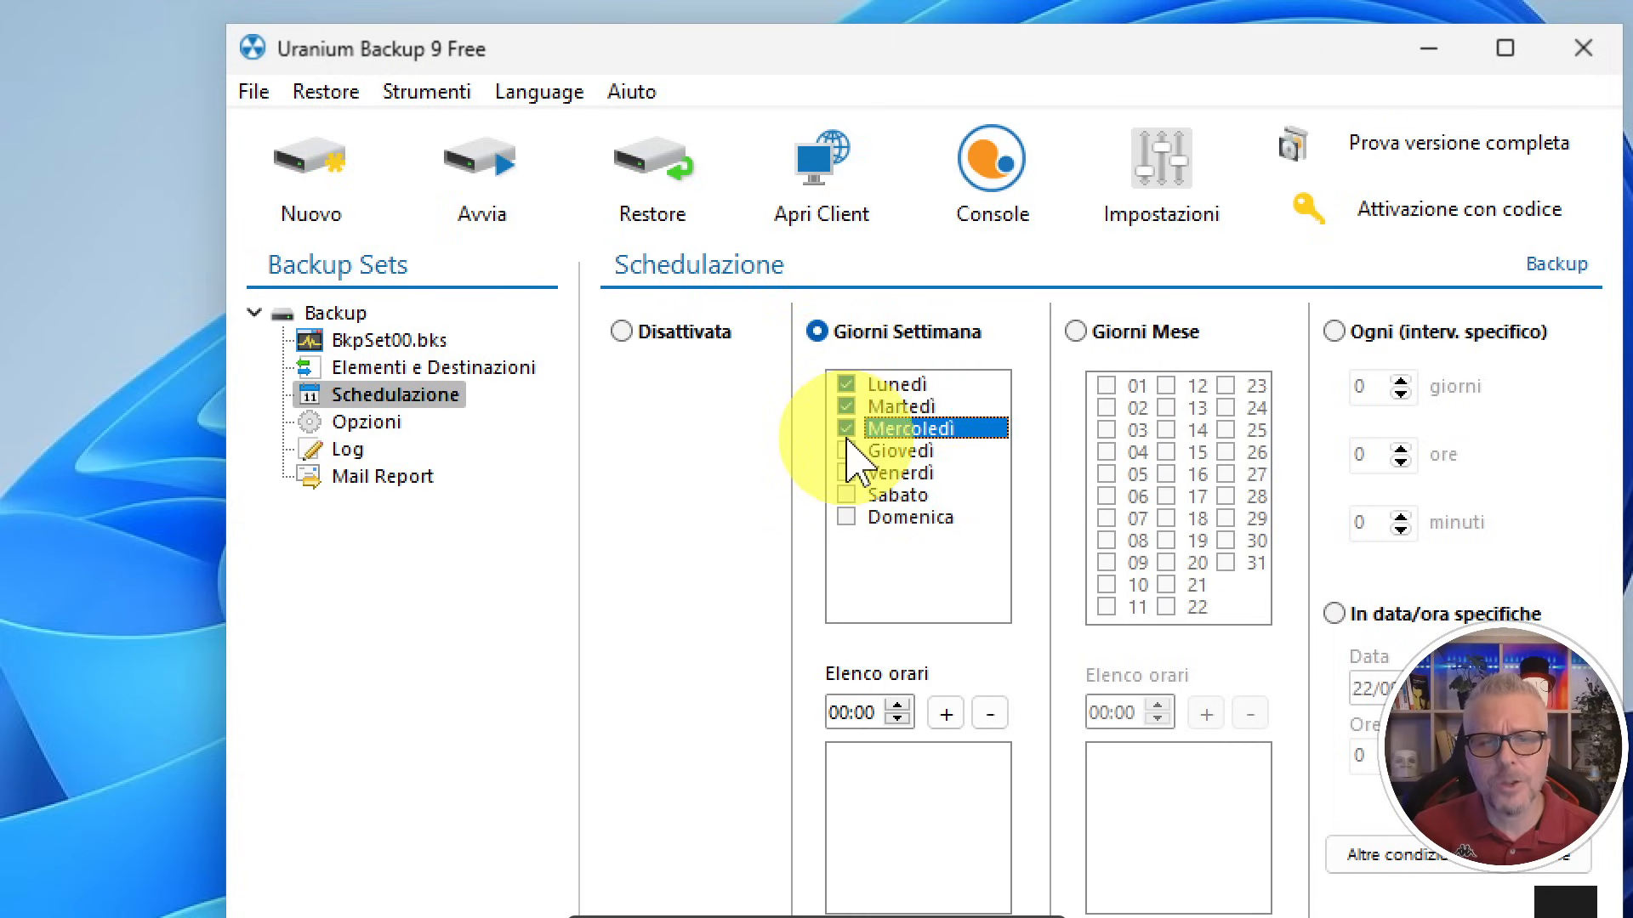
{"action": "left_click", "coordinate": [845, 451]}
{"action": "left_click", "coordinate": [846, 474]}
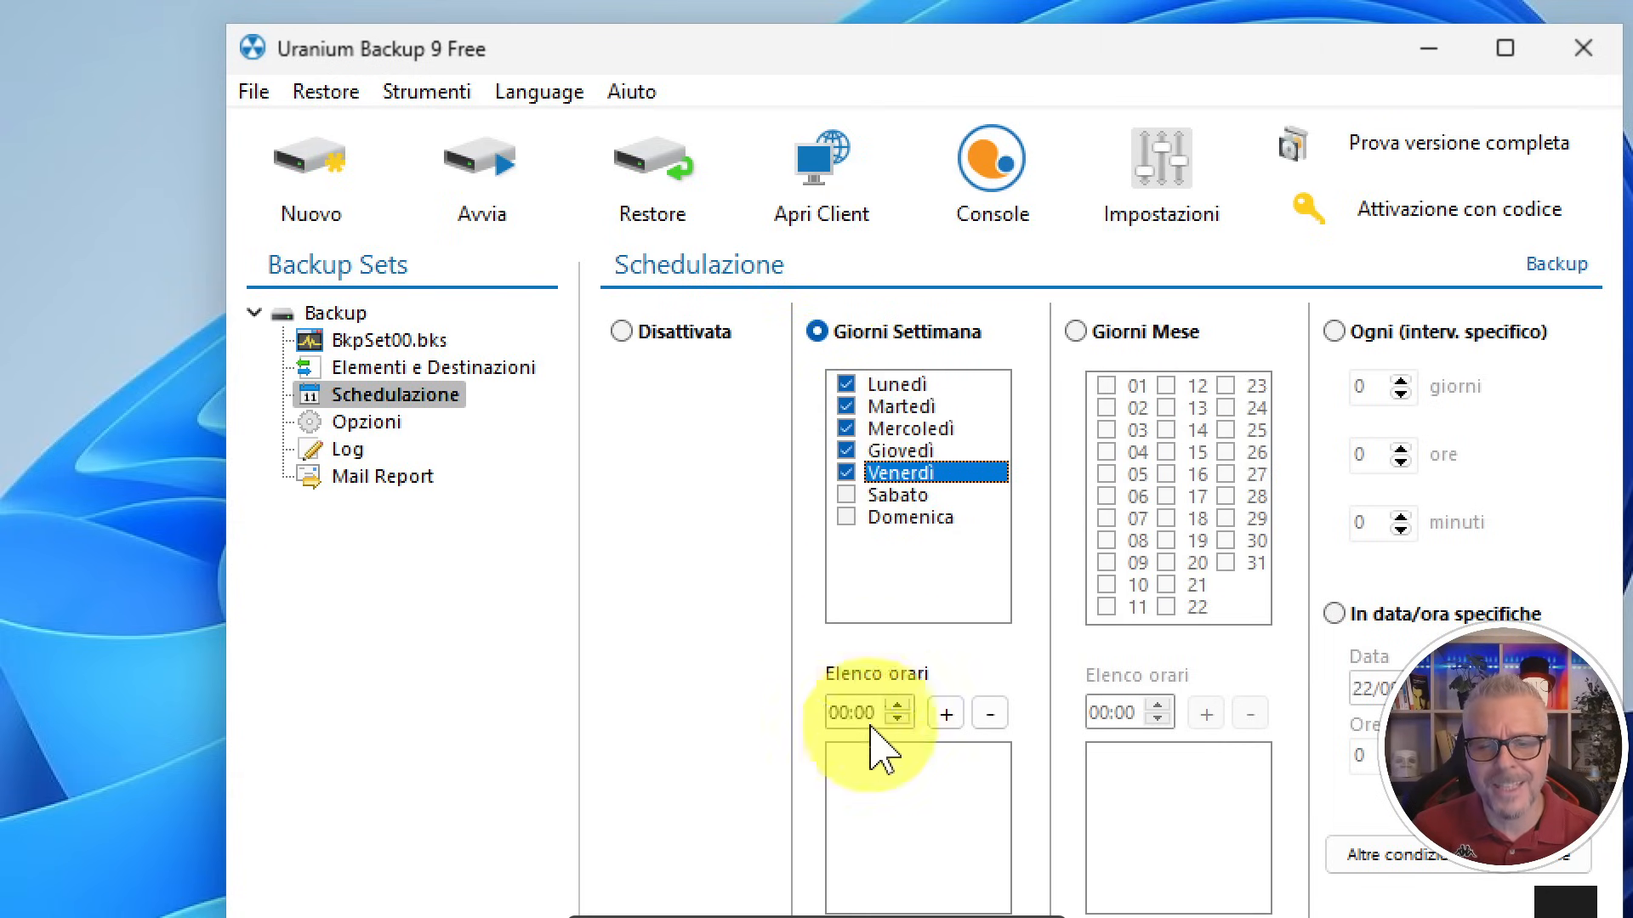
{"action": "left_click", "coordinate": [844, 714]}
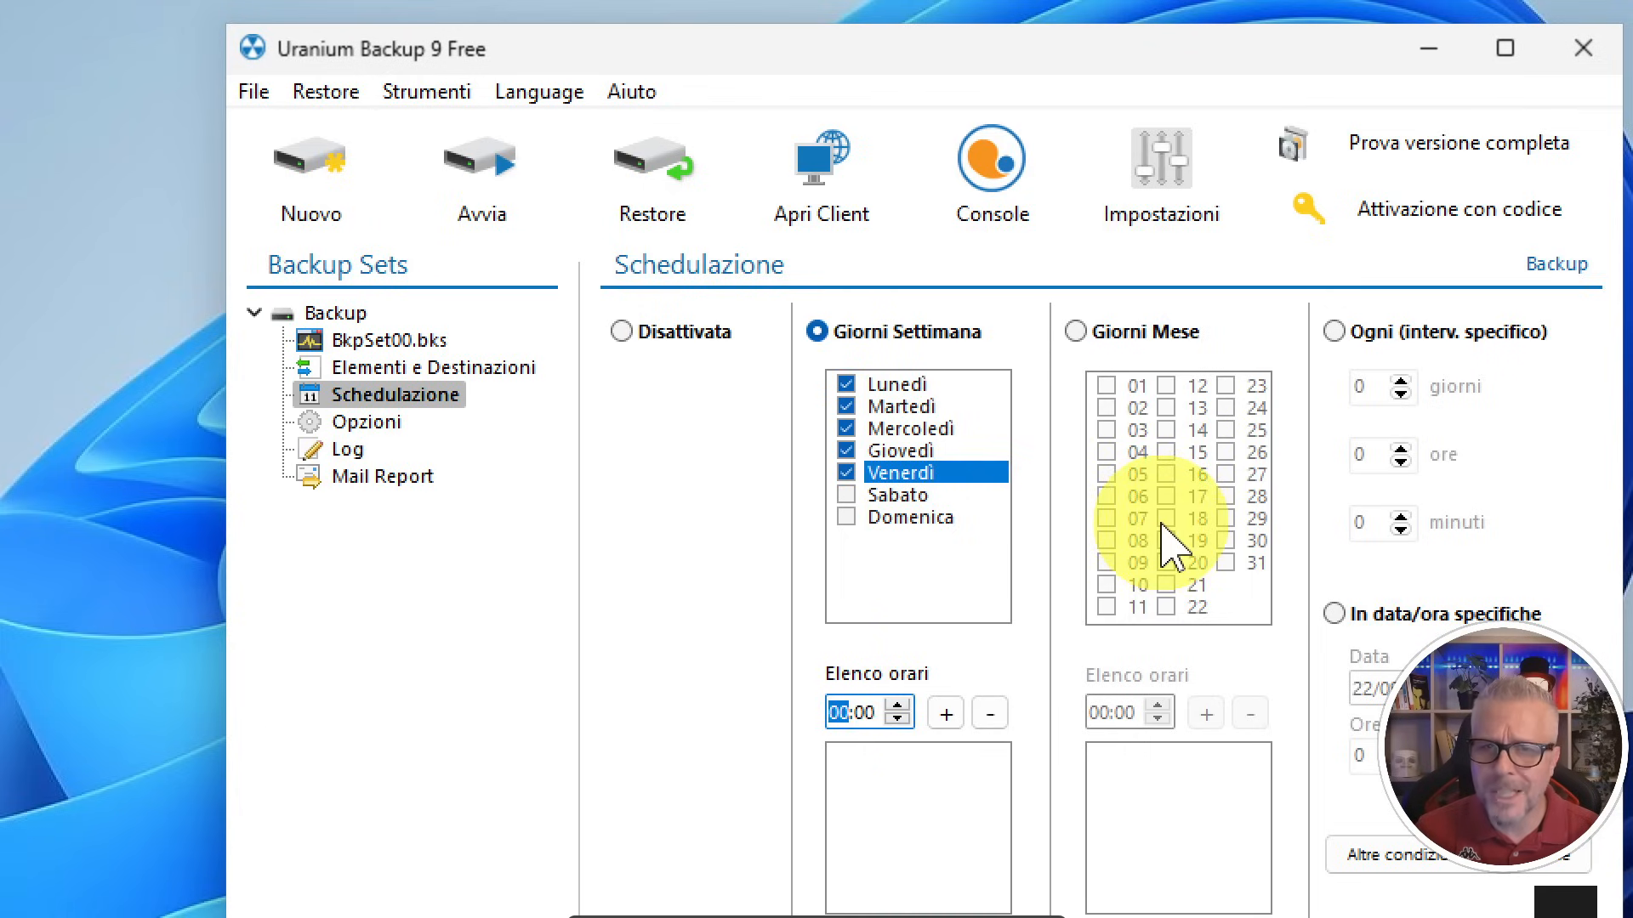
{"action": "type", "text": "20"}
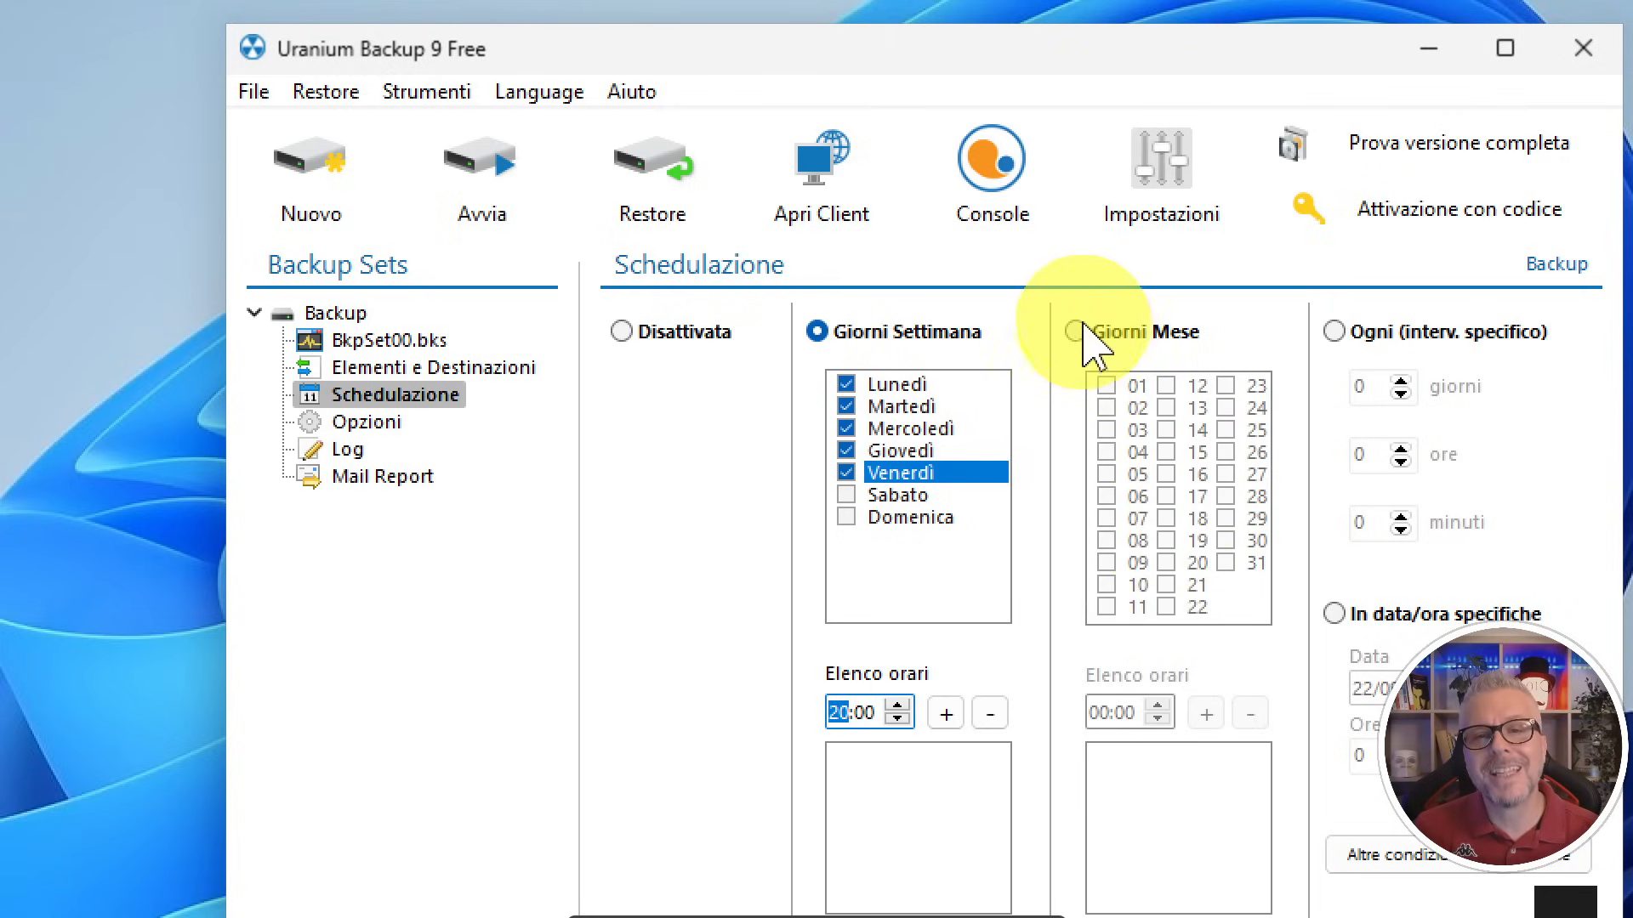
- Switch the schedule to days of the month, choosing days 01 and 15 with the time set to 20:00
{"action": "left_click", "coordinate": [1076, 332]}
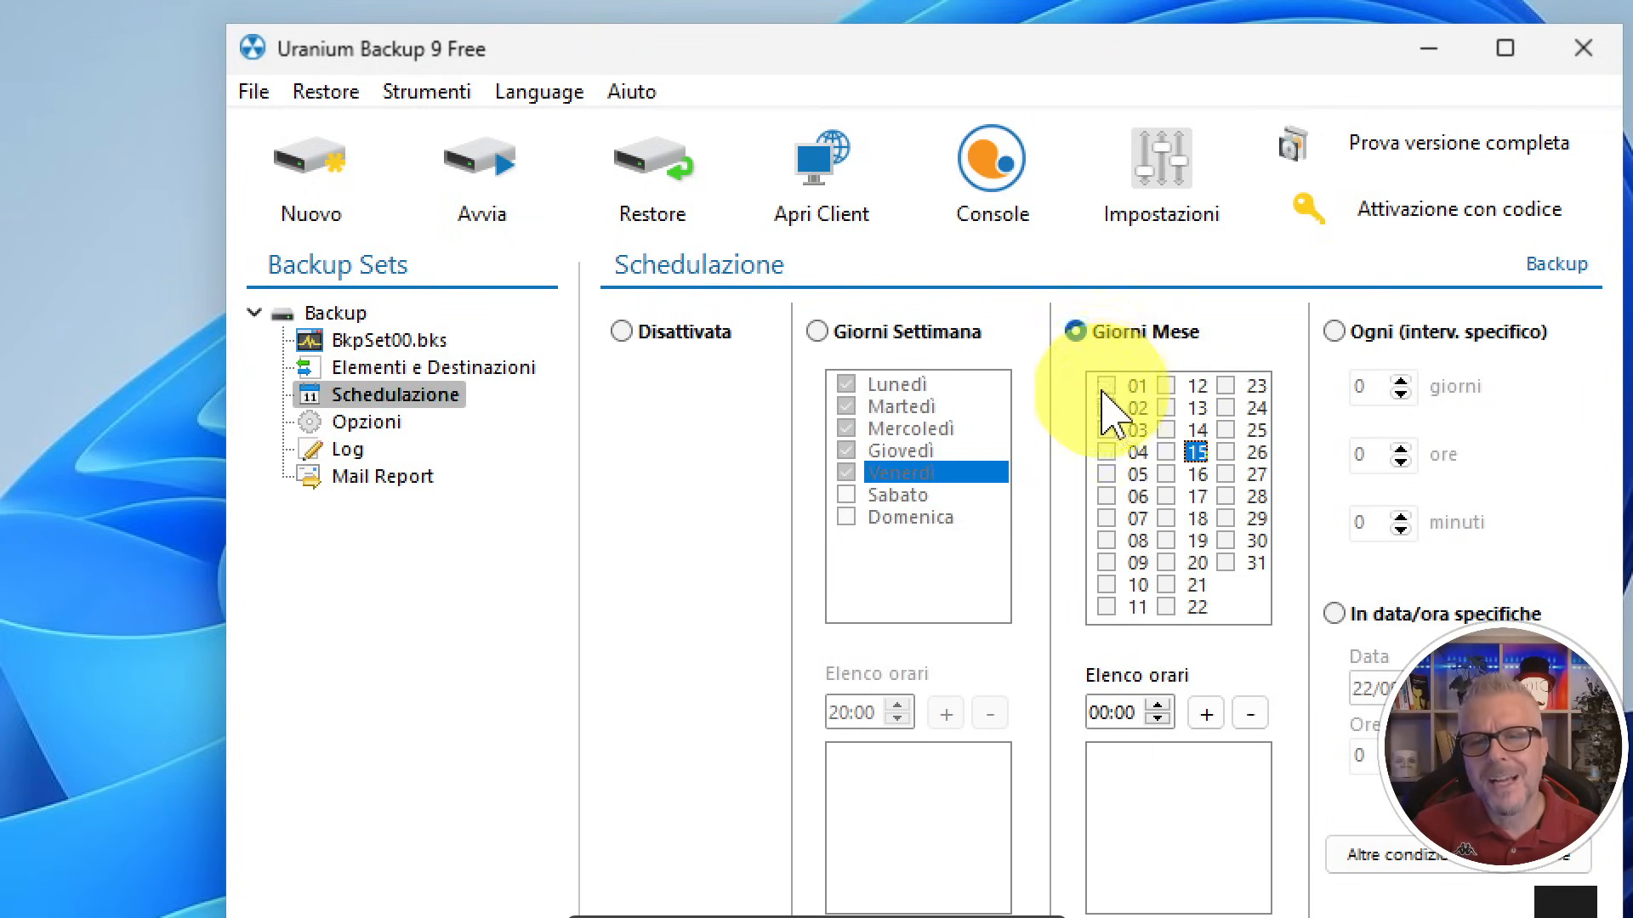
{"action": "left_click", "coordinate": [1107, 389]}
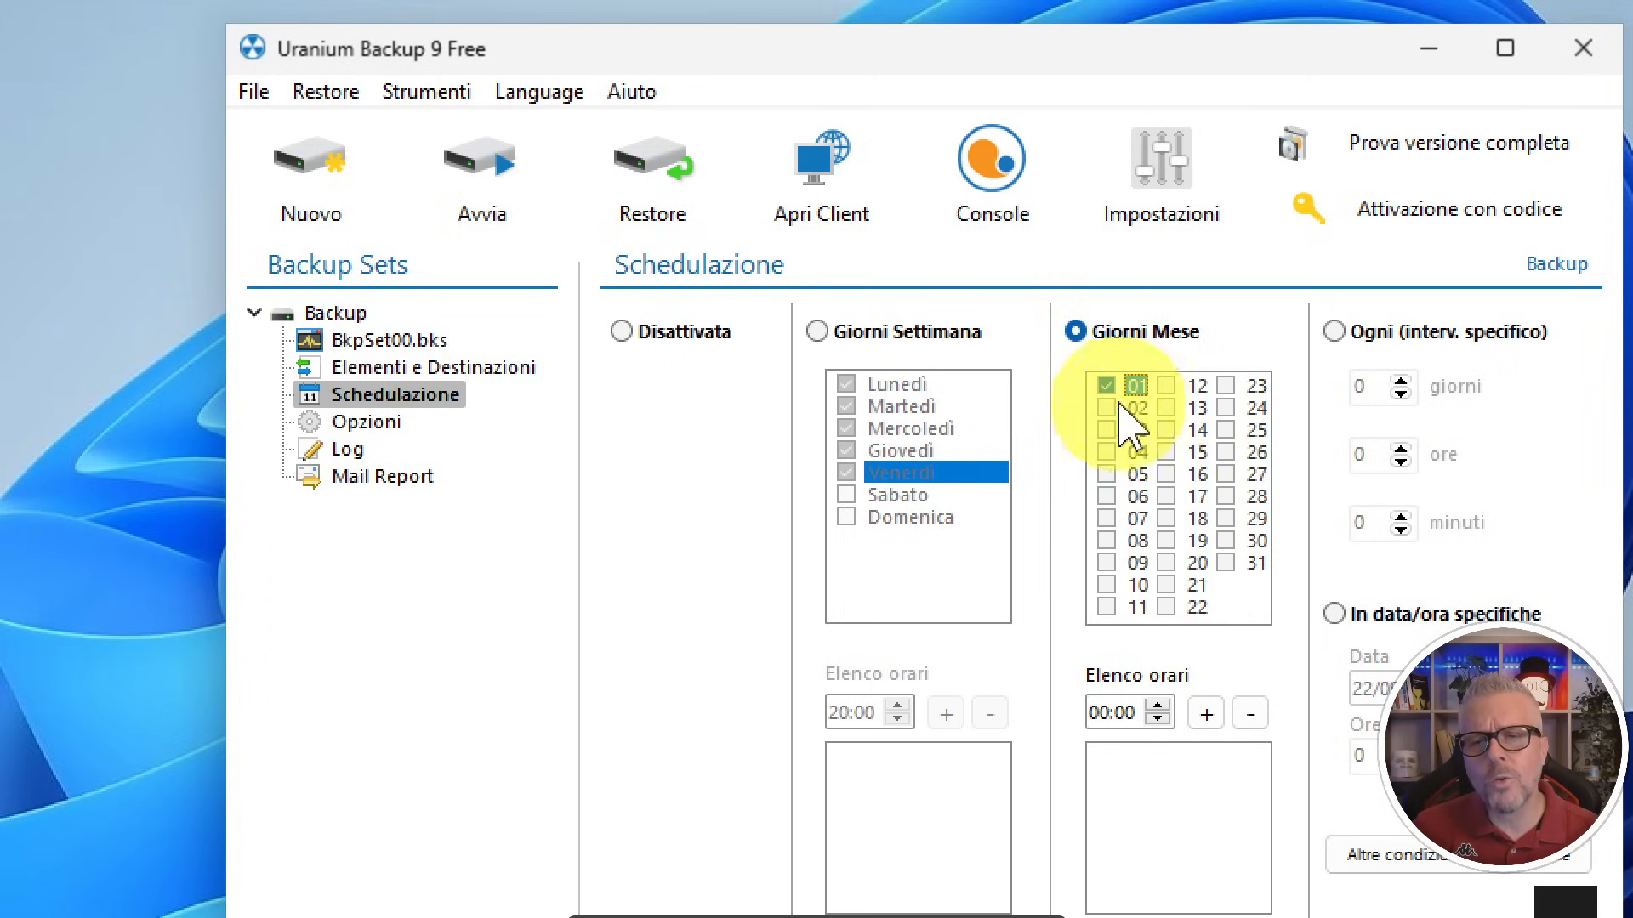
{"action": "left_click", "coordinate": [1165, 452]}
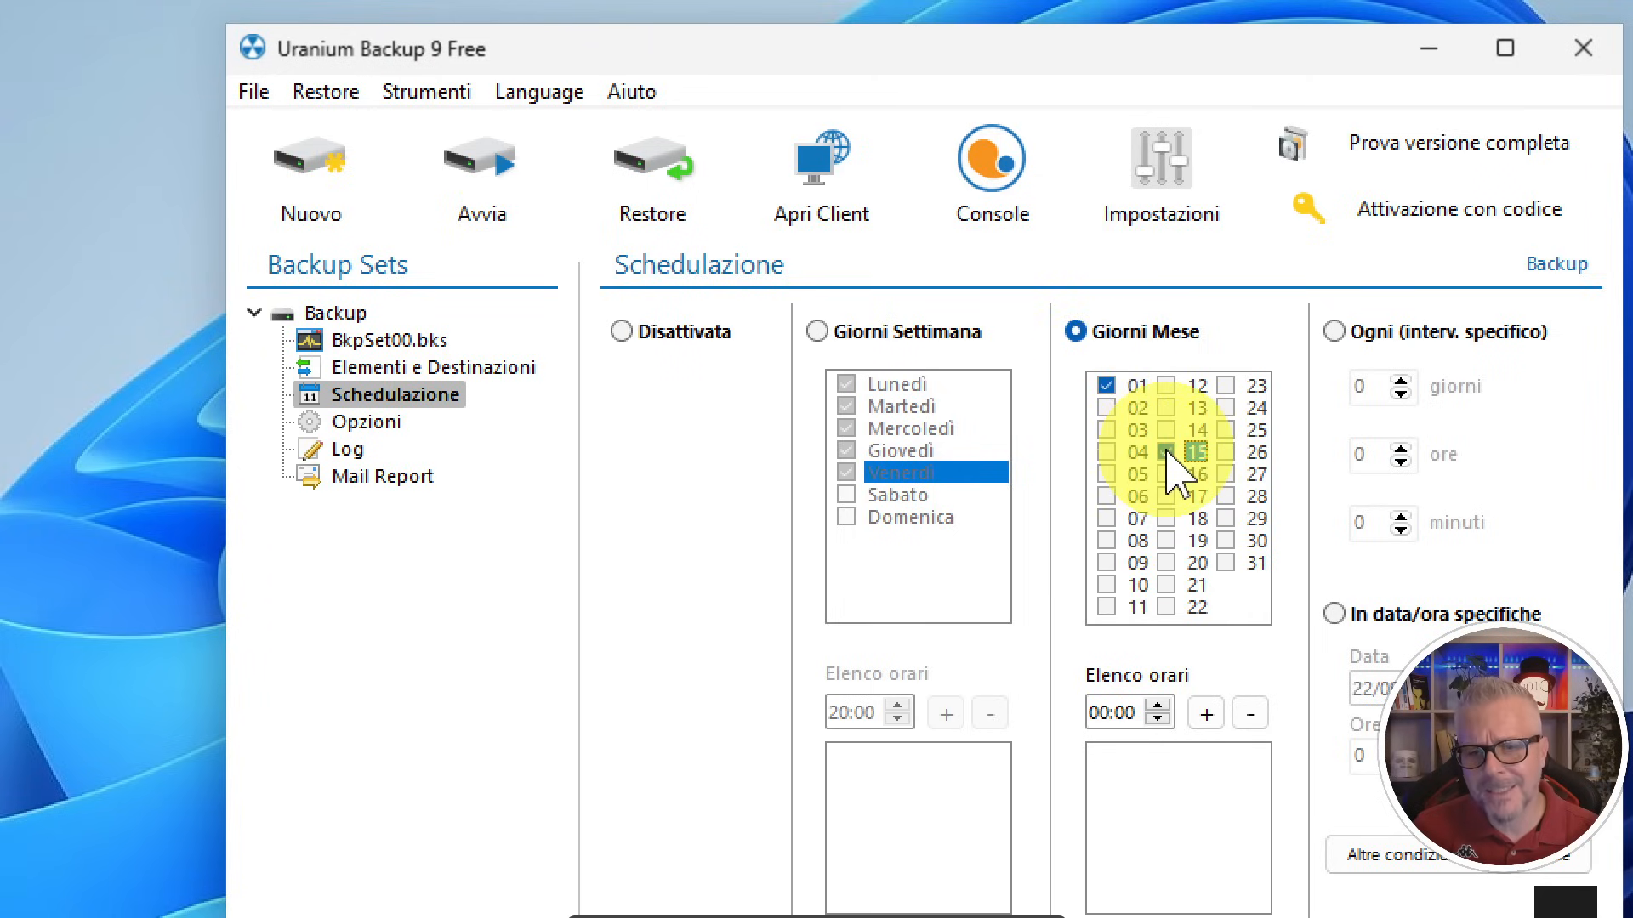
{"action": "left_click", "coordinate": [1098, 714]}
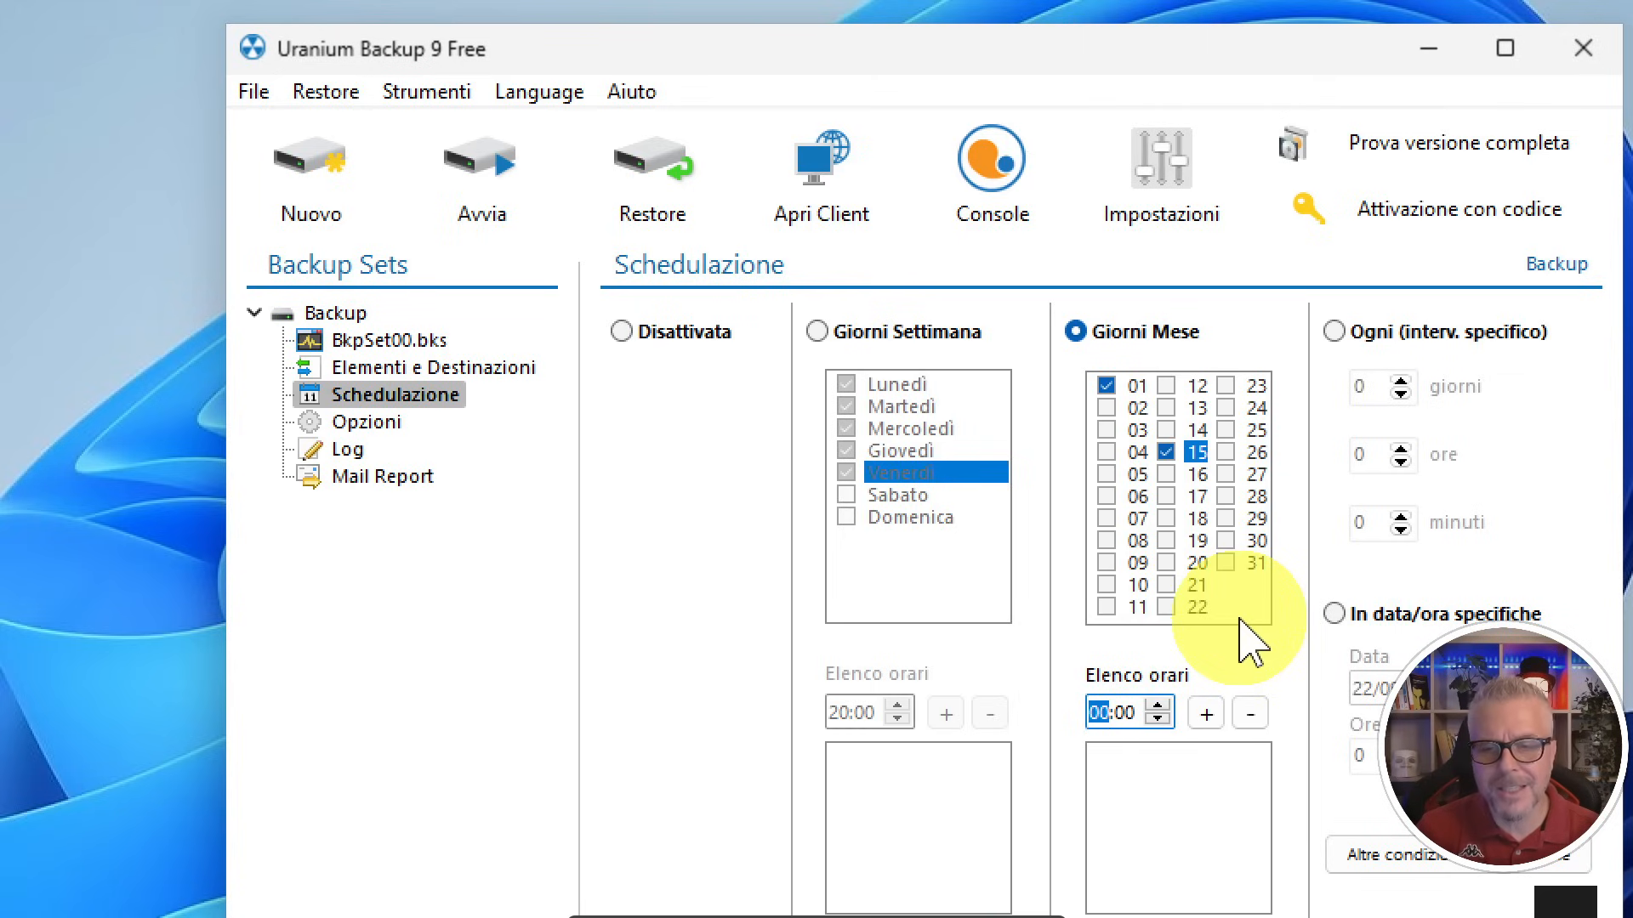
{"action": "type", "text": "20"}
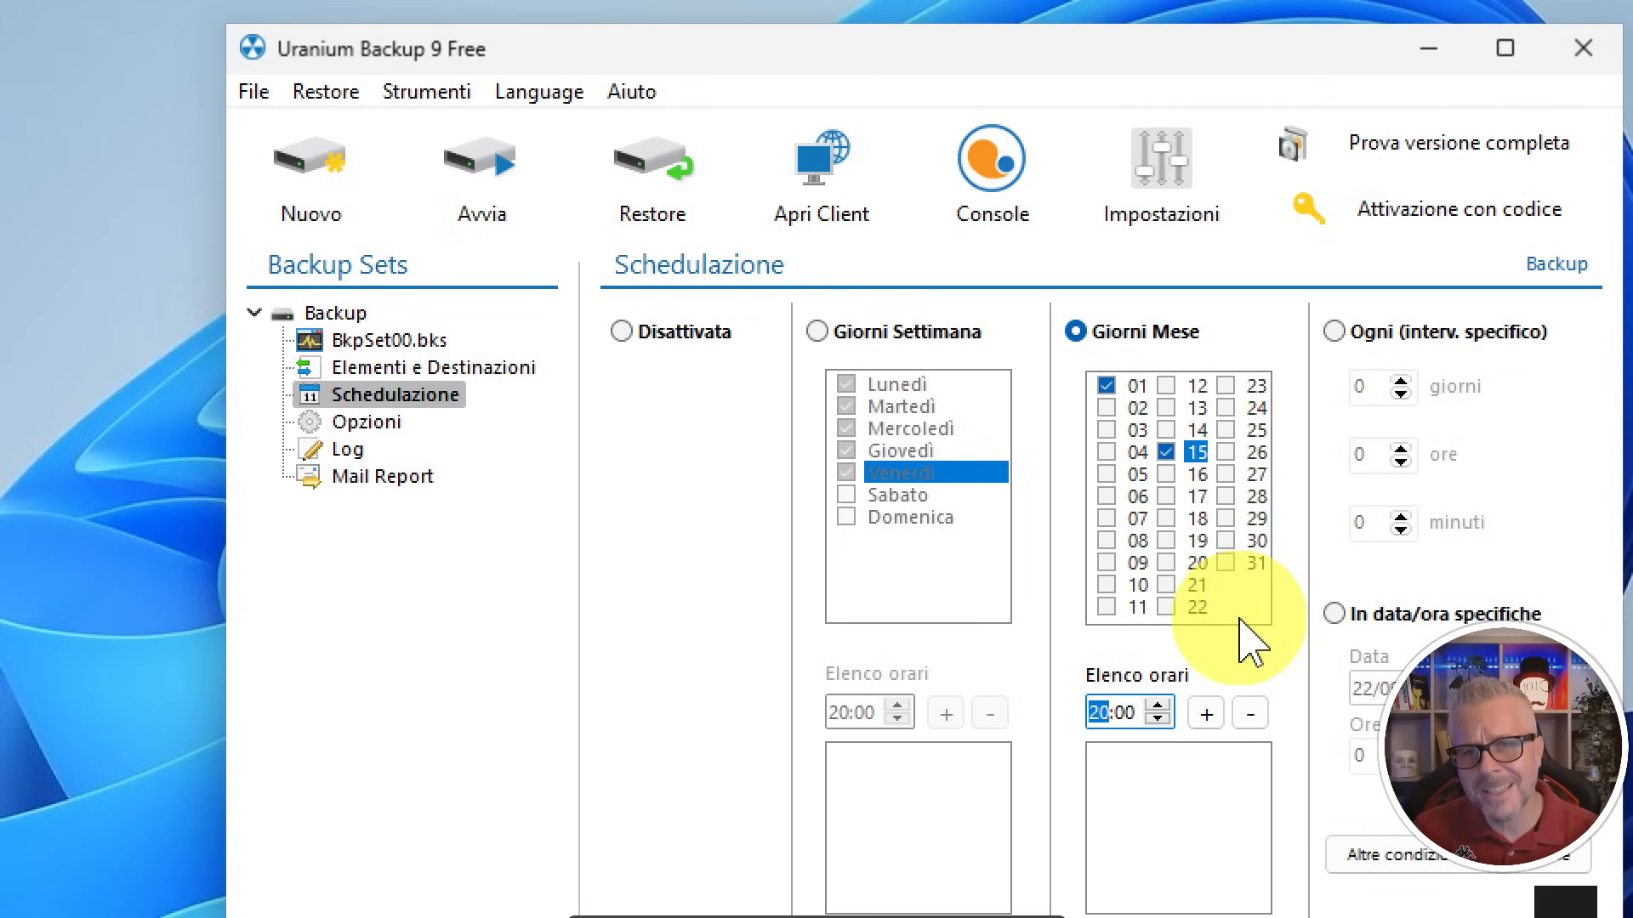
{"action": "left_click", "coordinate": [1113, 744]}
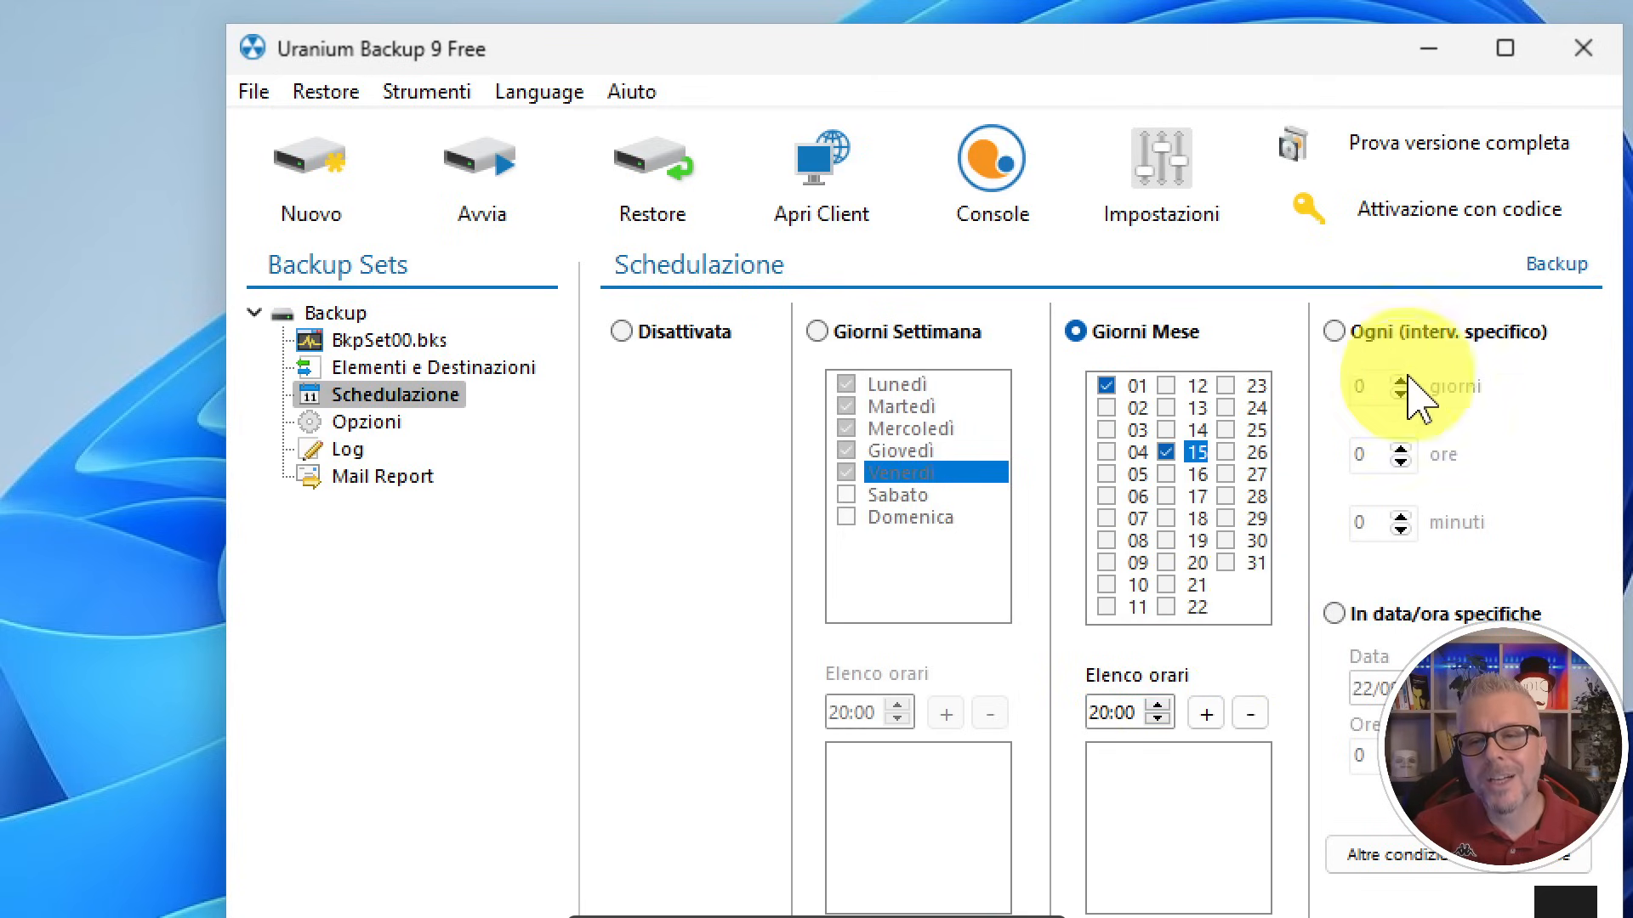
- Switch the schedule to a specific interval of every 30 minutes and apply it
{"action": "left_click", "coordinate": [1338, 339]}
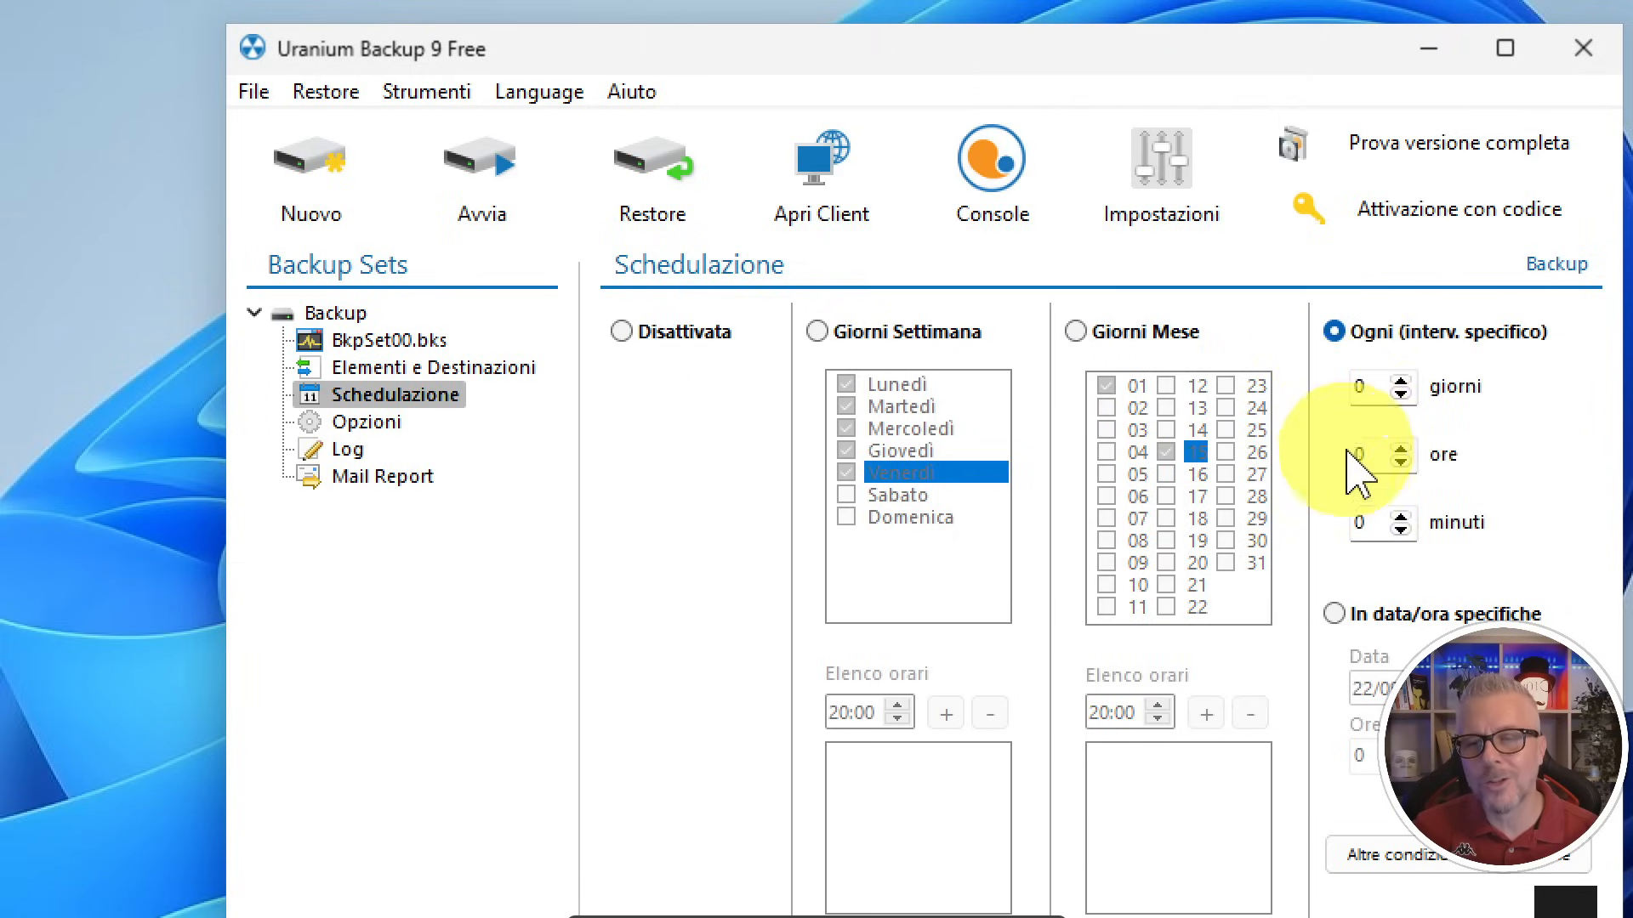
{"action": "left_click", "coordinate": [1359, 522]}
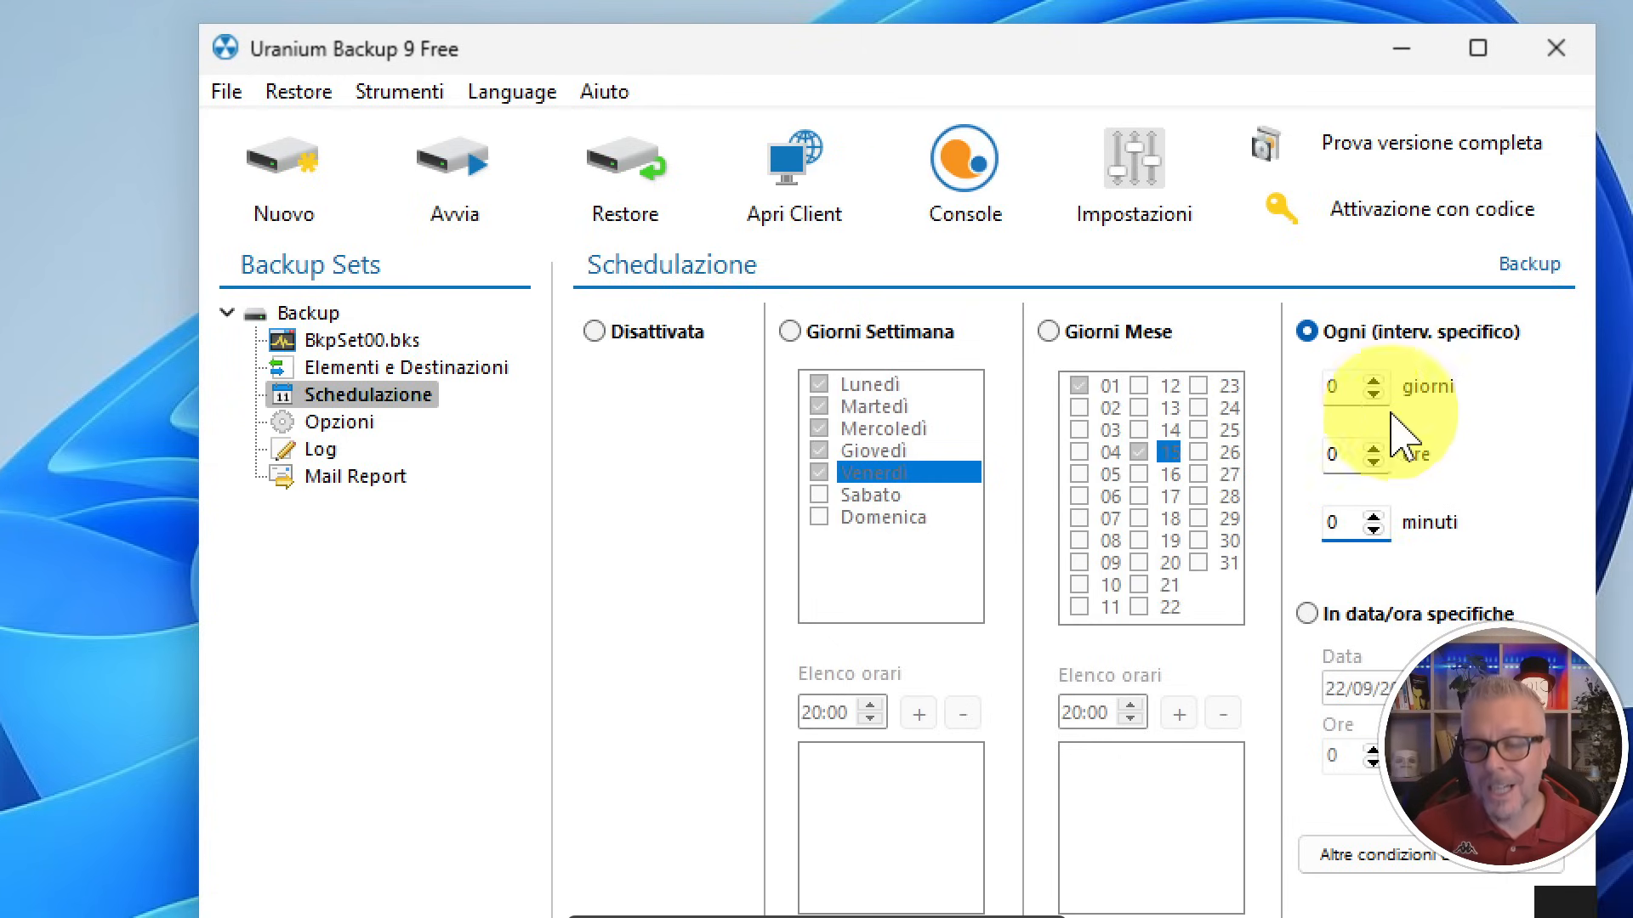
{"action": "type", "text": "3"}
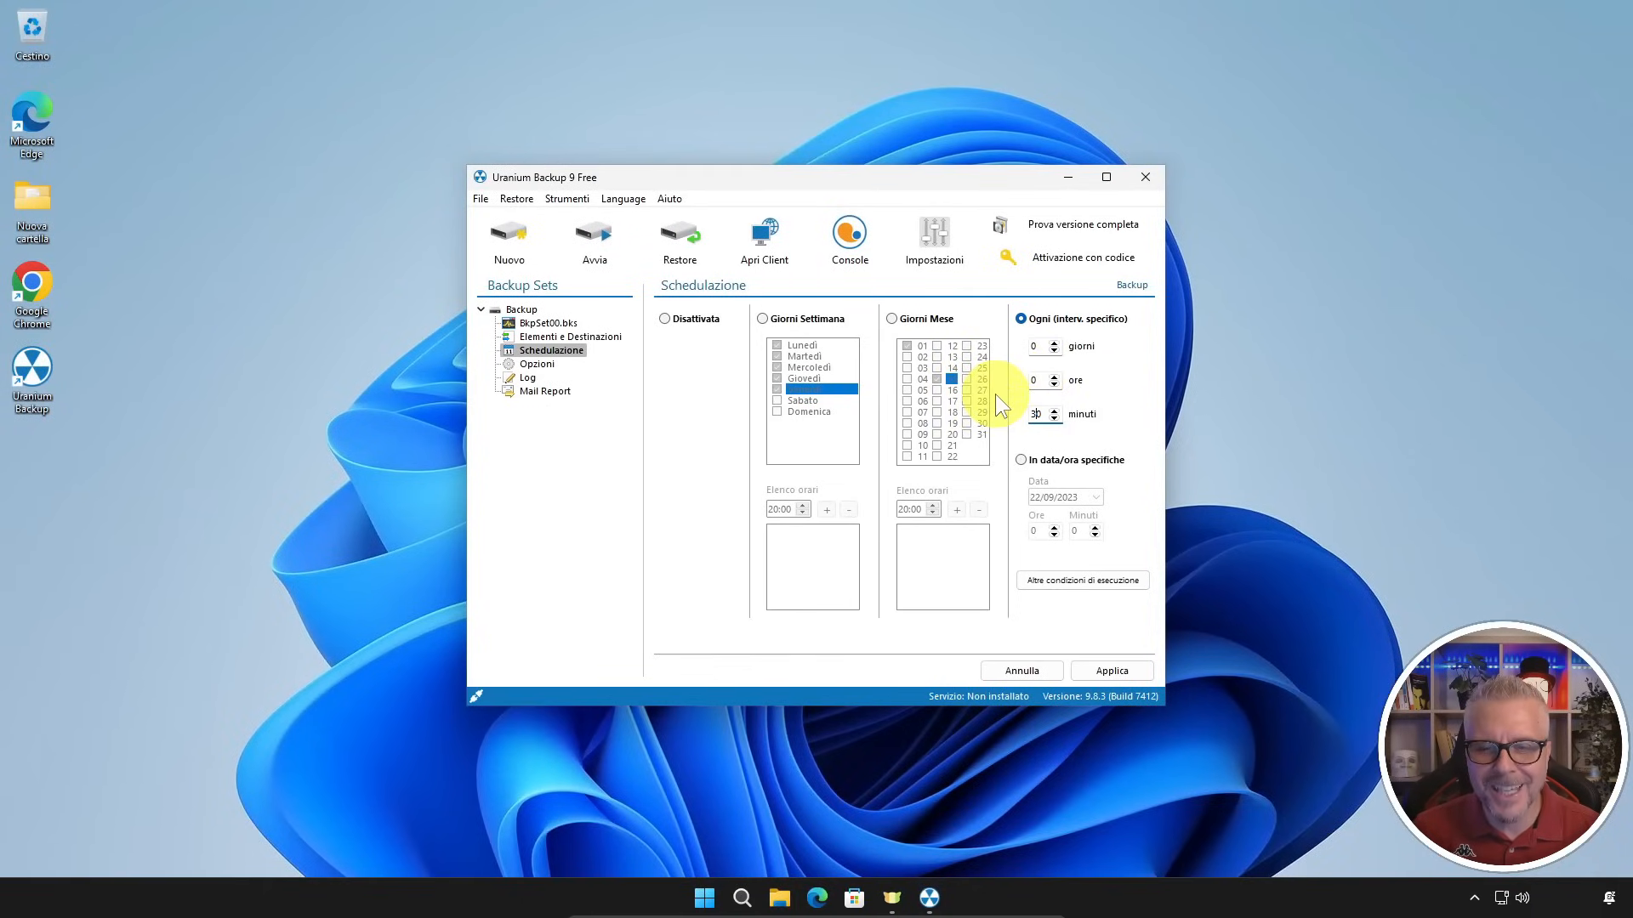
{"action": "left_click", "coordinate": [1099, 667]}
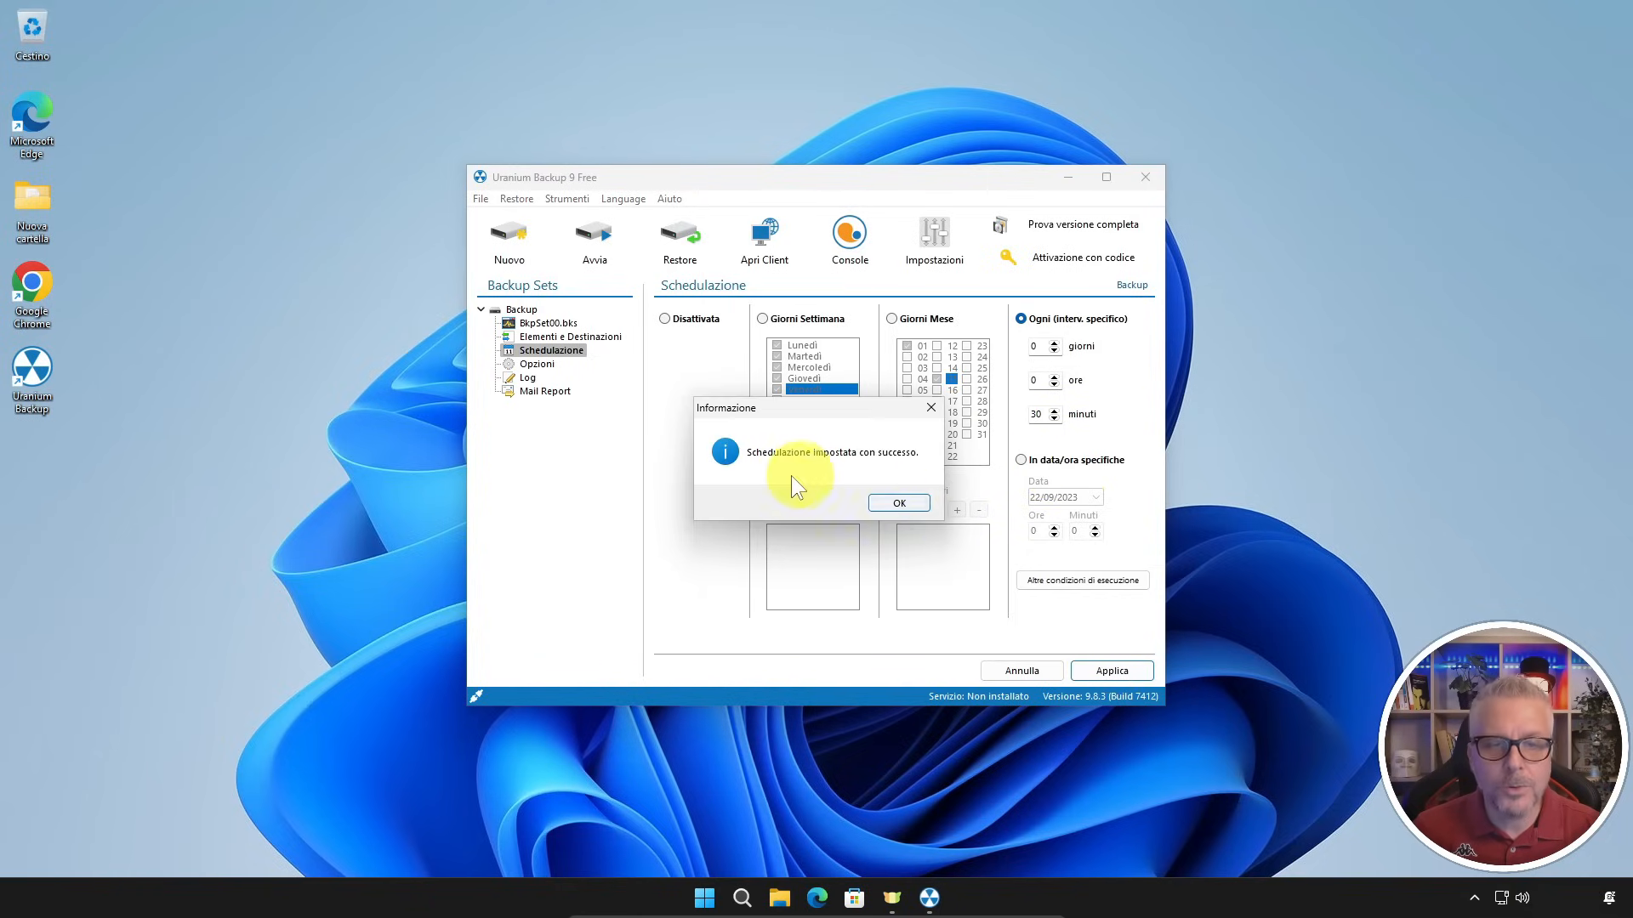
{"action": "left_click", "coordinate": [899, 502]}
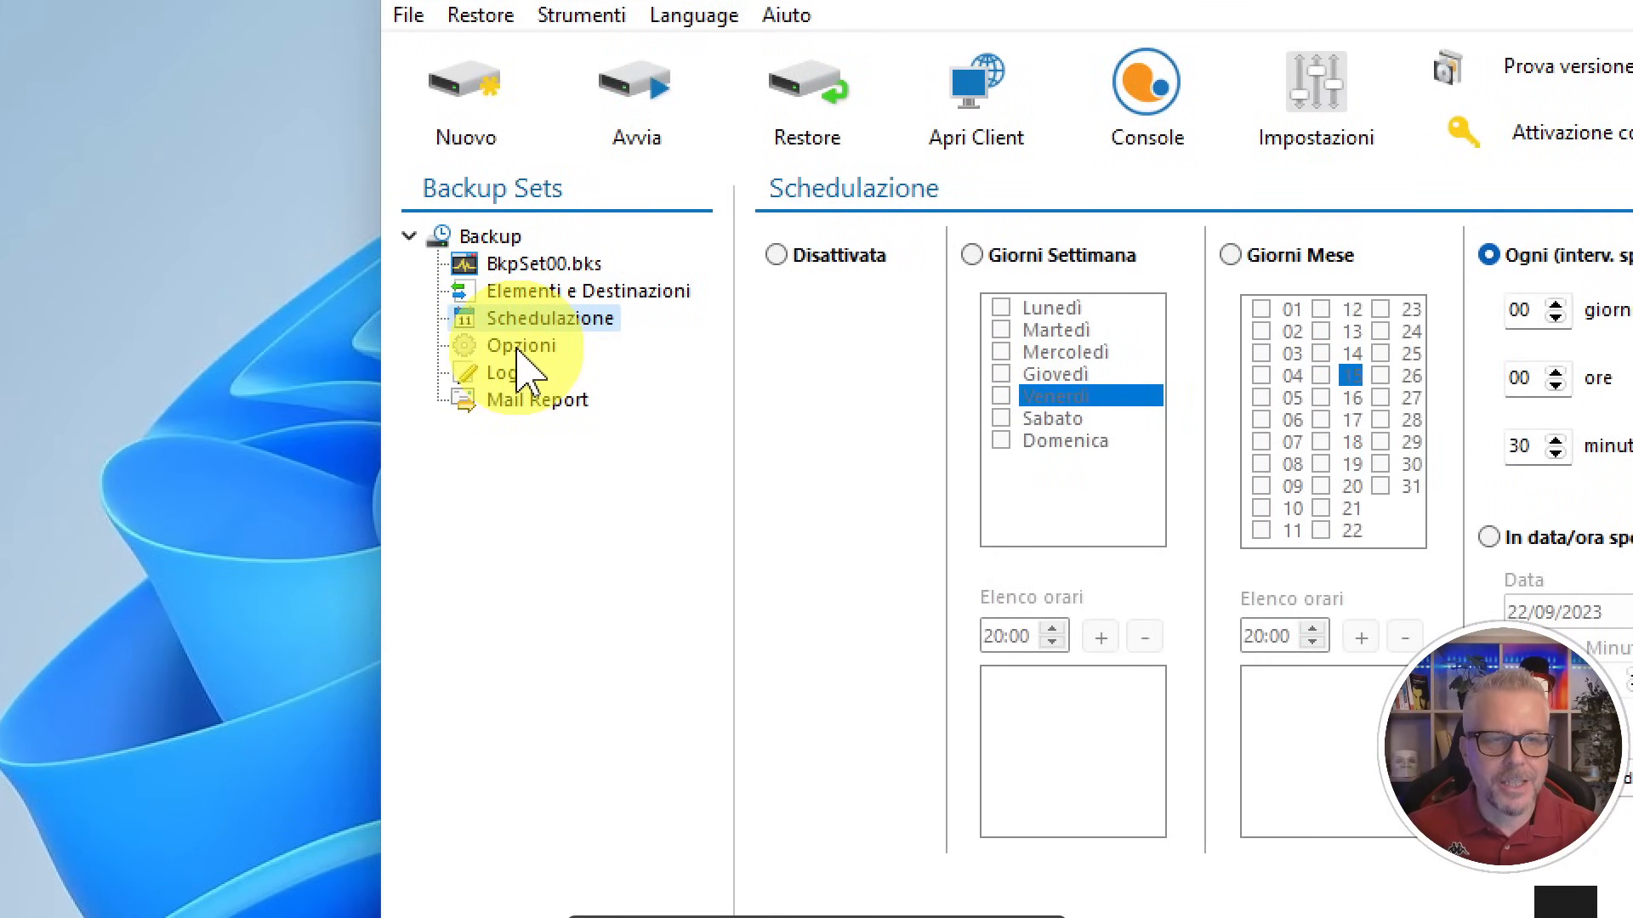
- In the general options, set the destination root folder to be named after the month and apply the change
{"action": "left_click", "coordinate": [521, 357]}
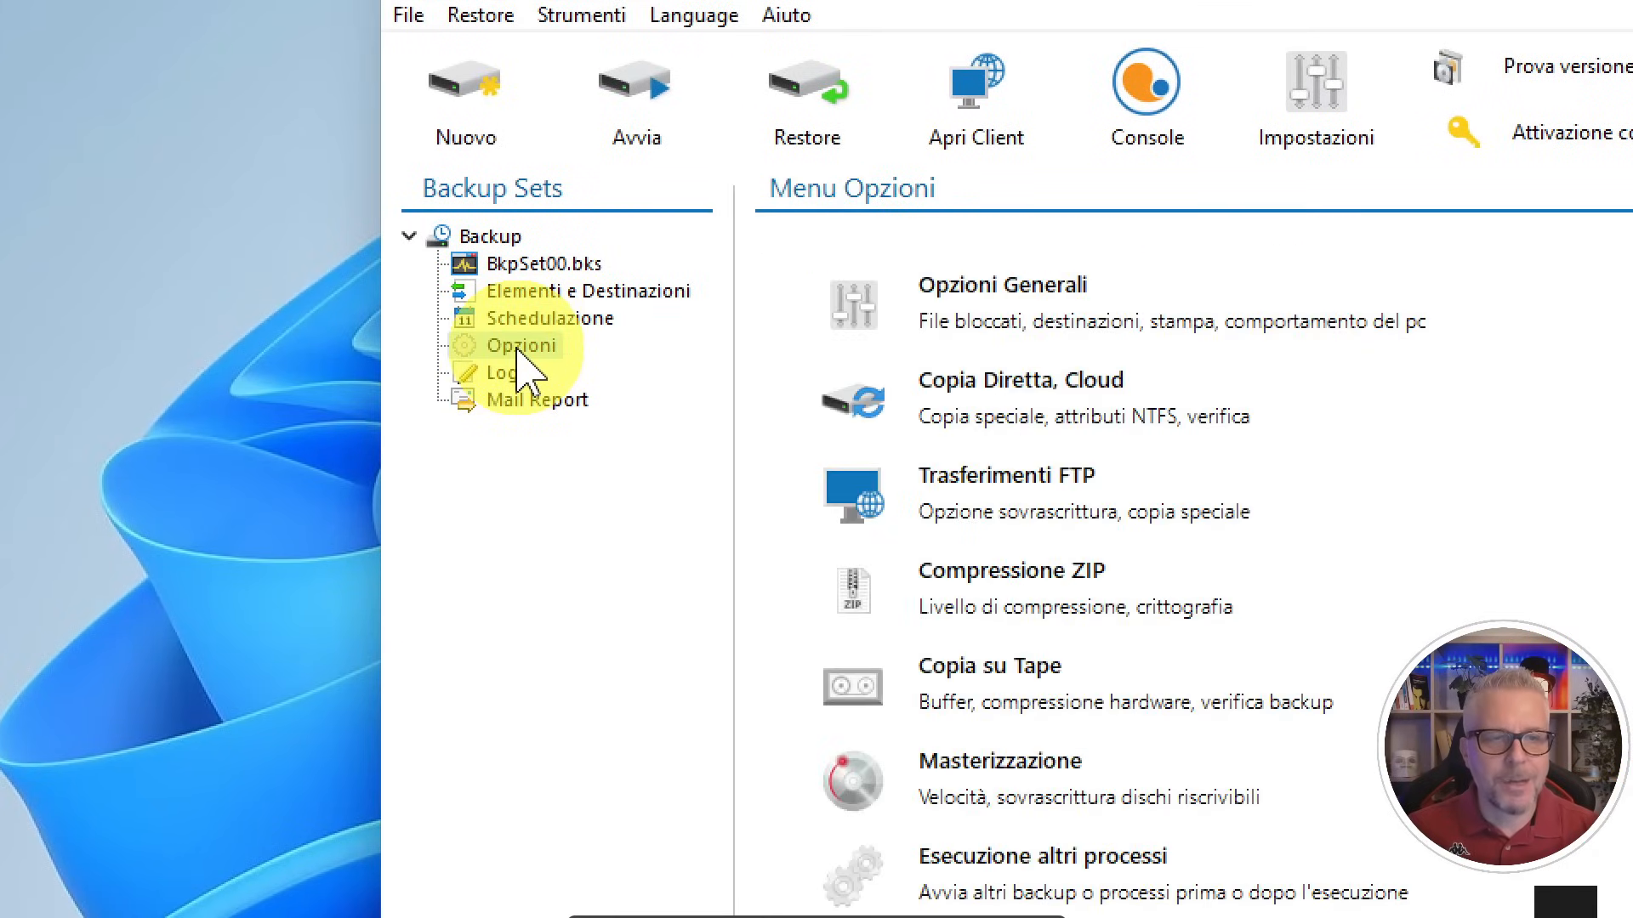
{"action": "left_click", "coordinate": [1054, 322]}
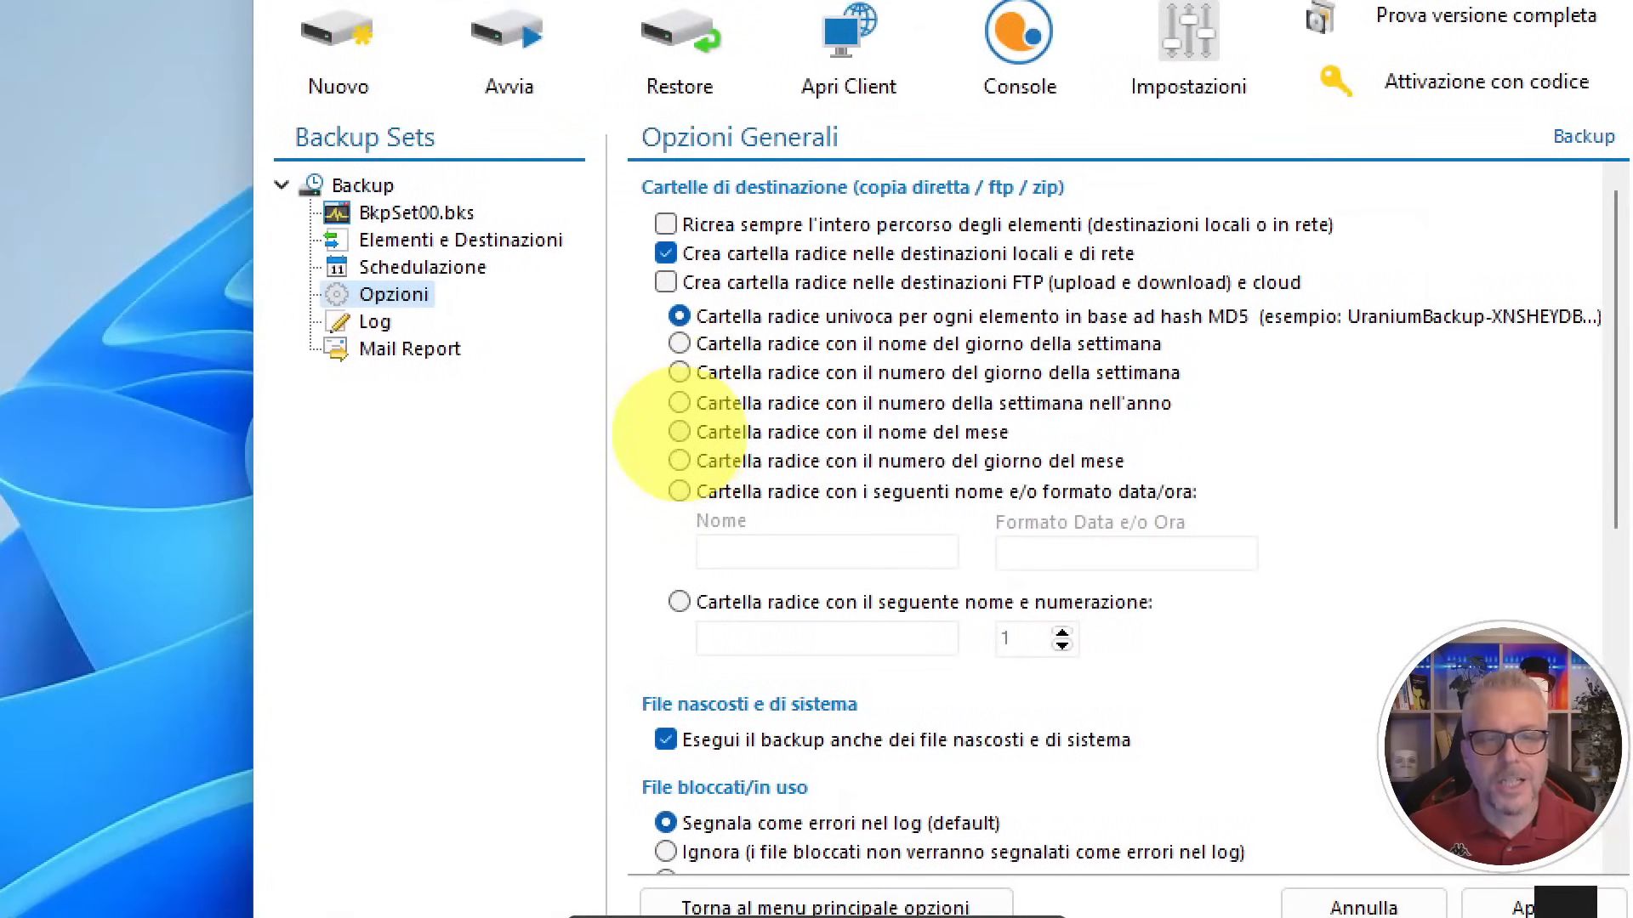
{"action": "left_click", "coordinate": [680, 432]}
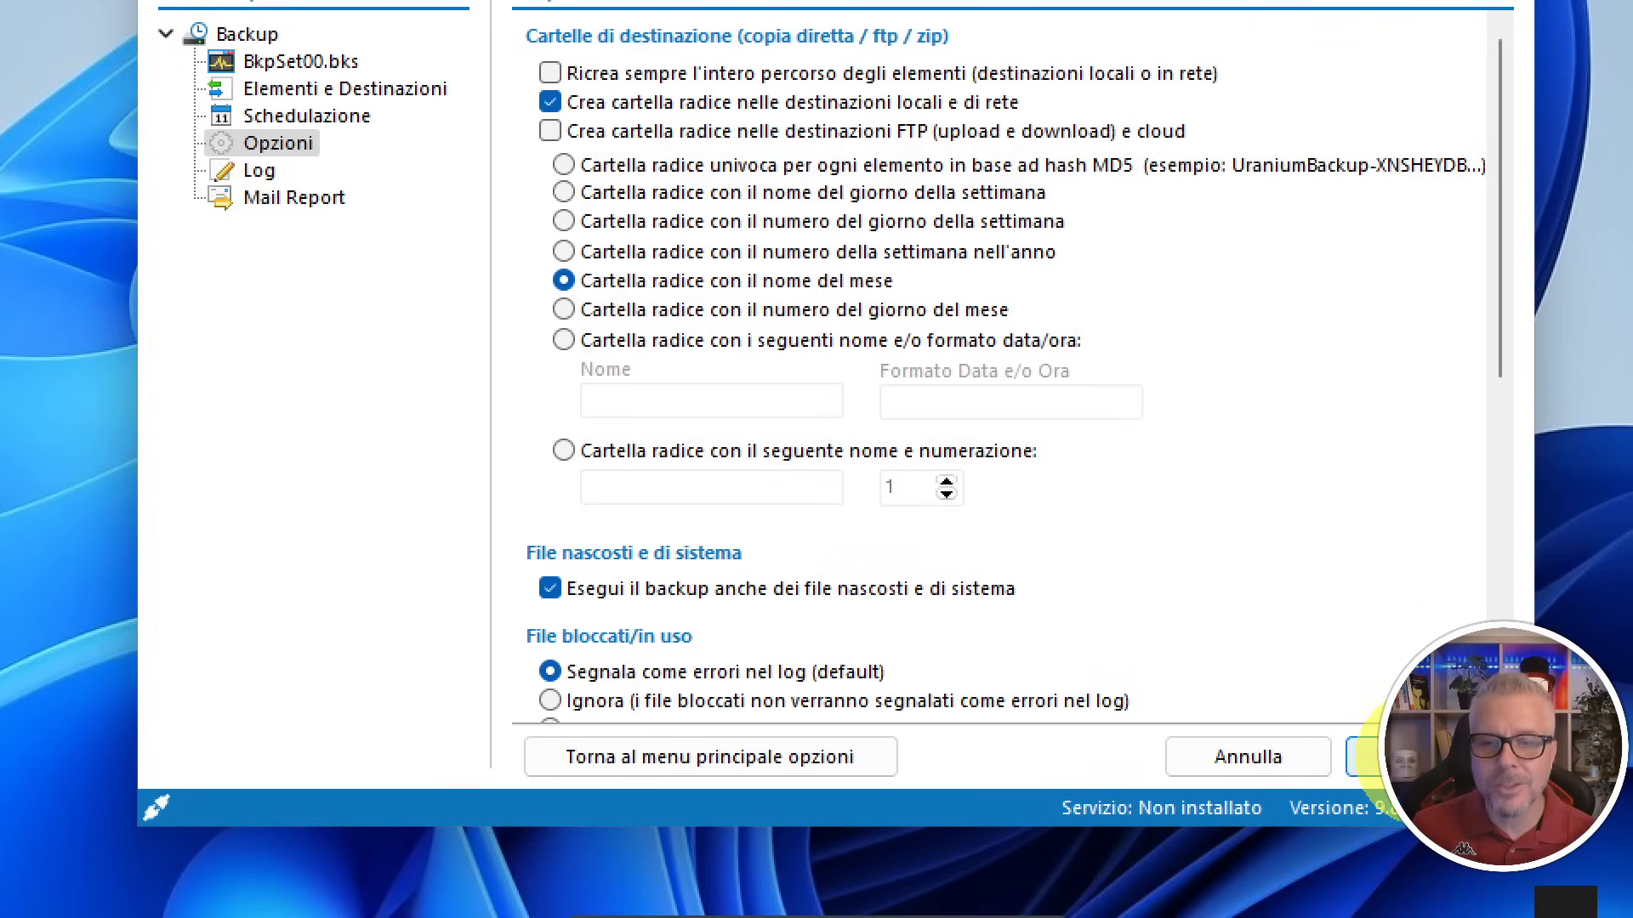
{"action": "left_click", "coordinate": [1364, 756]}
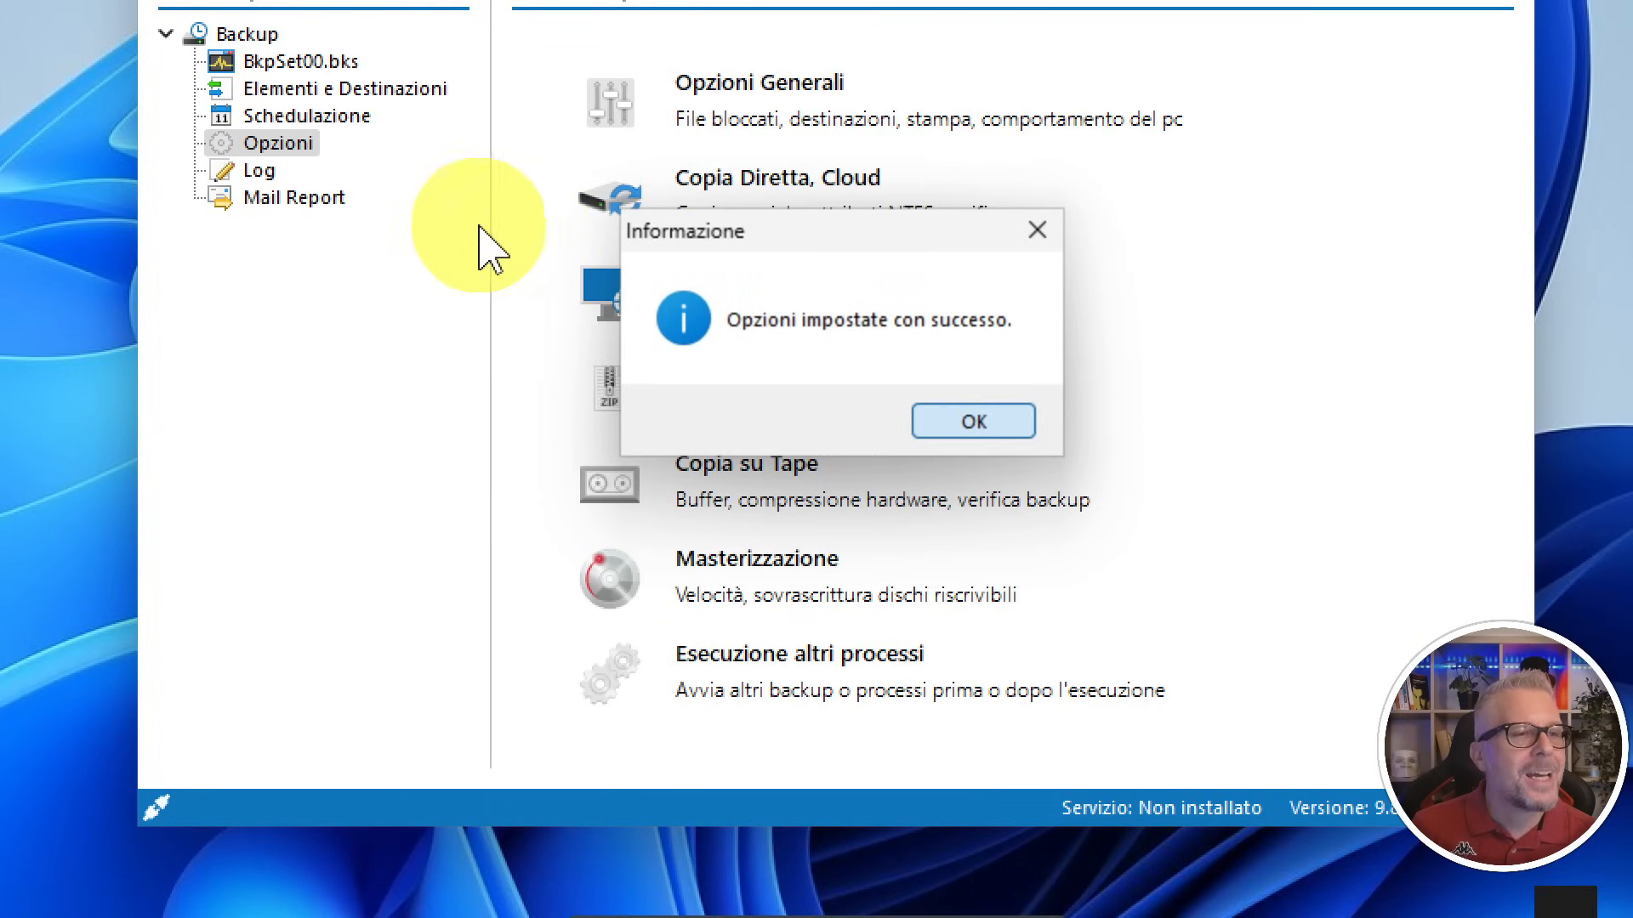
{"action": "key", "text": "Return"}
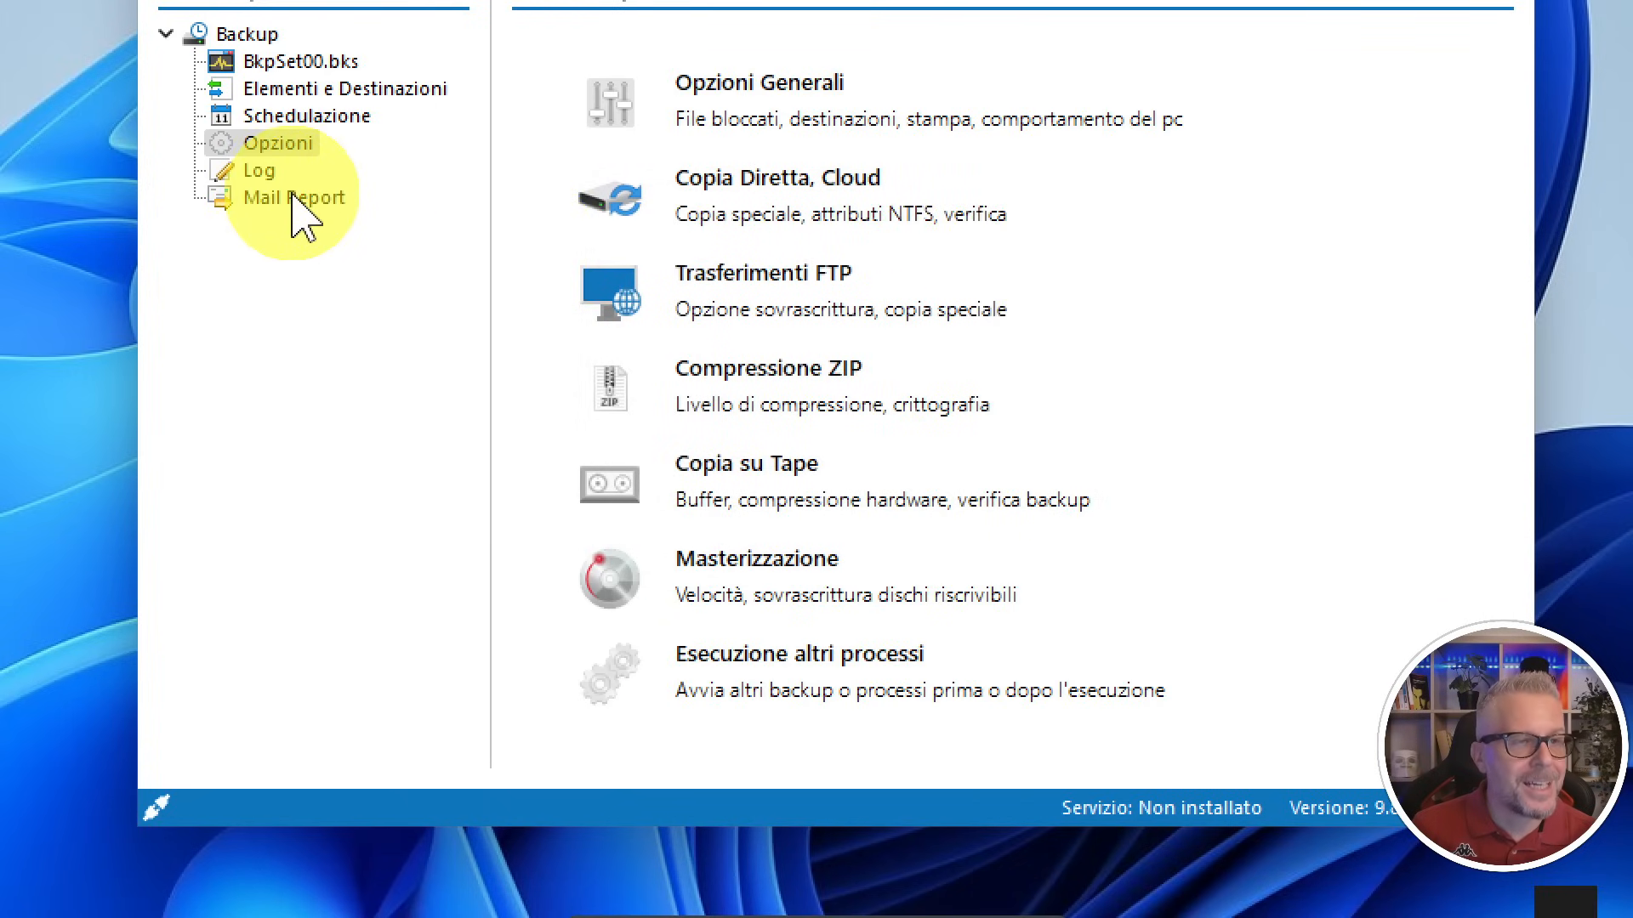
- View the Mail Report settings without changing them and run the backup set "Backup"
{"action": "left_click", "coordinate": [293, 197]}
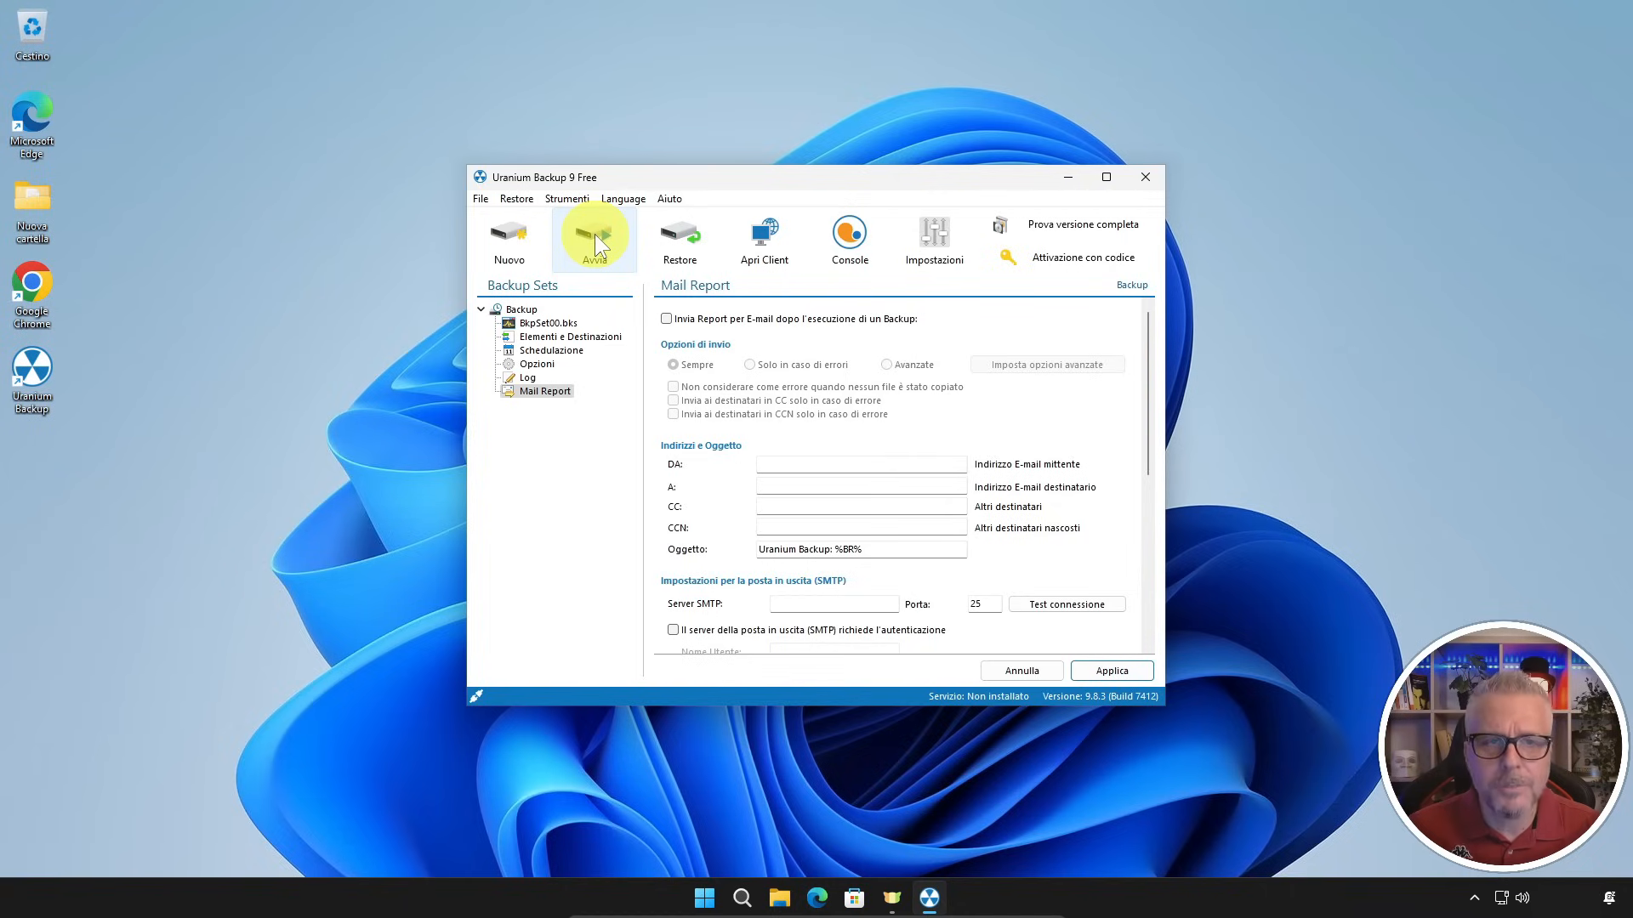
{"action": "left_click", "coordinate": [596, 233]}
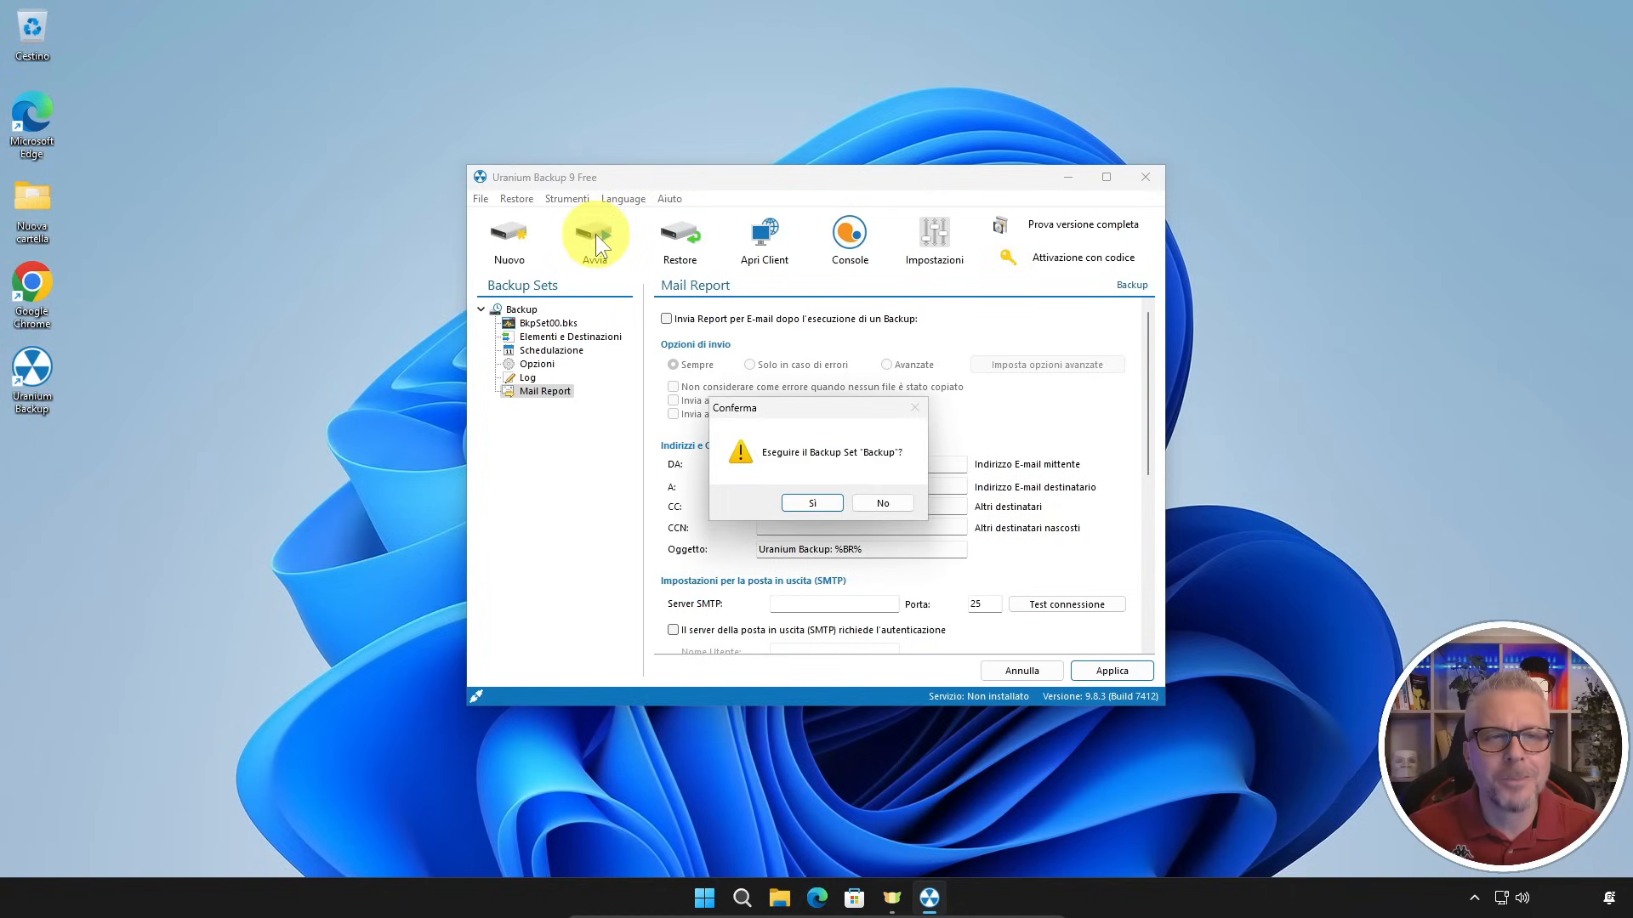
{"action": "left_click", "coordinate": [813, 503]}
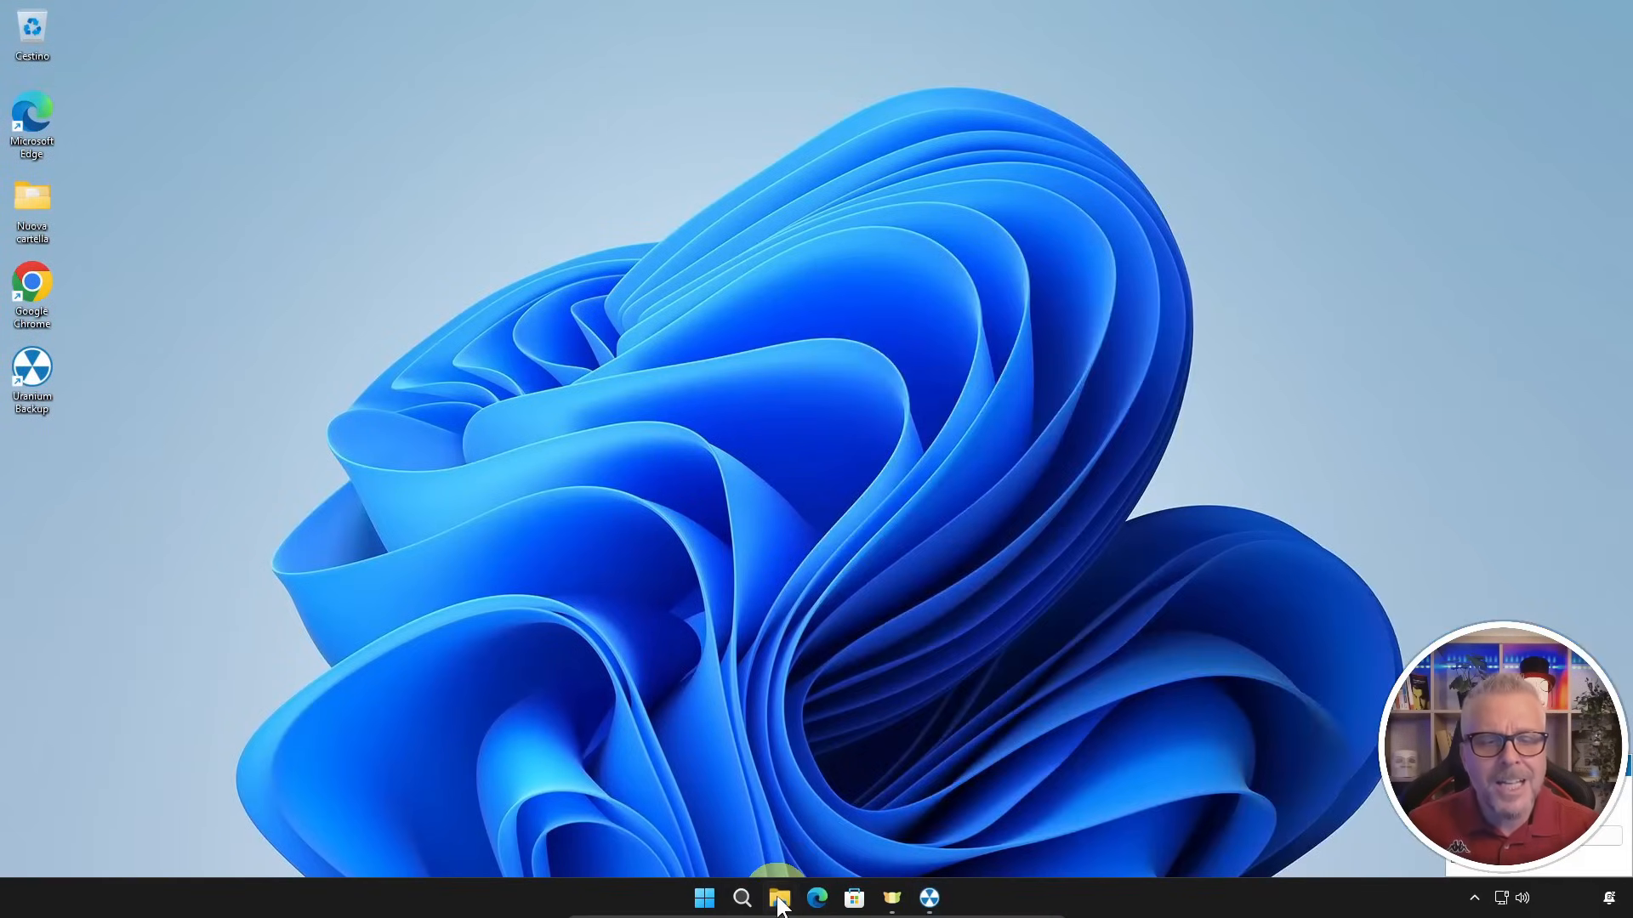
- Examine the UraniumBackup-settembre folder on the Windows (F:) drive in File Explorer
{"action": "left_click", "coordinate": [779, 900]}
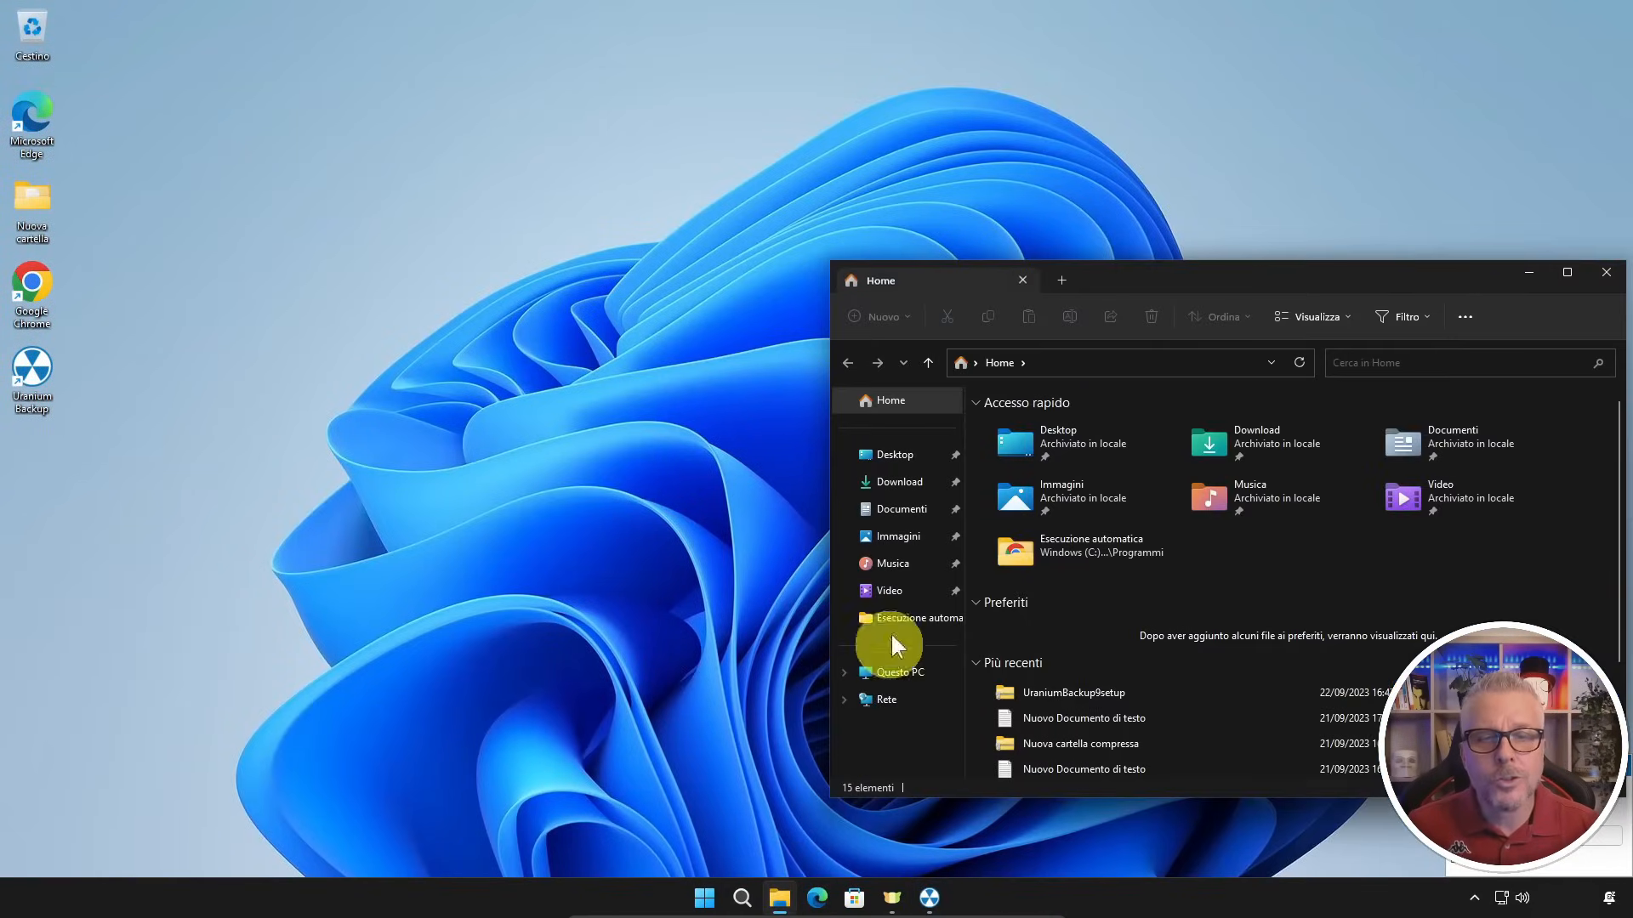
{"action": "left_click", "coordinate": [888, 681]}
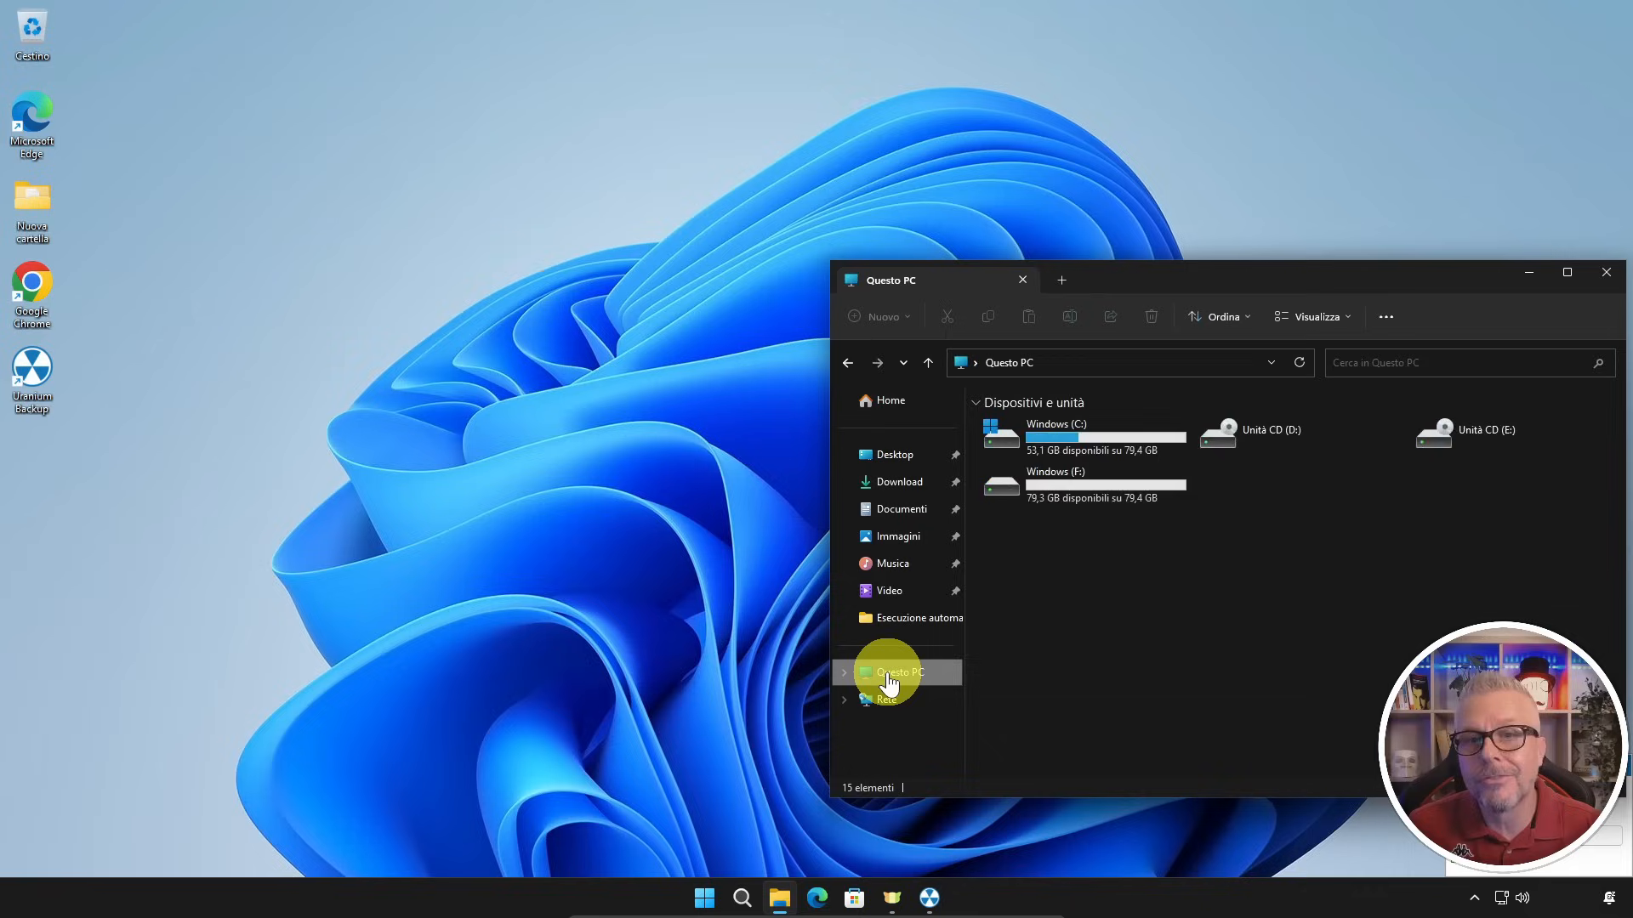
{"action": "double_click", "coordinate": [1059, 483]}
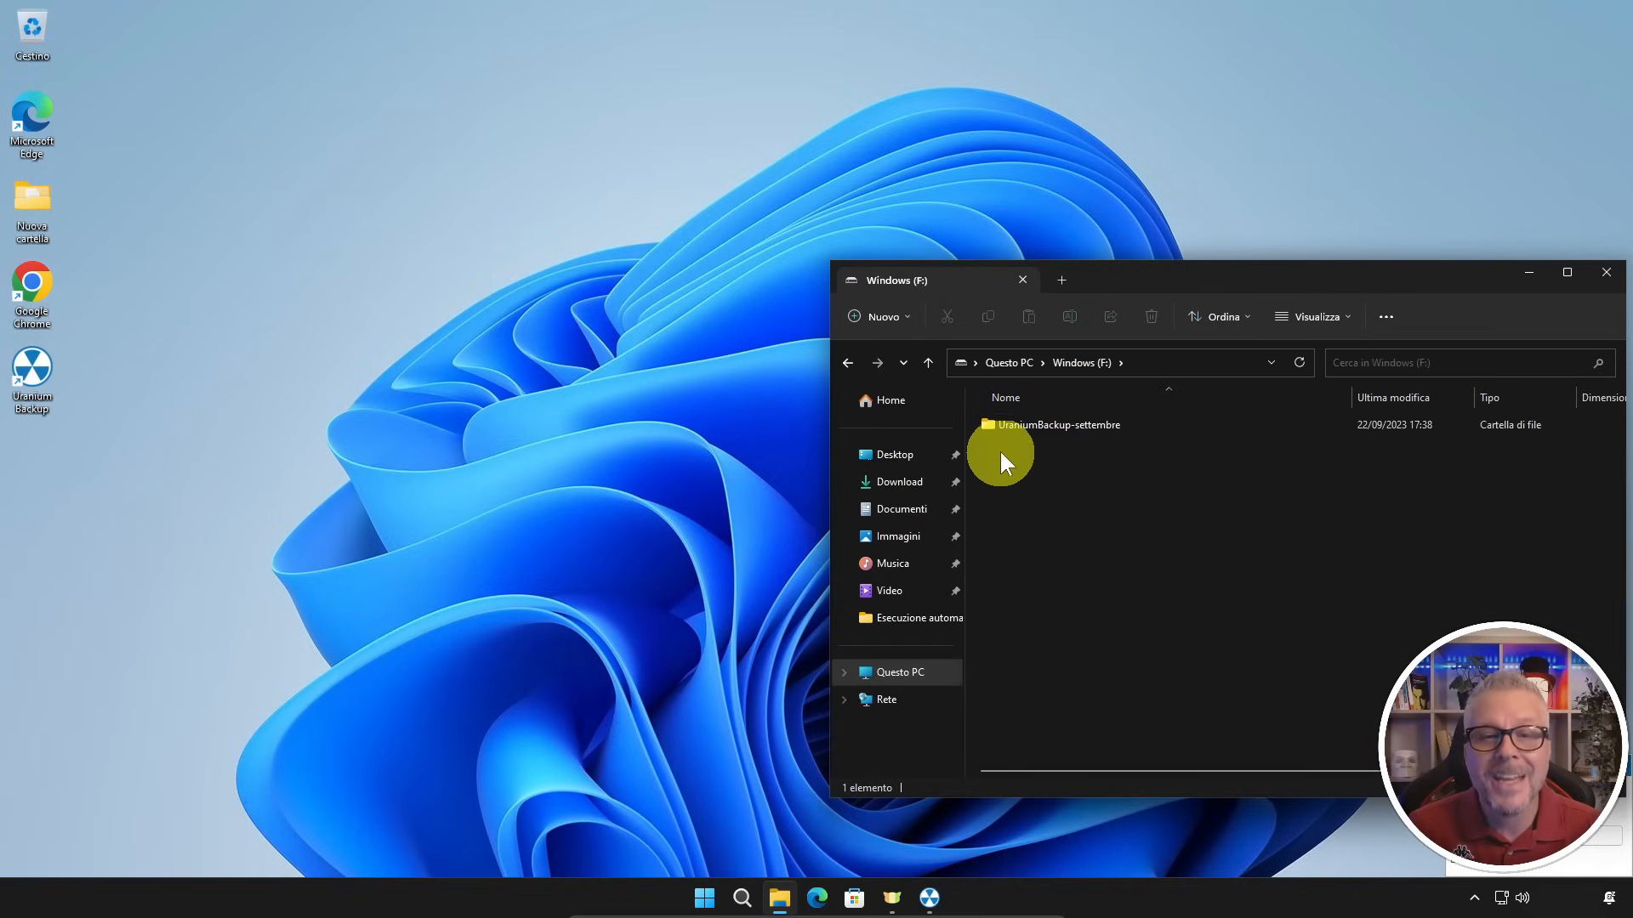
{"action": "mouse_move", "coordinate": [1013, 427]}
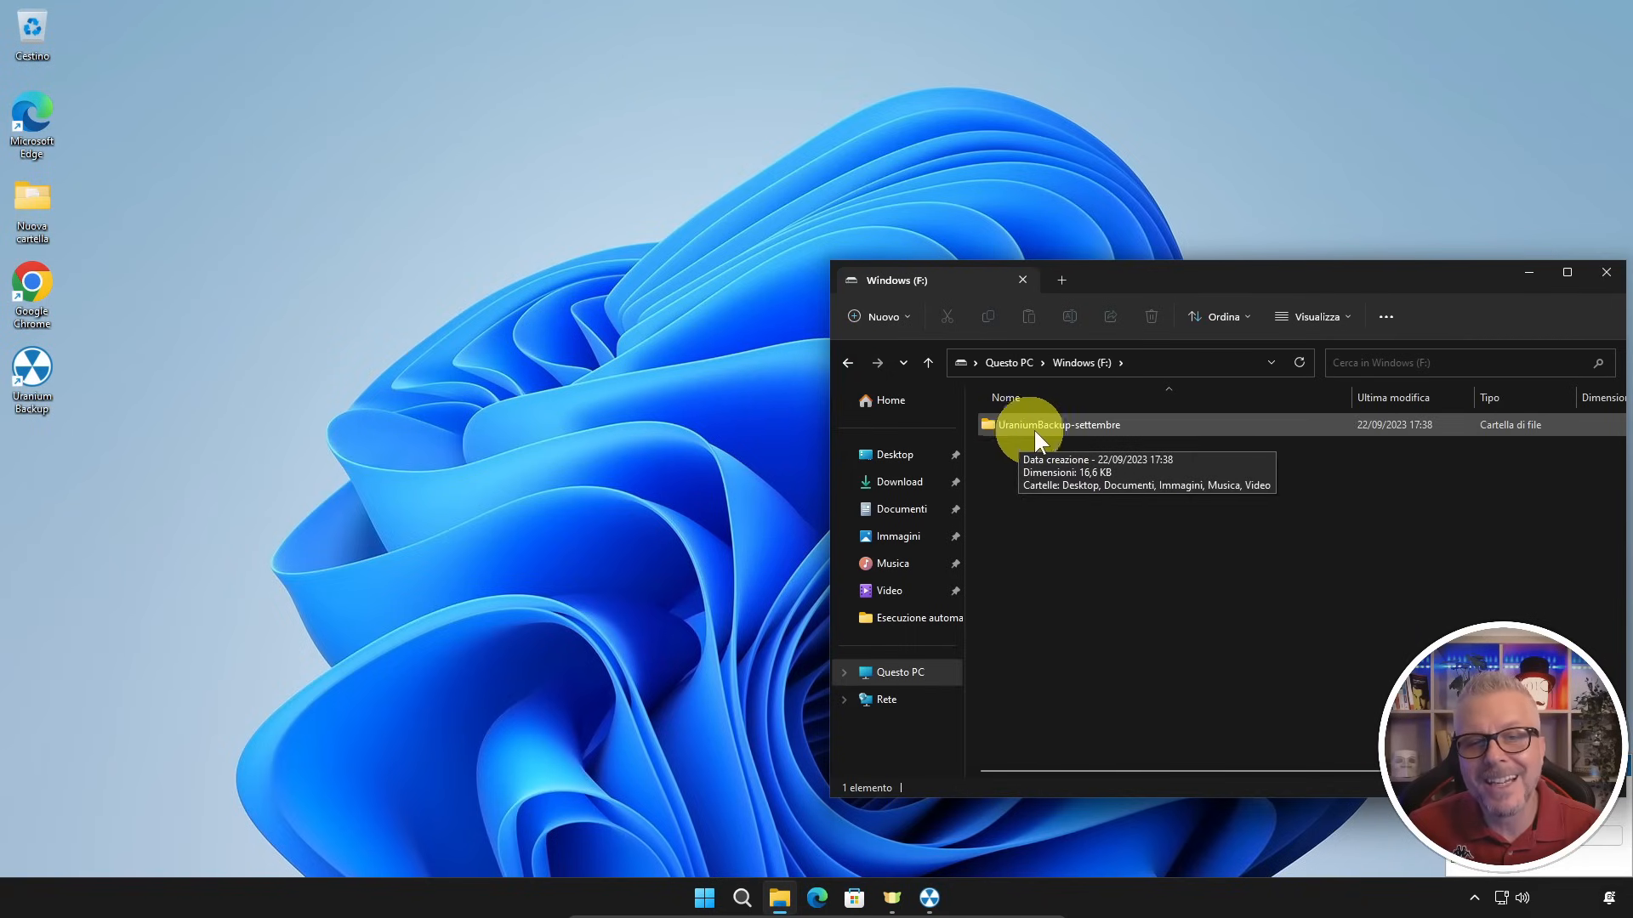
{"action": "double_click", "coordinate": [1096, 426]}
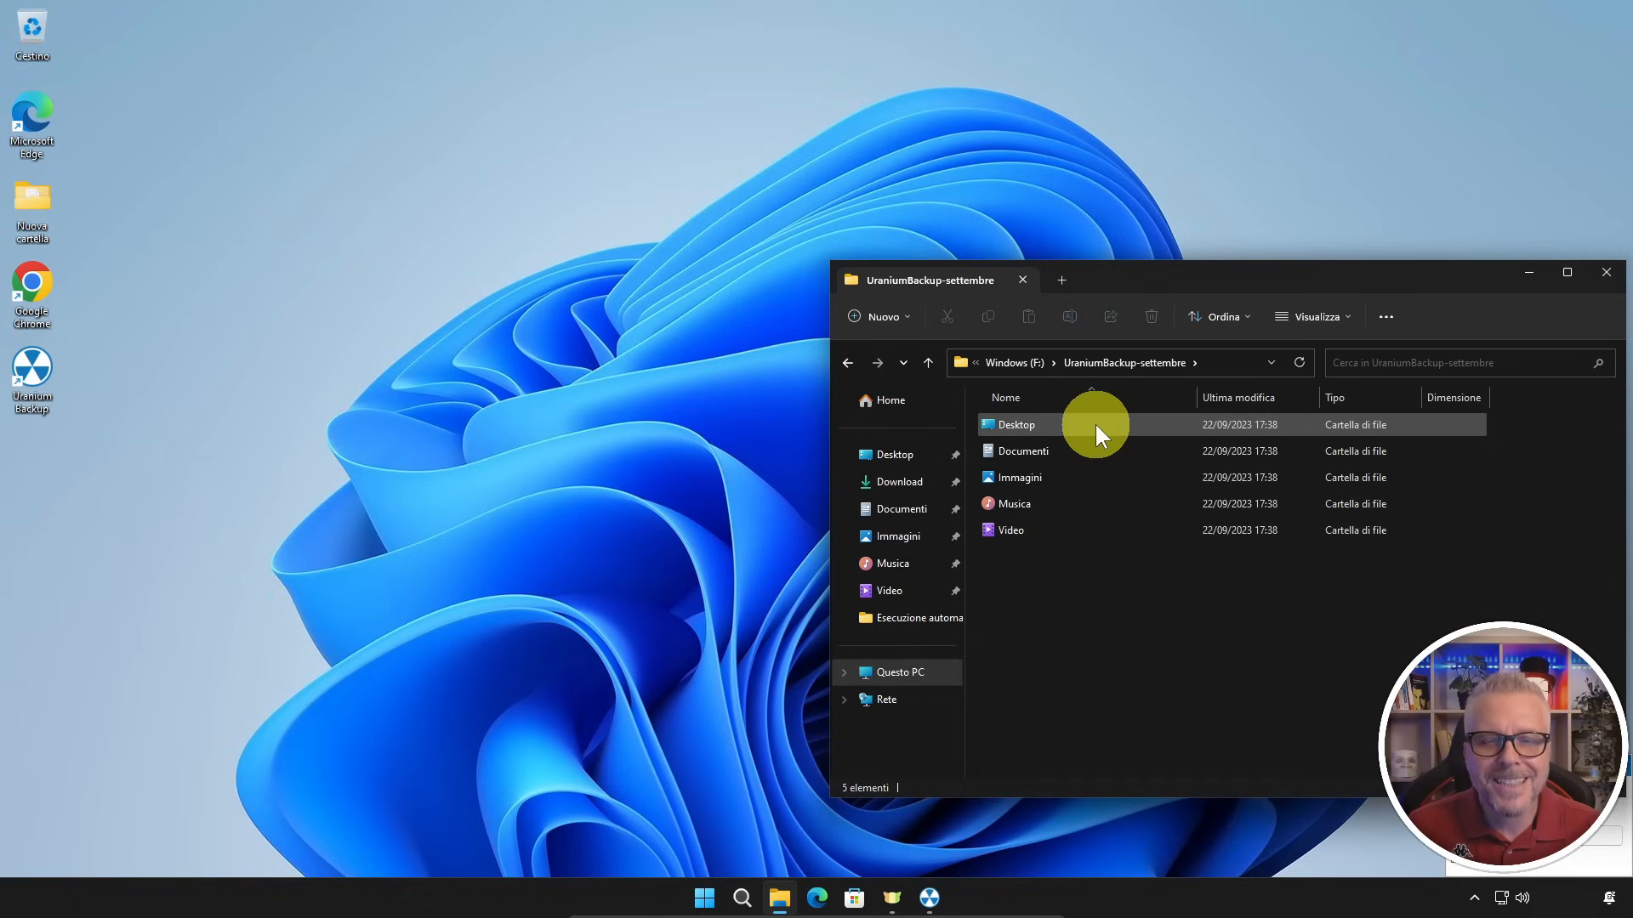
{"action": "mouse_move", "coordinate": [1033, 422]}
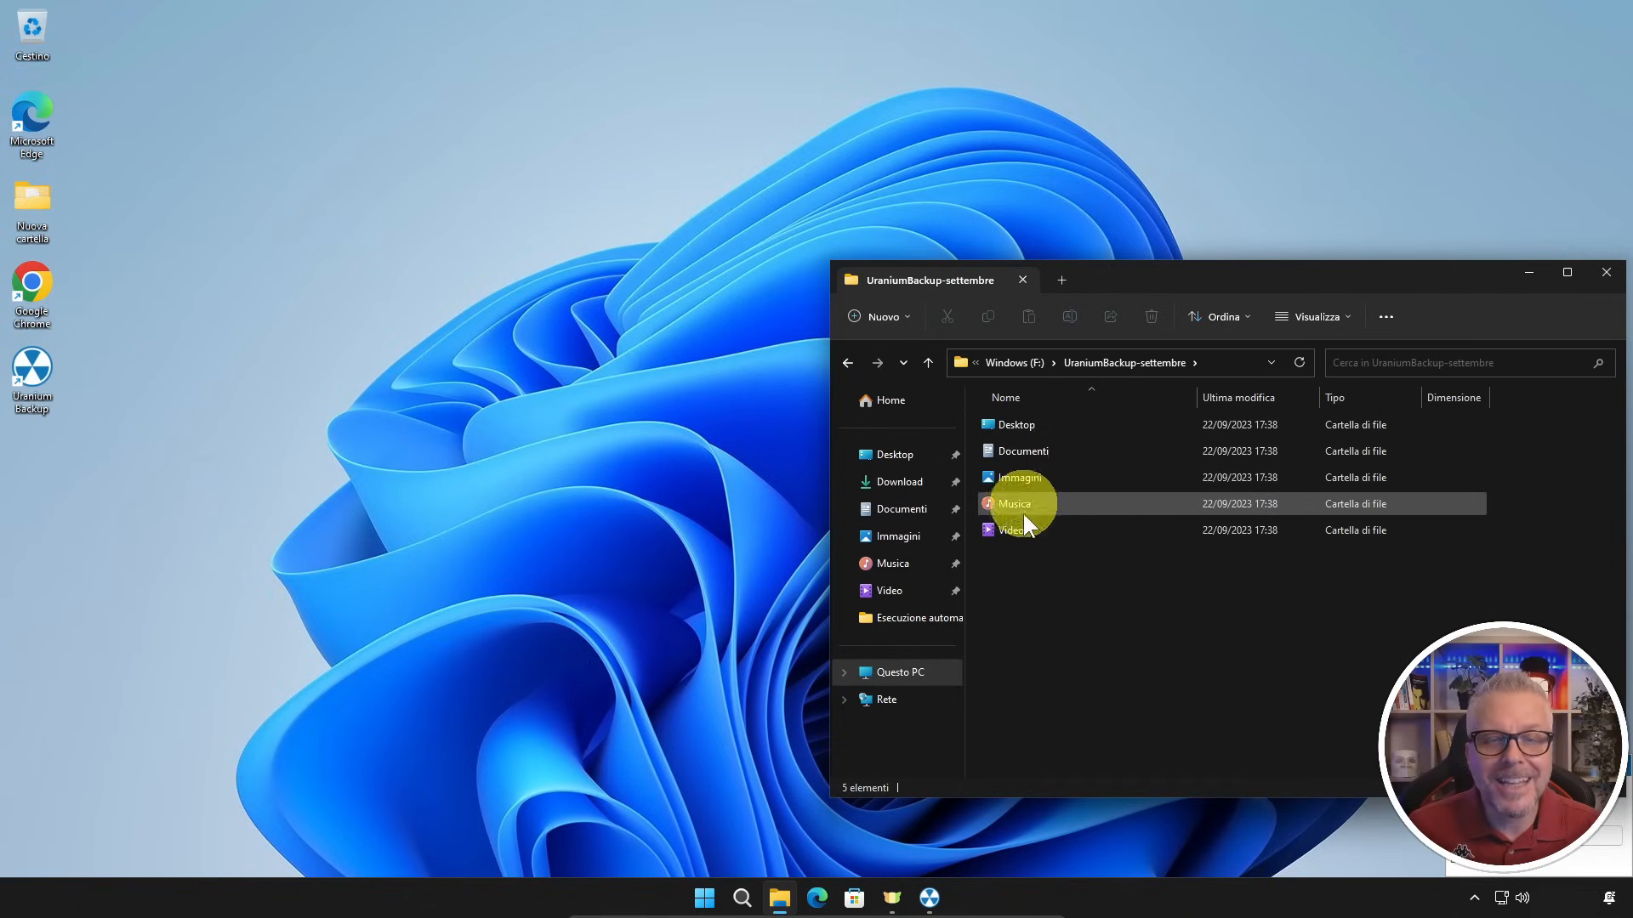
- Compare the backed-up Nuova cartella inside the backup's Desktop folder with the original desktop folder, placing both windows side by side
{"action": "double_click", "coordinate": [1023, 425]}
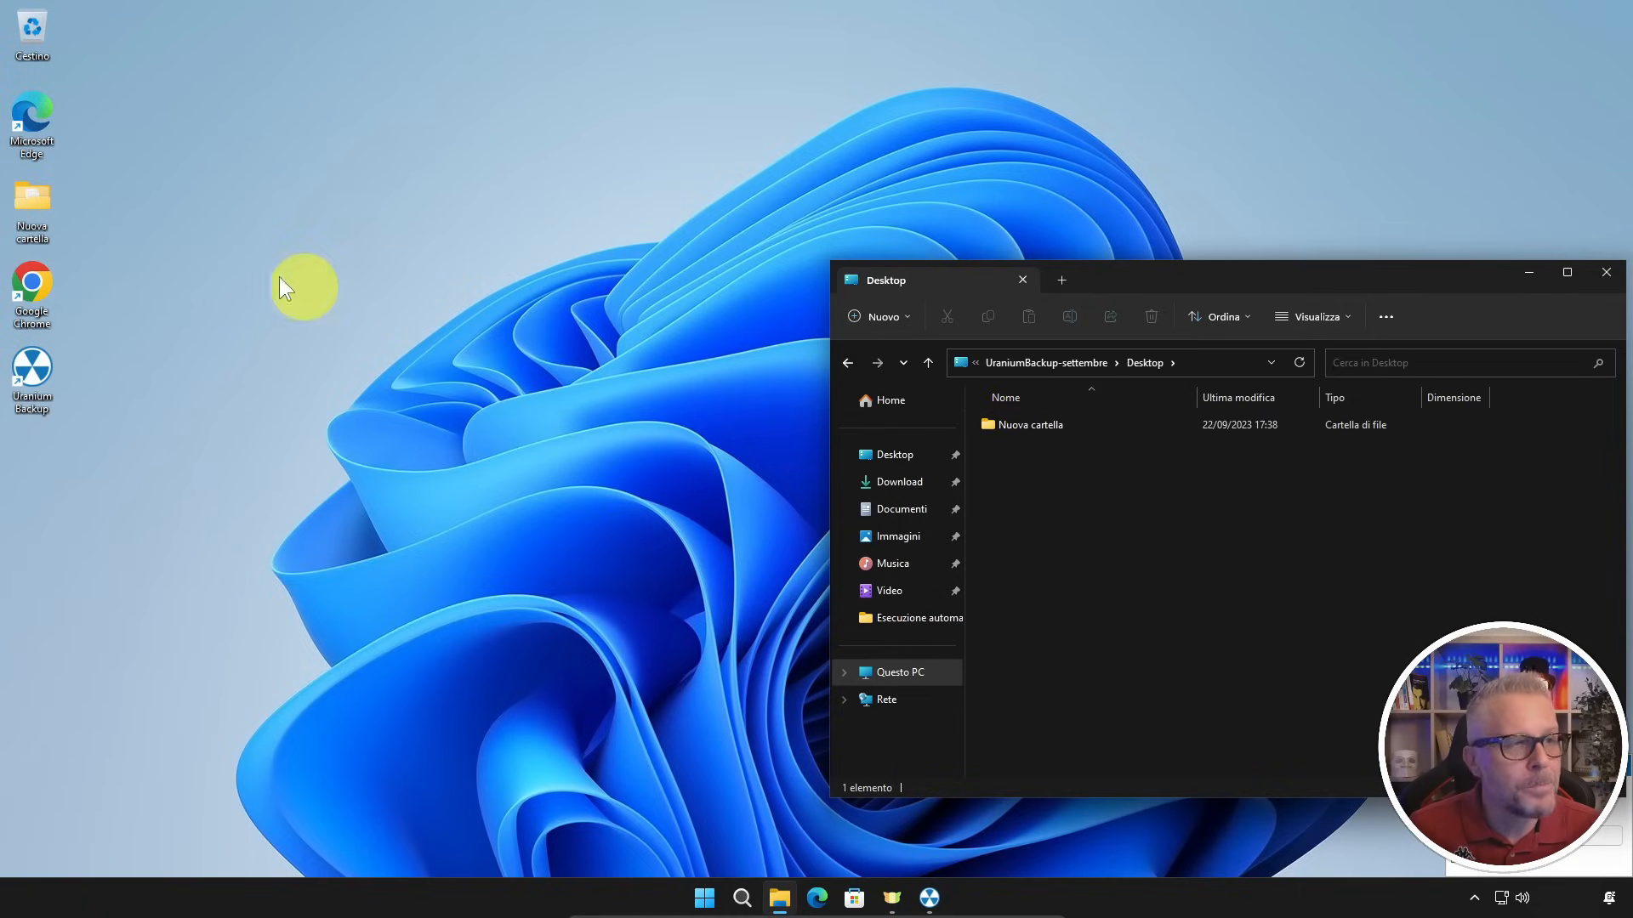
{"action": "double_click", "coordinate": [1013, 426]}
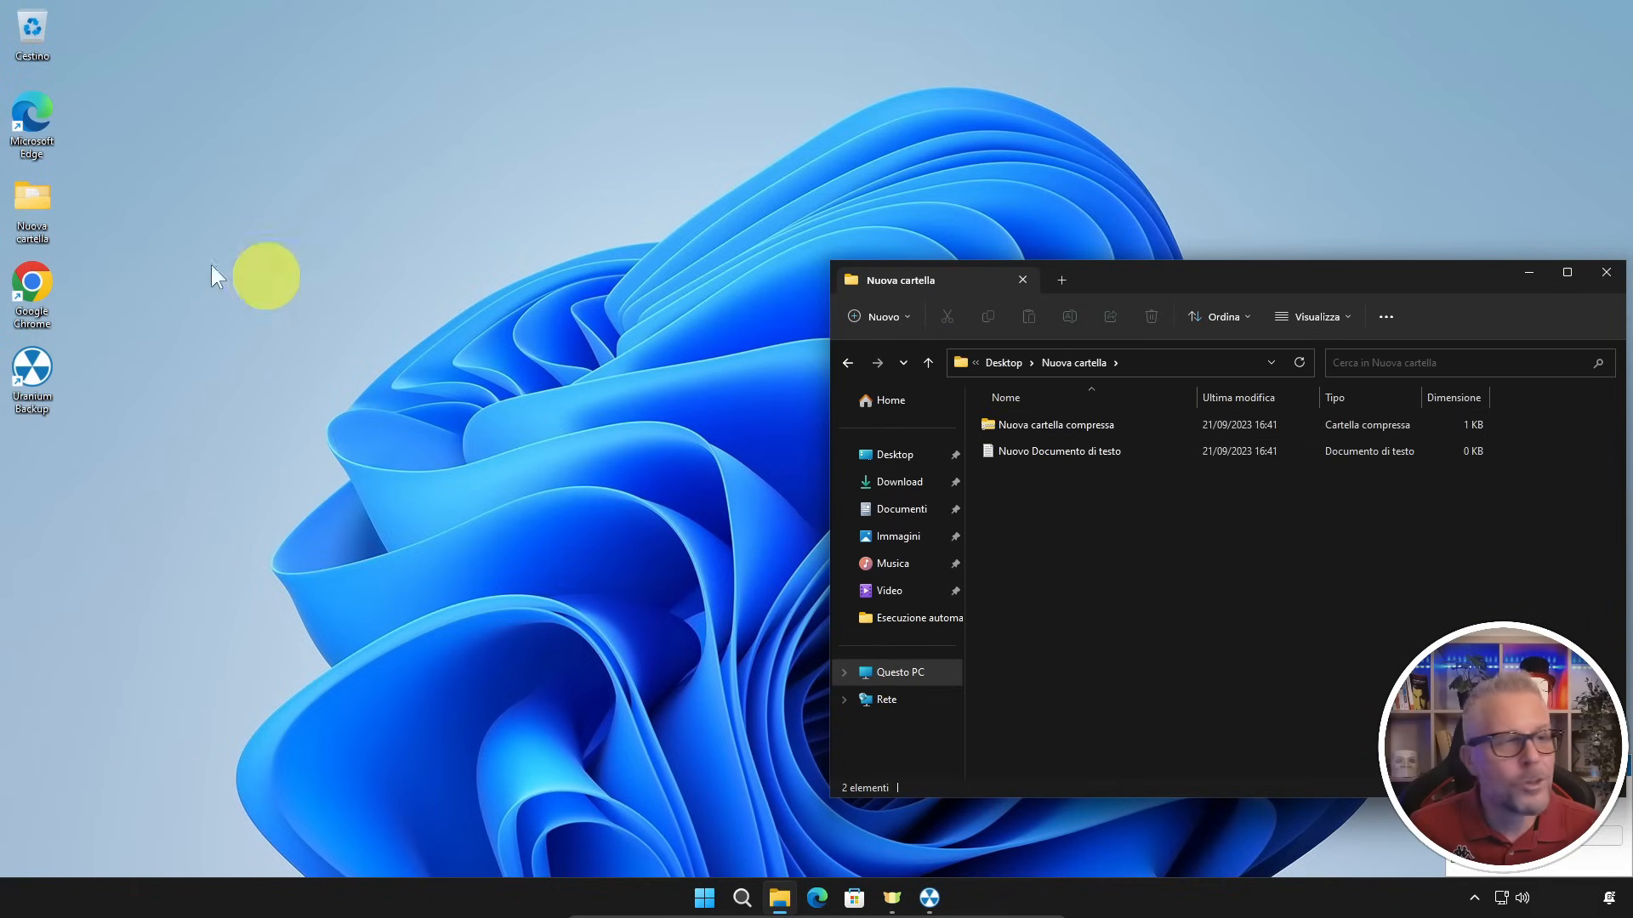
{"action": "left_click", "coordinate": [31, 206]}
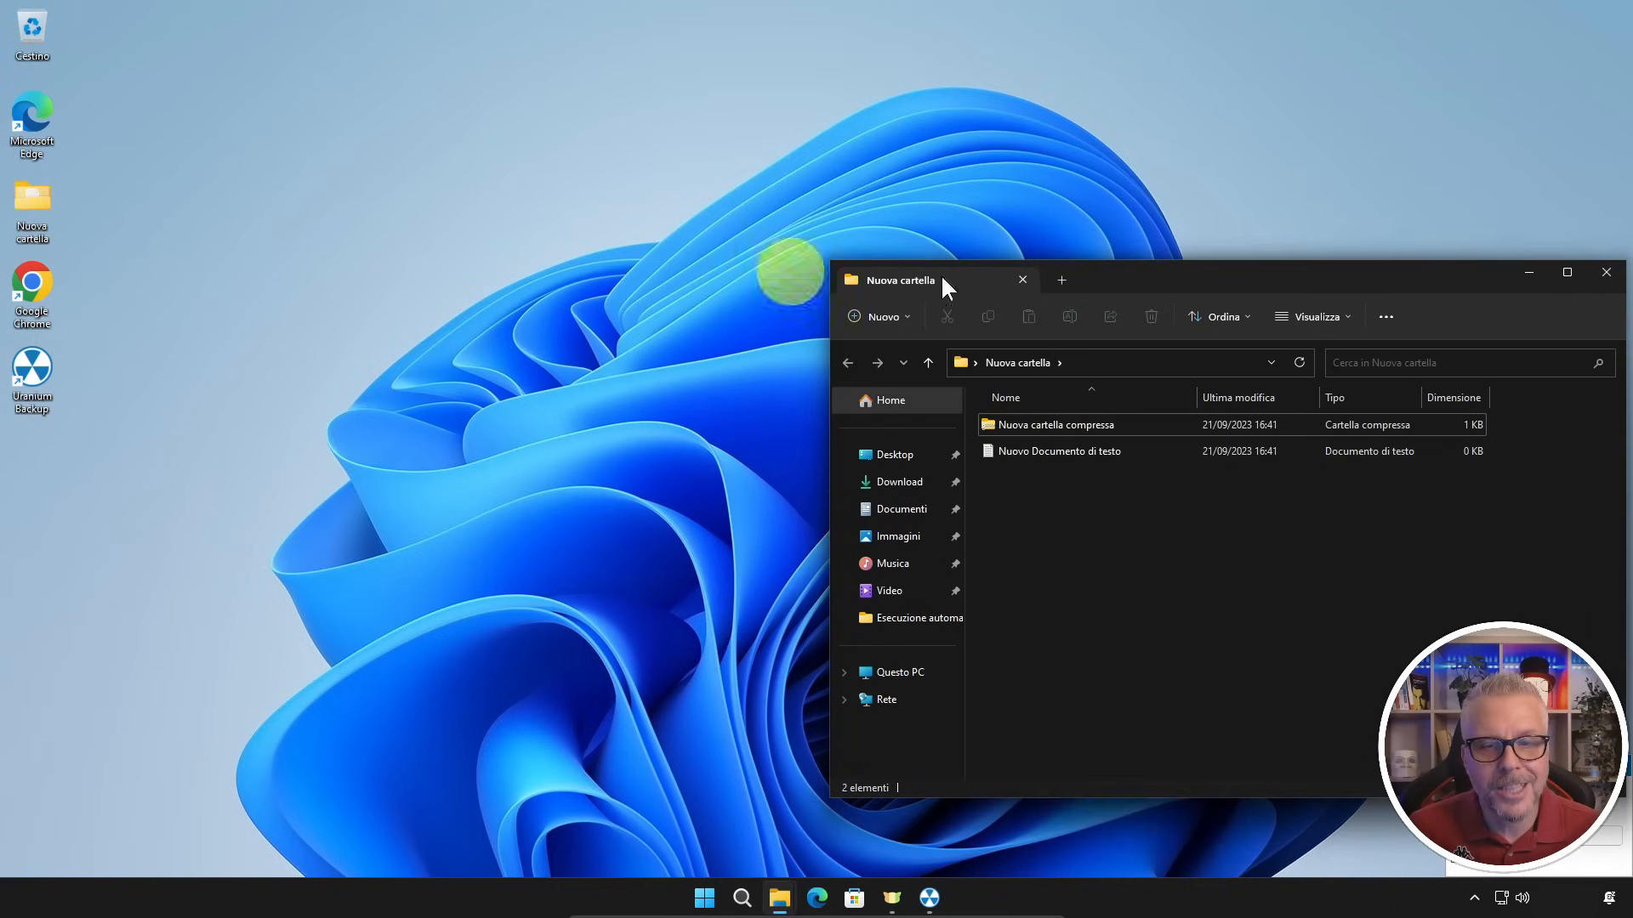
{"action": "left_click_drag", "start_coordinate": [1172, 285], "coordinate": [418, 276]}
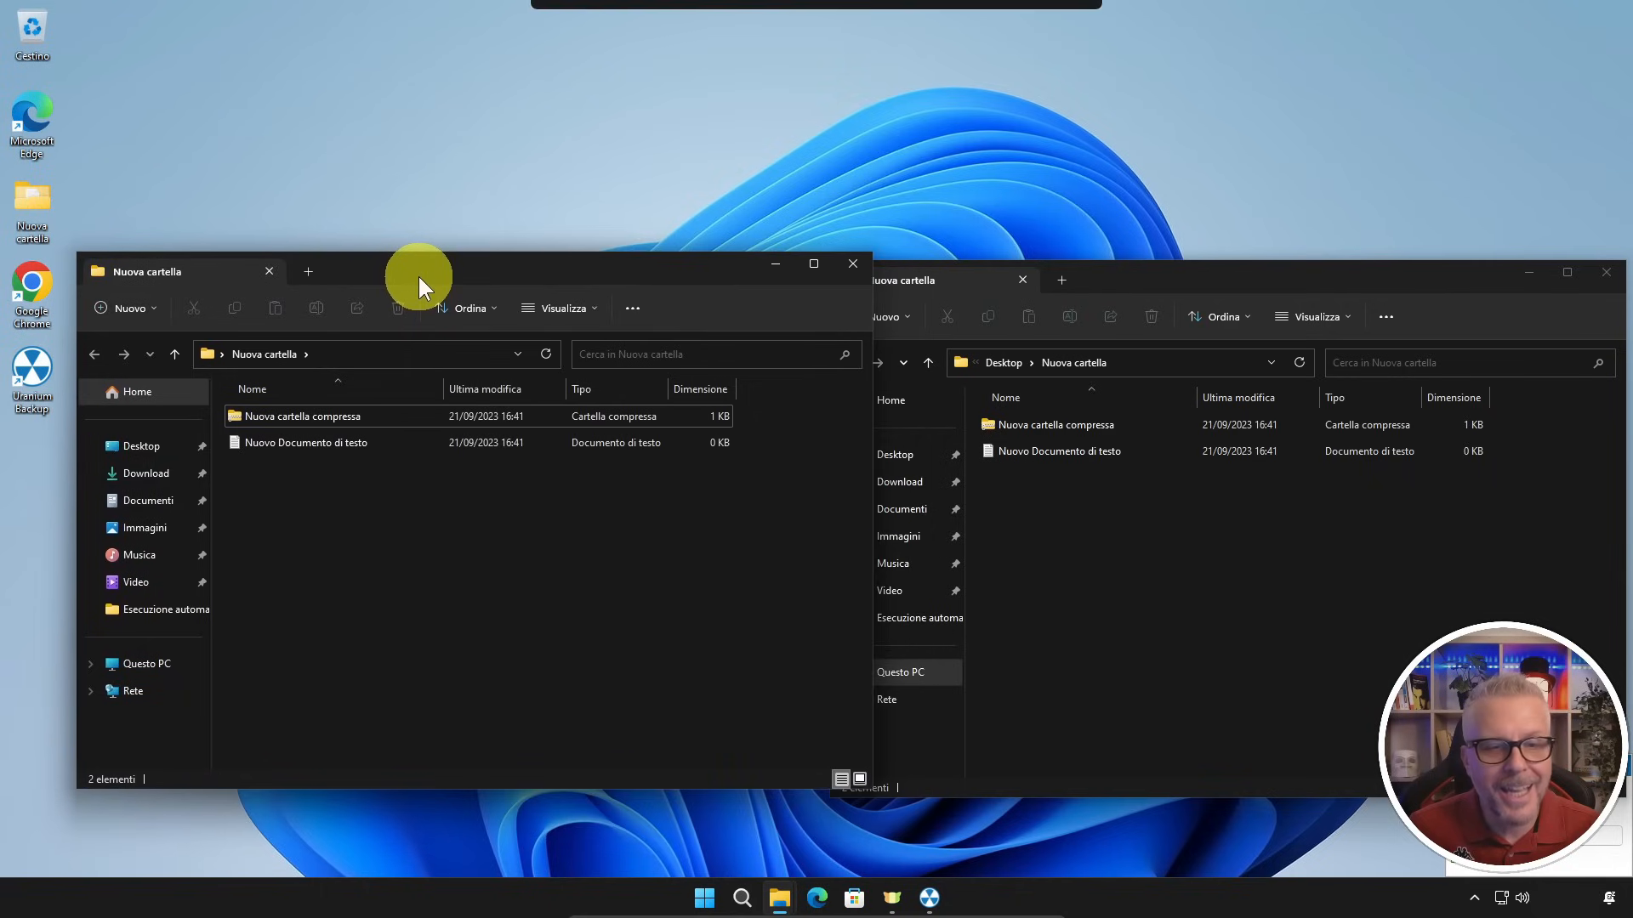
- Compare the Documenti folder in UraniumBackup-settembre with the original Documenti folder
{"action": "left_click", "coordinate": [1004, 361]}
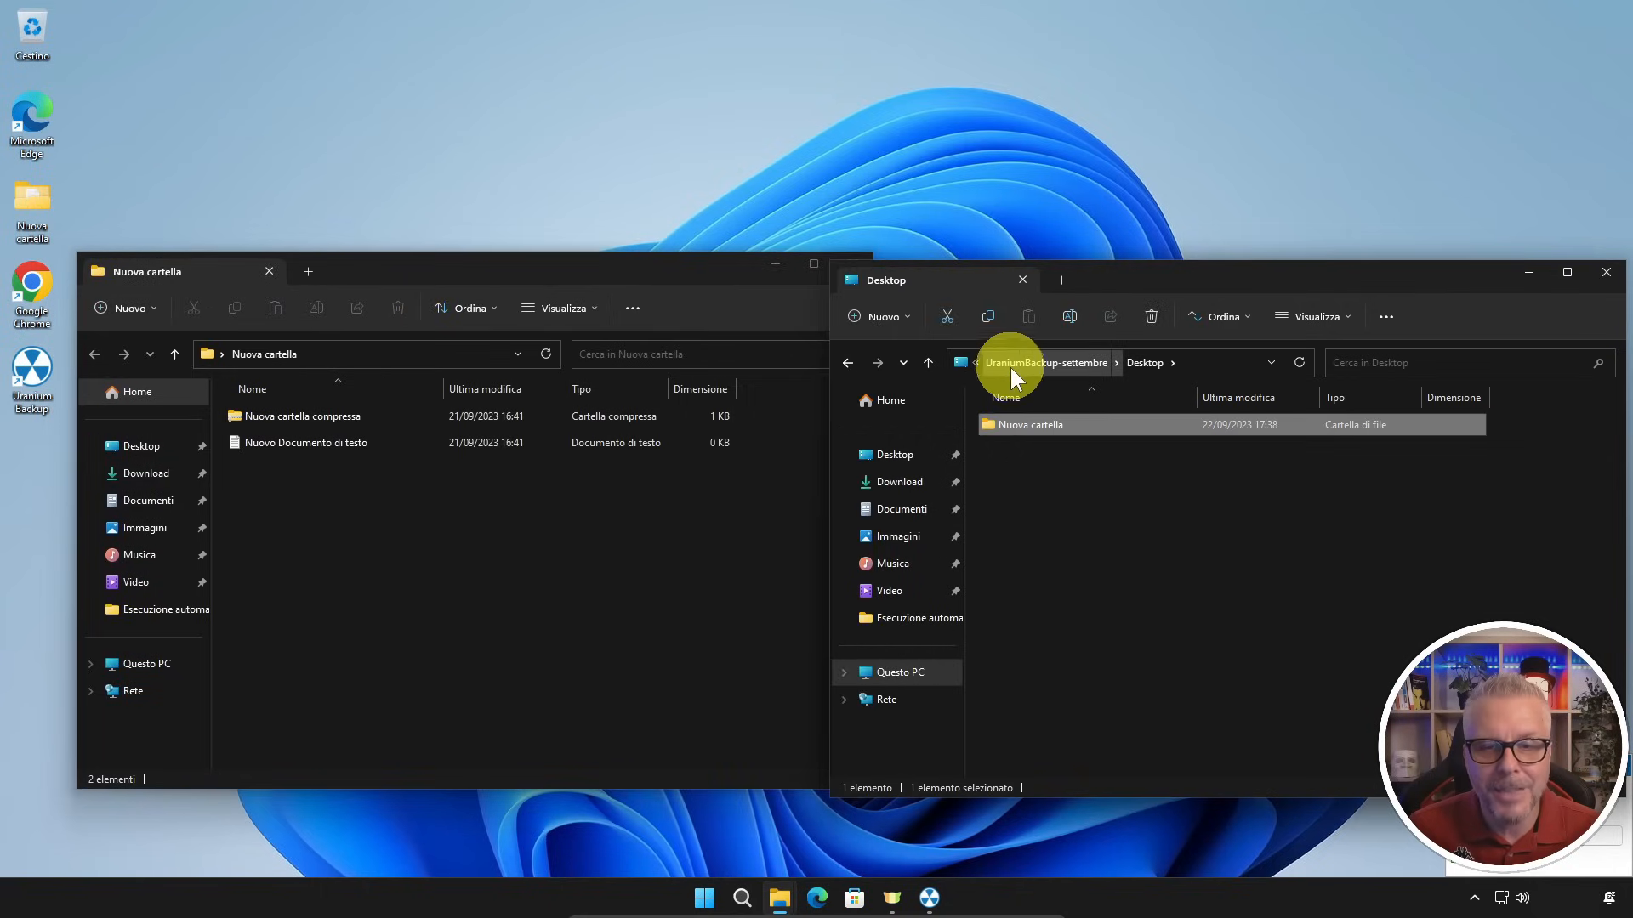
{"action": "left_click", "coordinate": [1003, 362]}
{"action": "double_click", "coordinate": [1042, 449]}
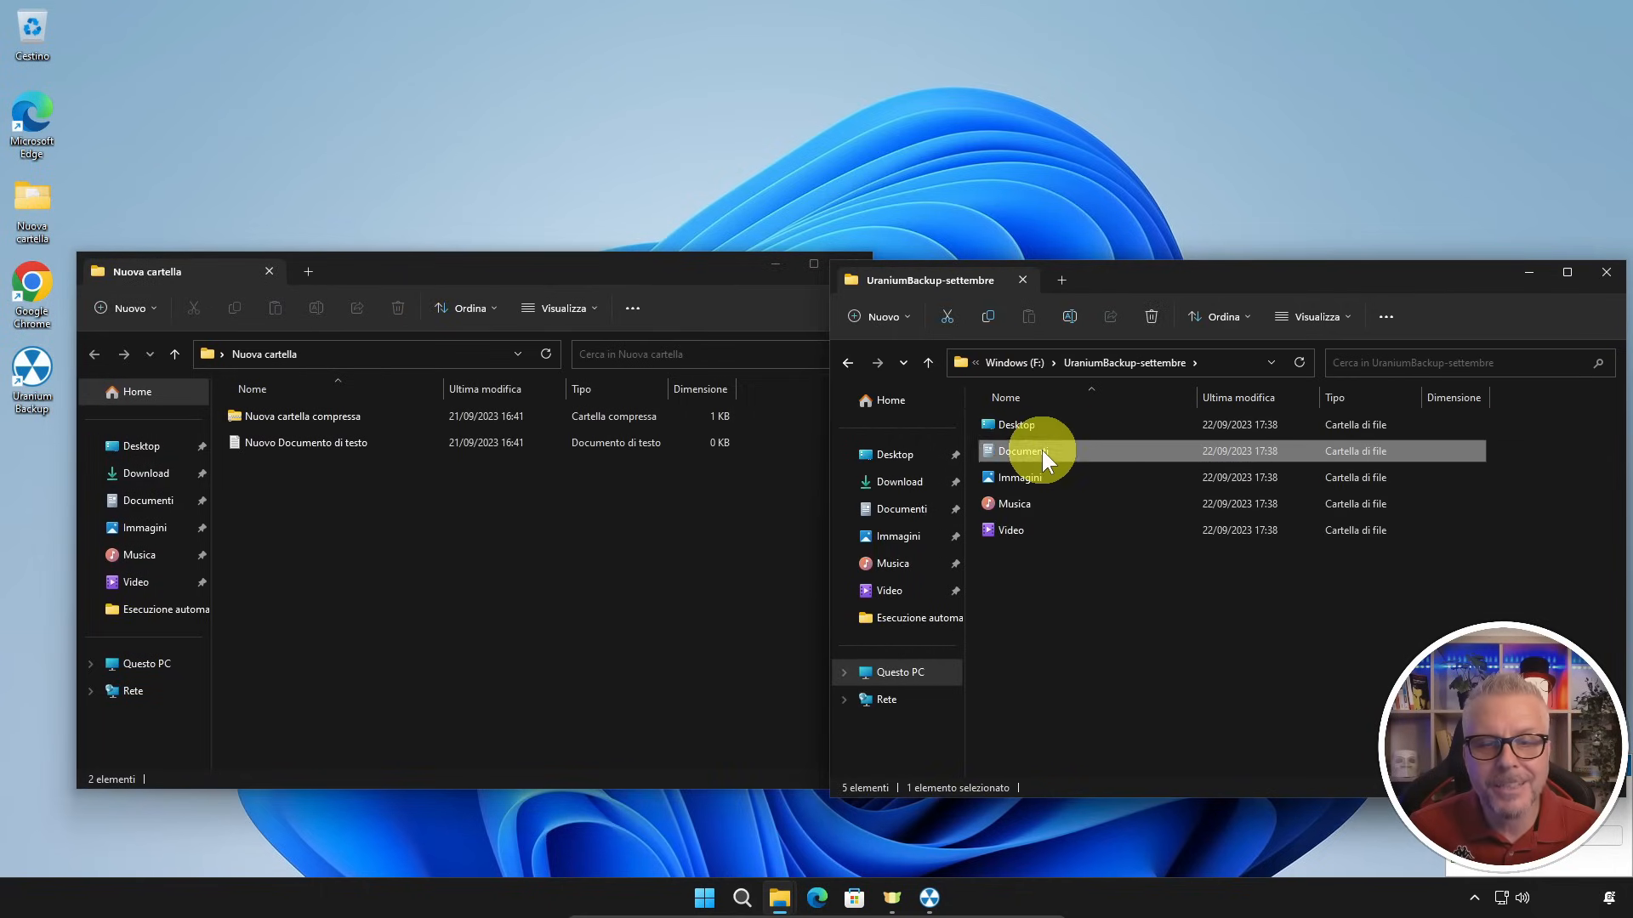
{"action": "left_click", "coordinate": [158, 504]}
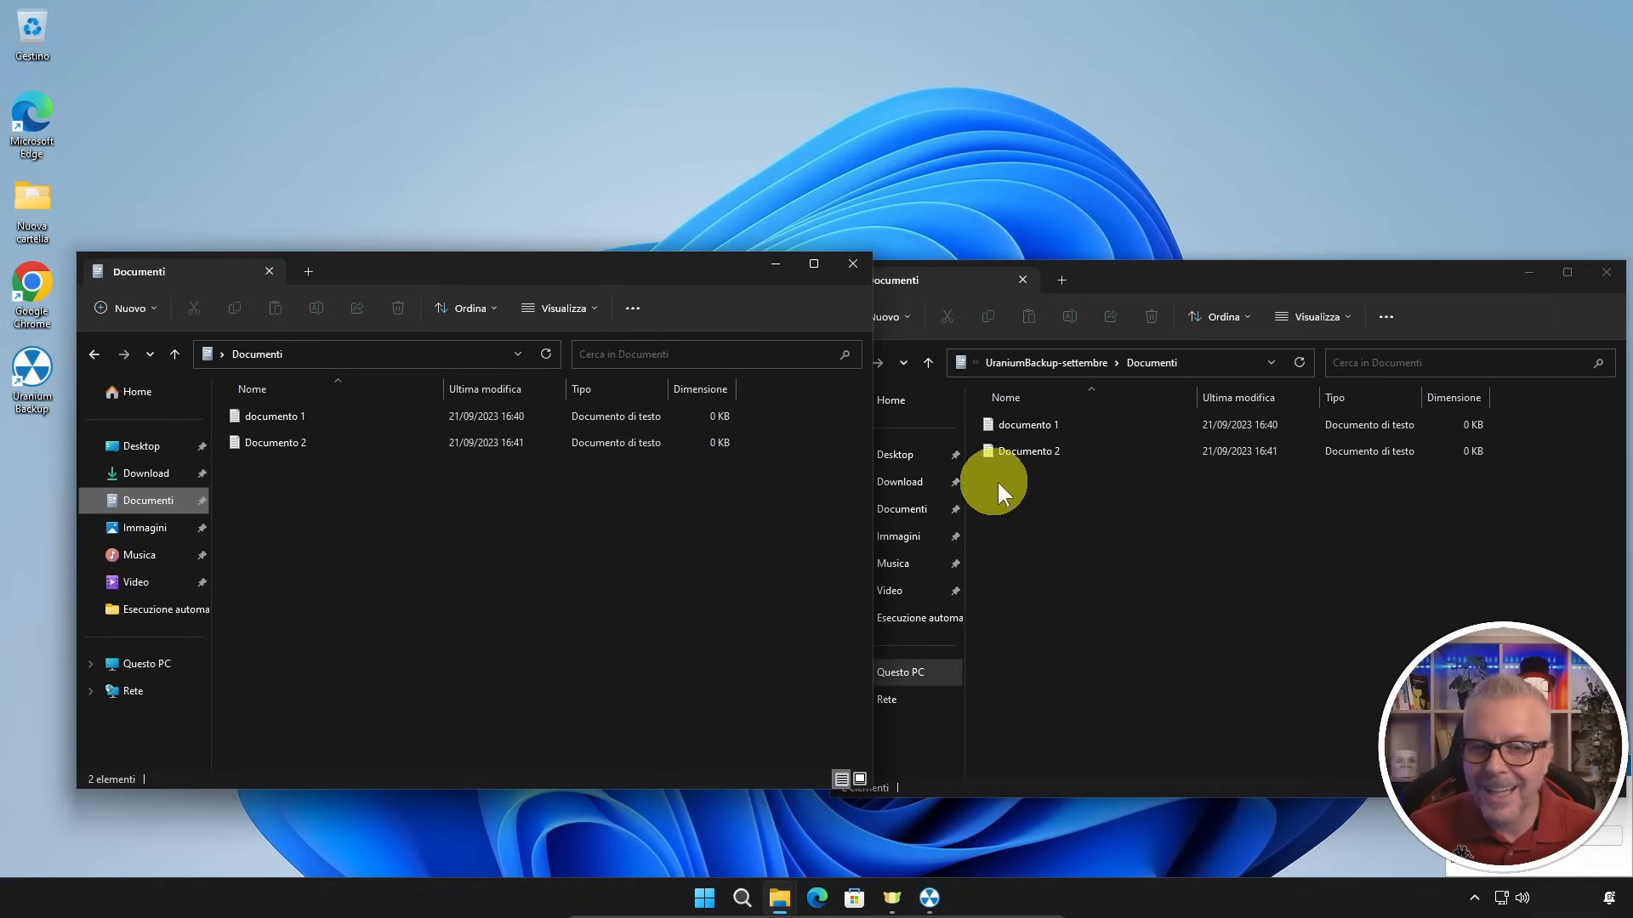